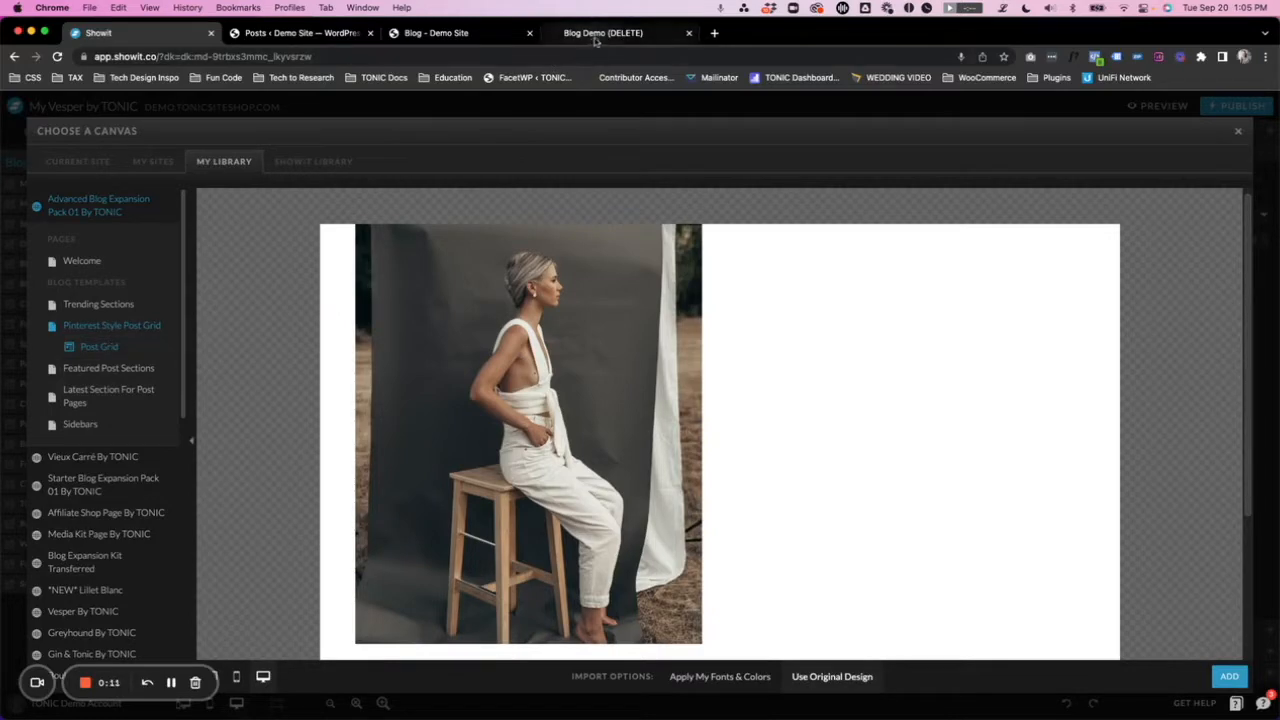
# - Examine the staggered two-column post grid on the Blog Demo page
pyautogui.scroll(-2, 430, 252)
pyautogui.scroll(-2, 354, 260)
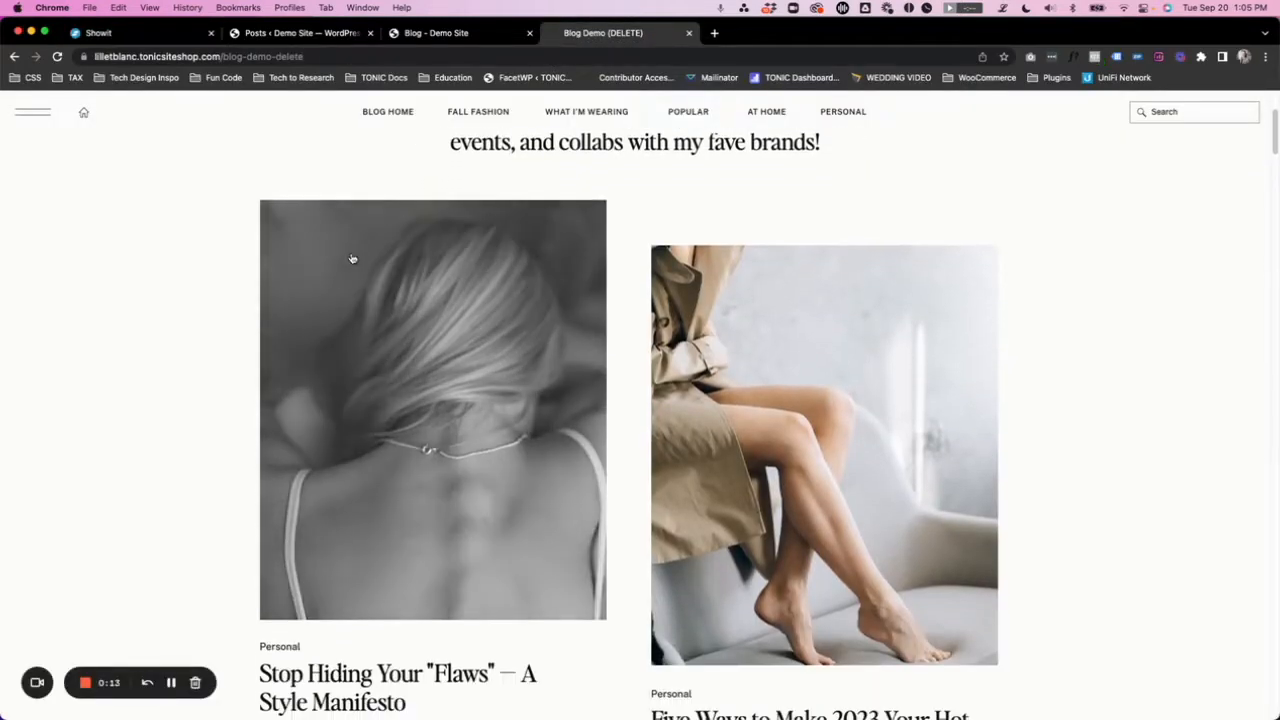
pyautogui.scroll(-1, 381, 233)
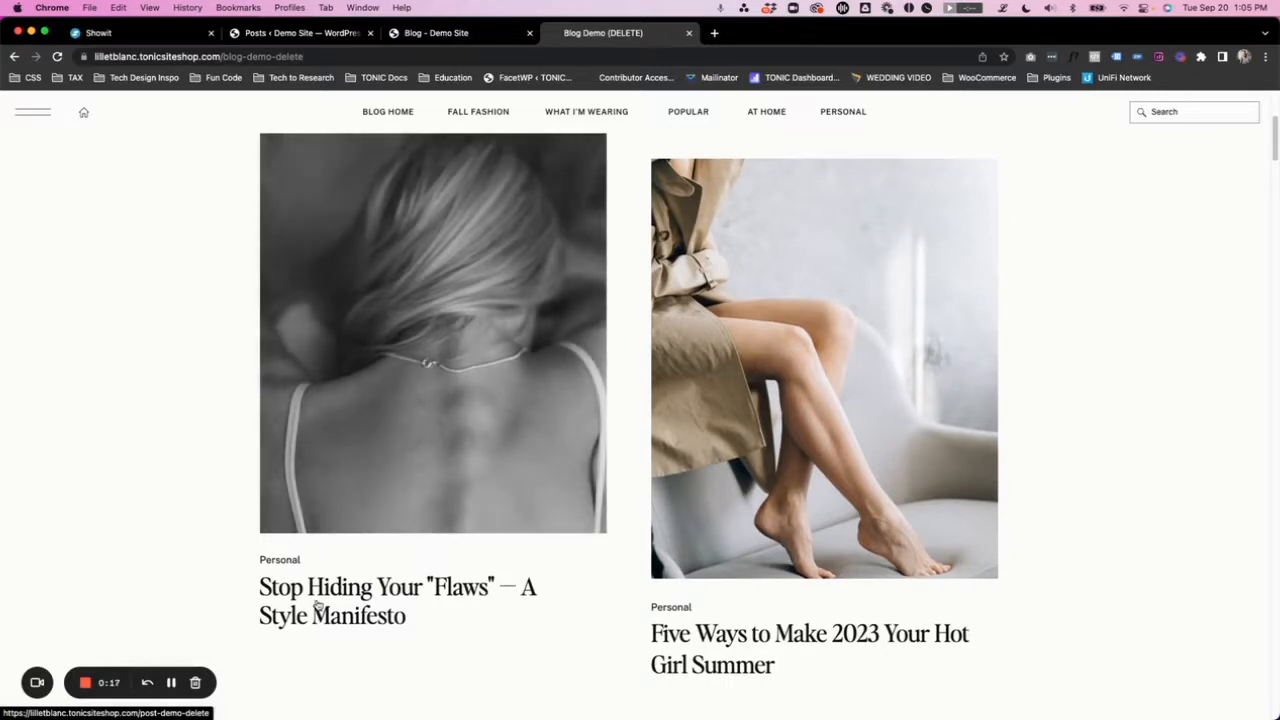
pyautogui.scroll(-1, 840, 422)
pyautogui.scroll(-1, 840, 422)
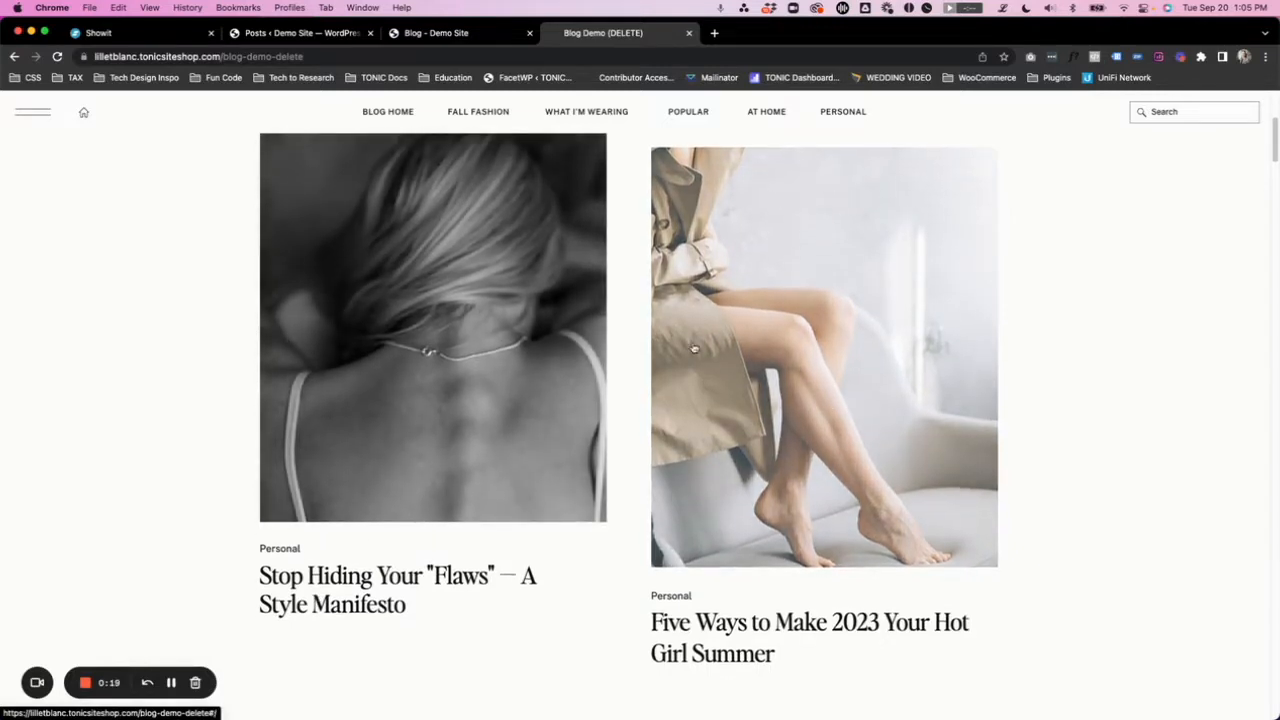
pyautogui.scroll(1, 845, 449)
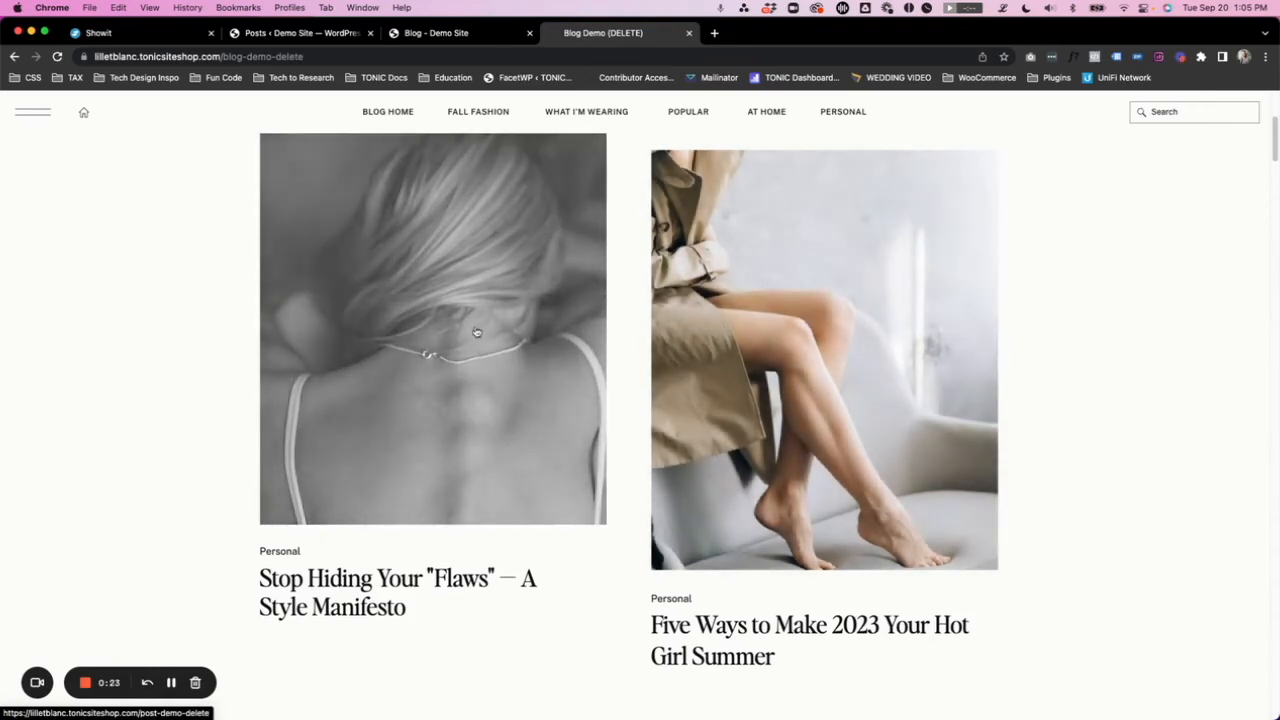
# - Switch to the live Demo Site blog and examine its featured posts and alternating single-column post layout
pyautogui.click(445, 33)
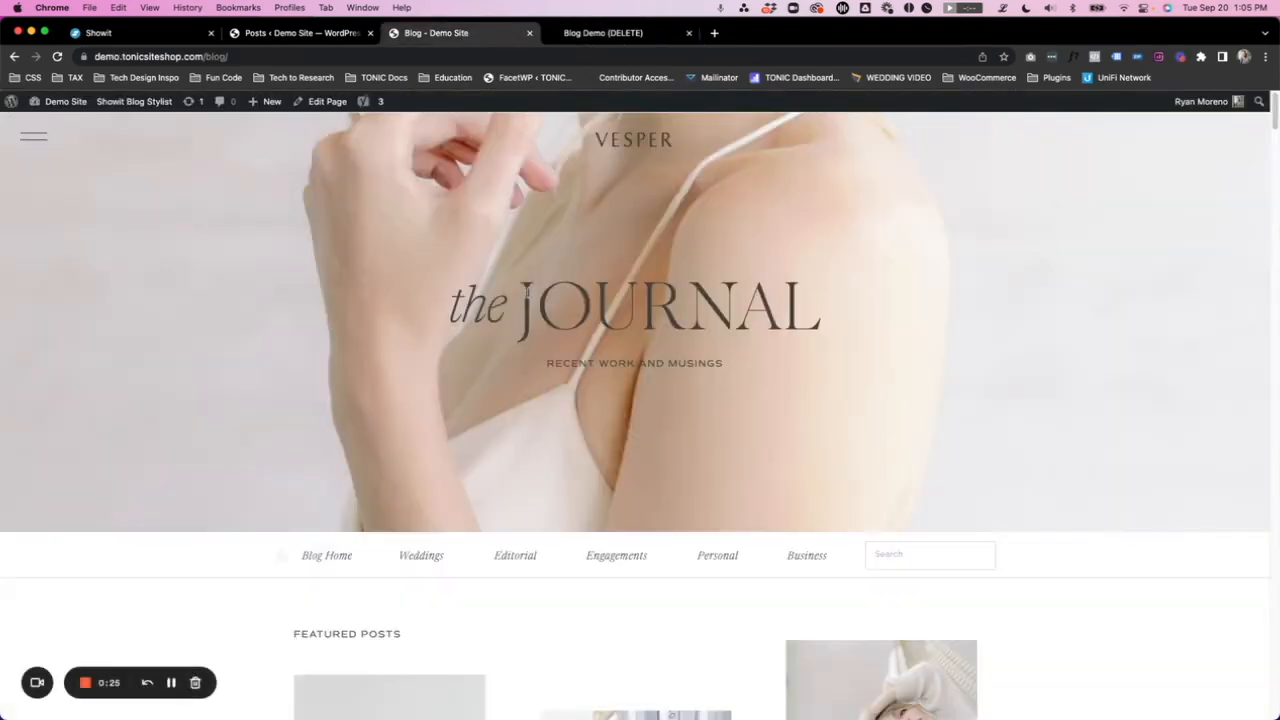
pyautogui.scroll(-5, 488, 258)
pyautogui.scroll(5, 490, 265)
pyautogui.scroll(-9, 500, 268)
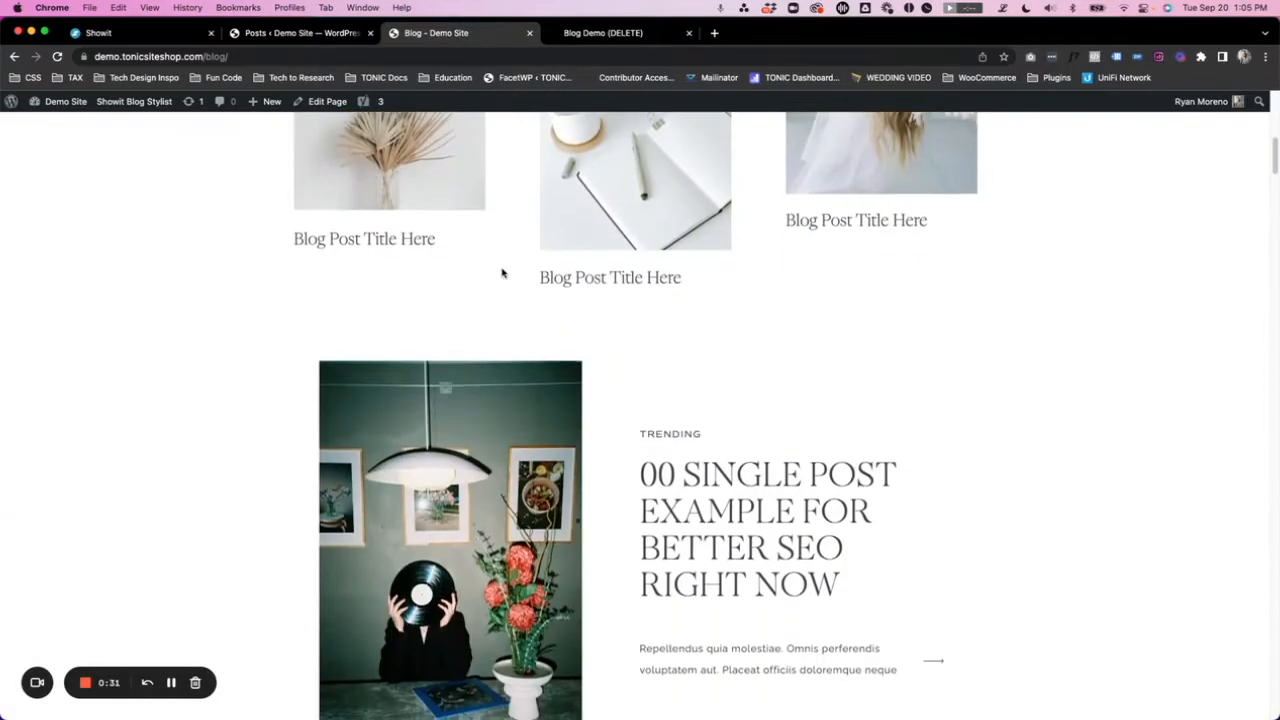
pyautogui.scroll(-1, 495, 273)
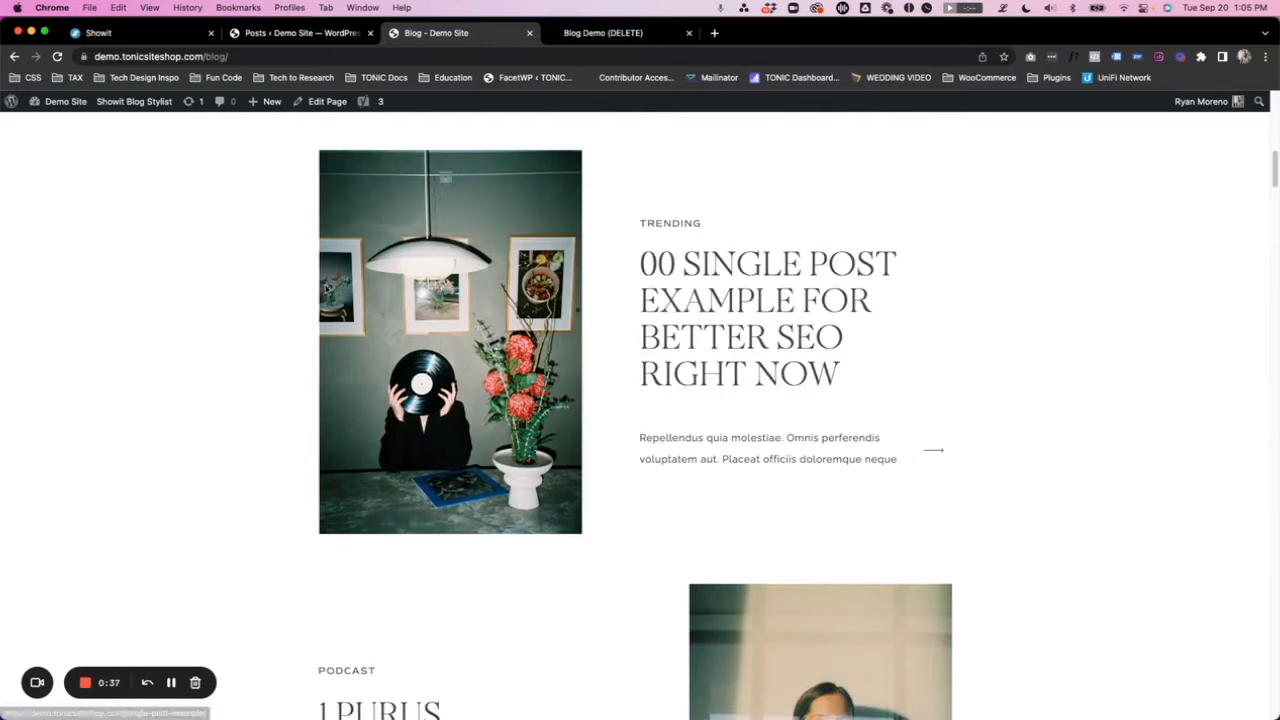
pyautogui.scroll(-5, 990, 302)
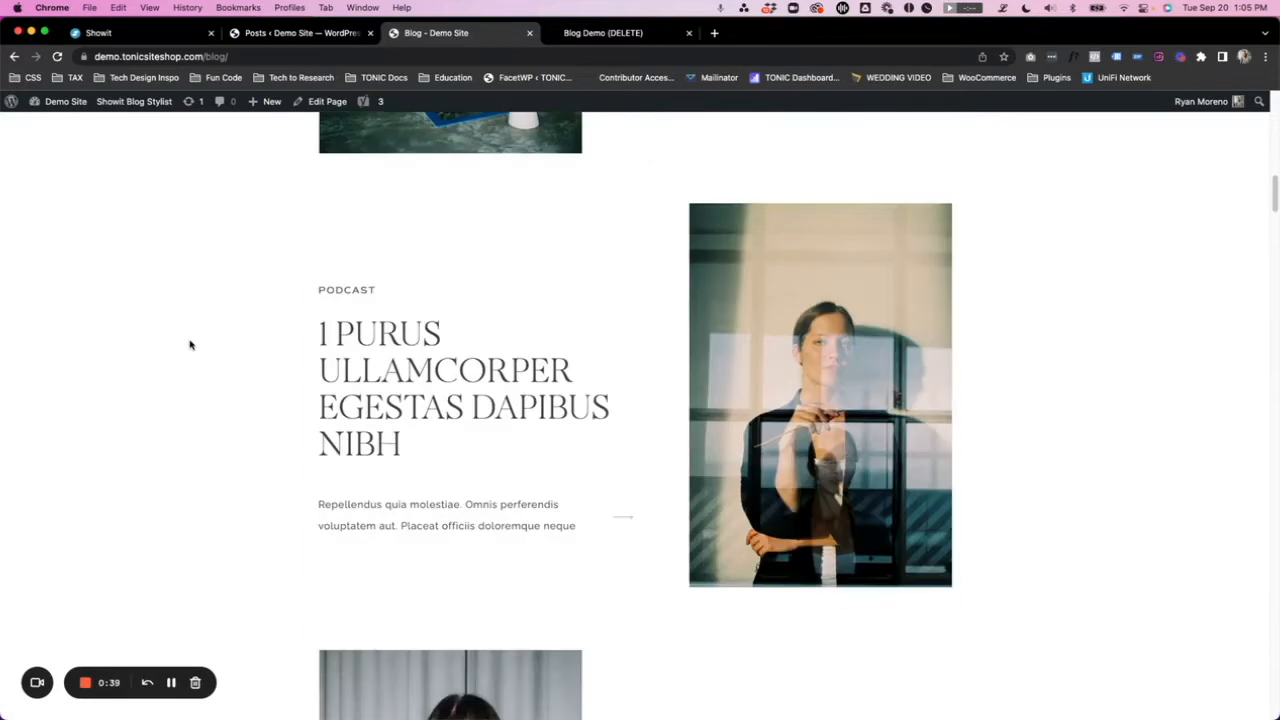
pyautogui.scroll(-5, 190, 362)
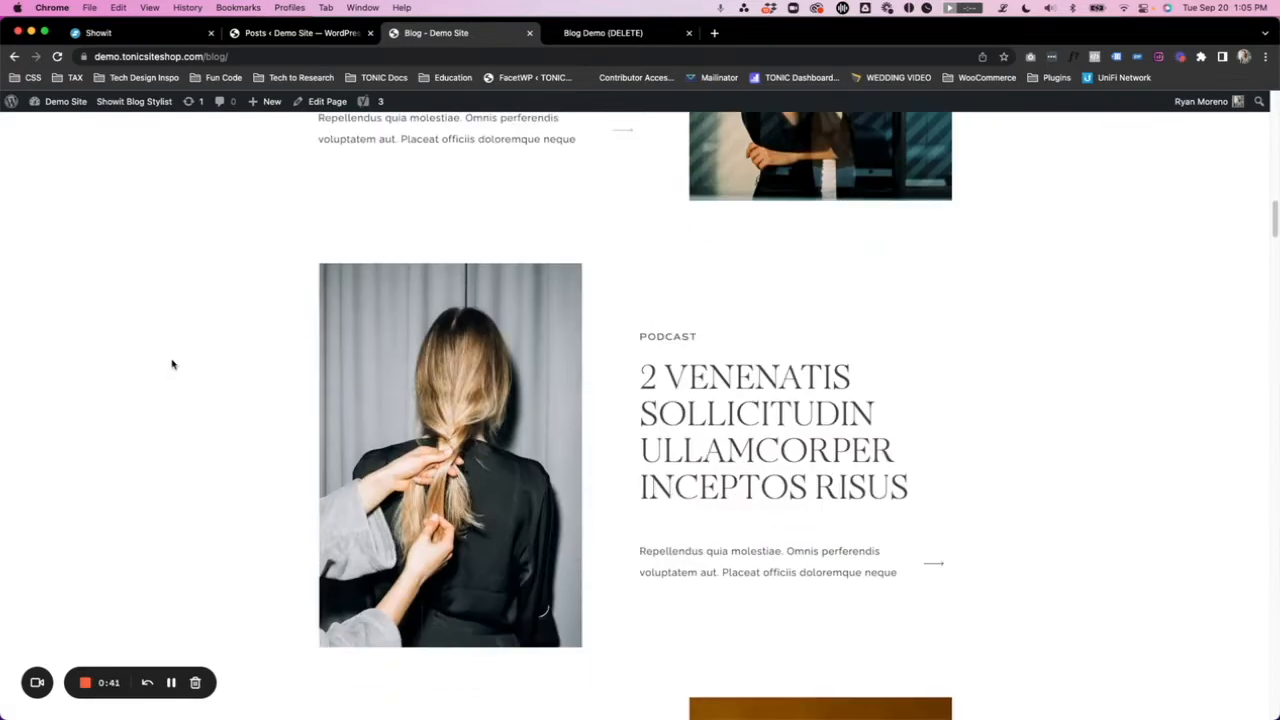
pyautogui.scroll(-5, 500, 453)
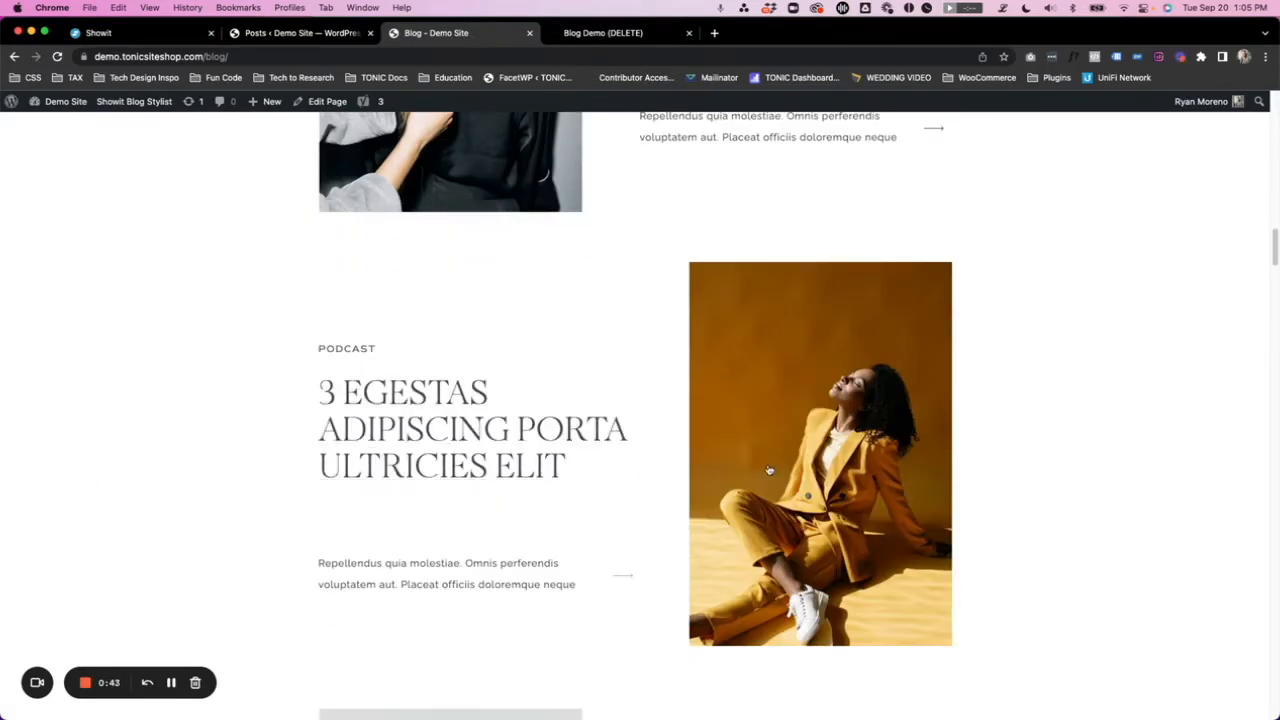
pyautogui.scroll(-5, 743, 466)
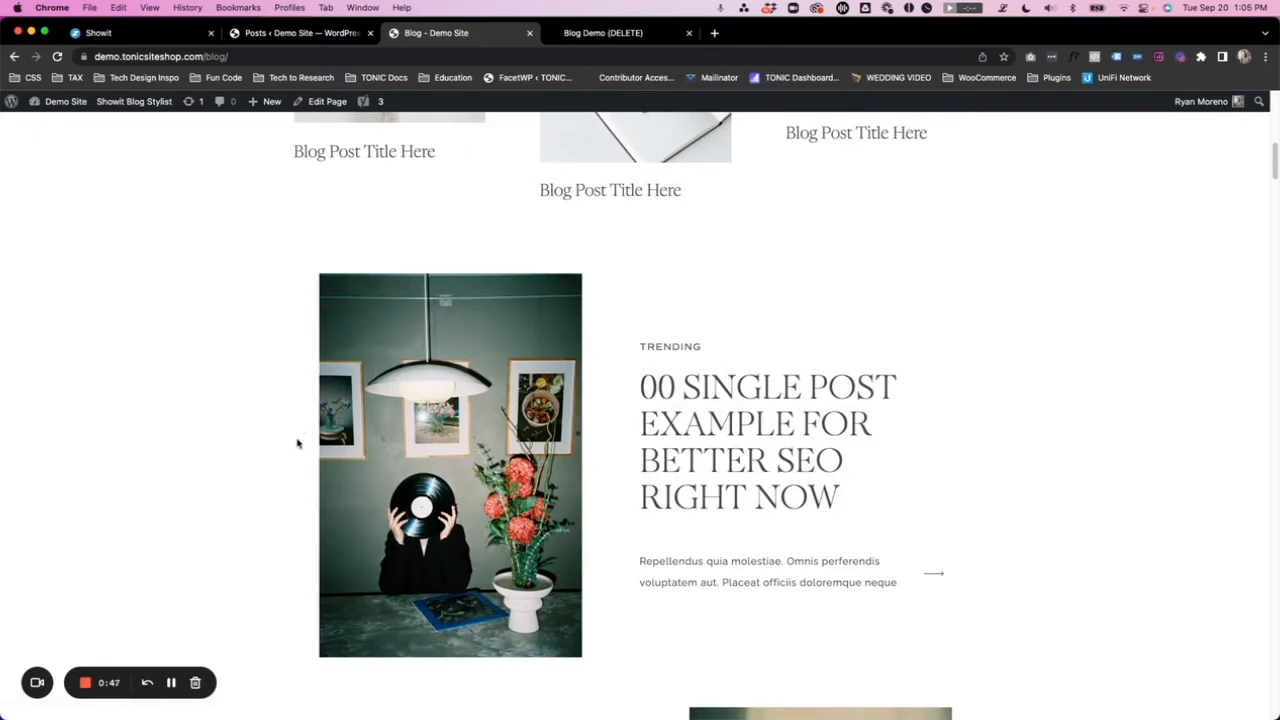
pyautogui.scroll(15, 297, 443)
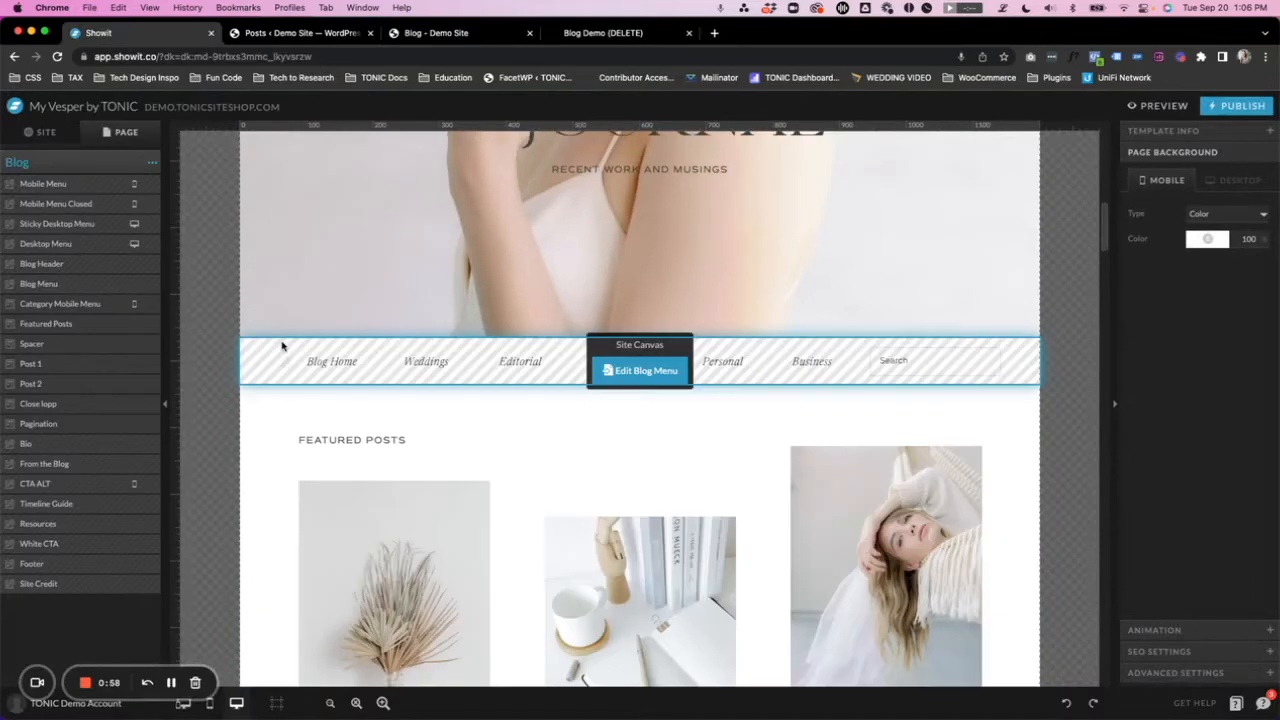
pyautogui.scroll(-1, 283, 346)
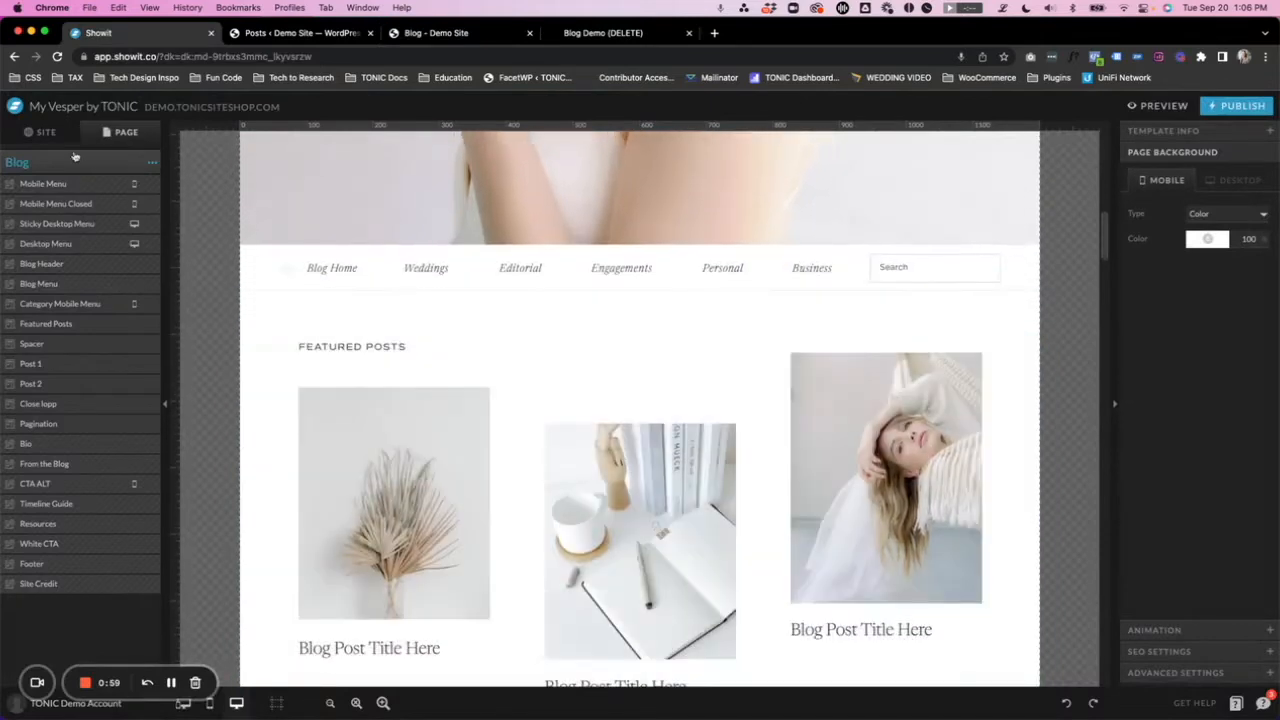
# - Locate the Blog template in the Showit site and inspect its Post 1 and Post 2 canvases
pyautogui.click(42, 132)
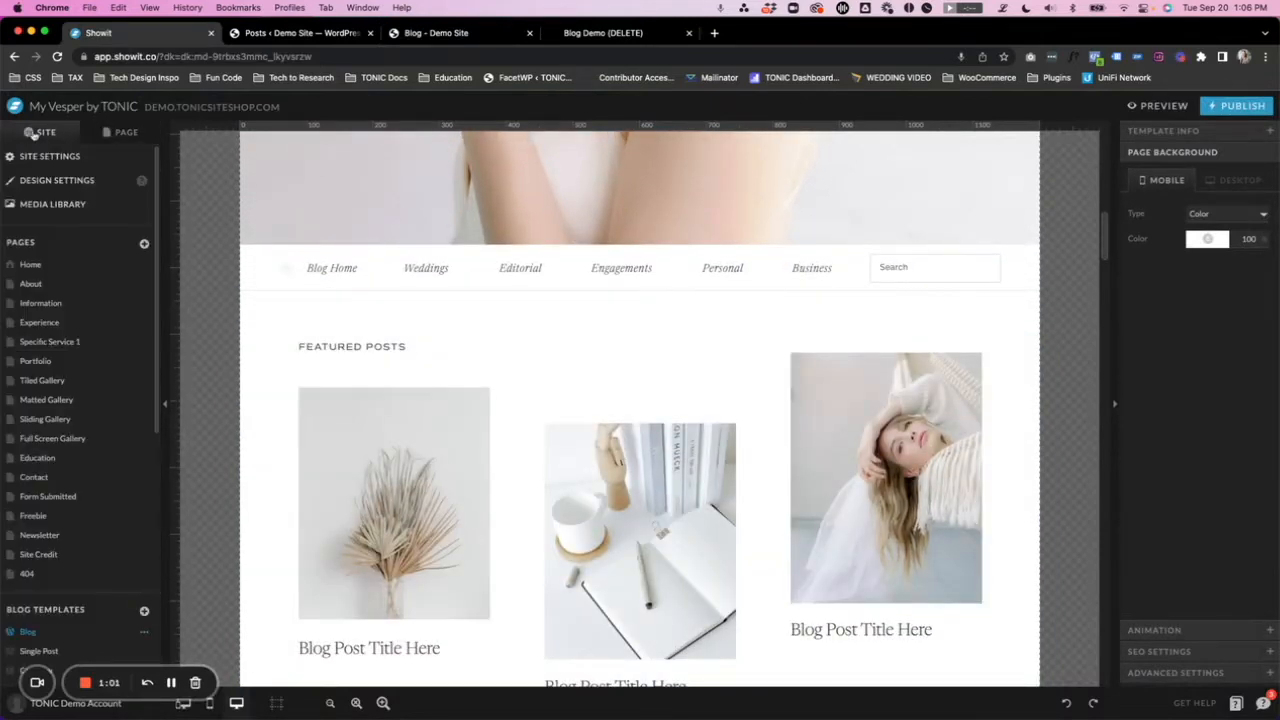
pyautogui.scroll(-2, 58, 435)
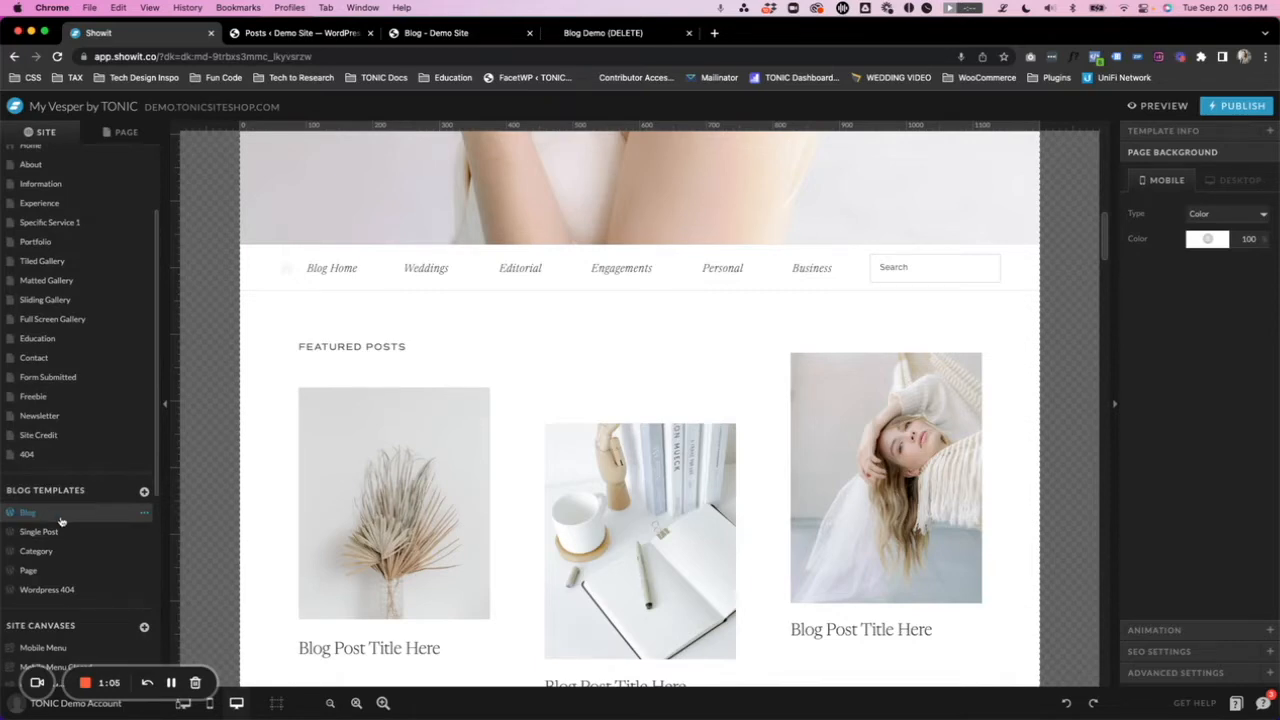
pyautogui.click(123, 138)
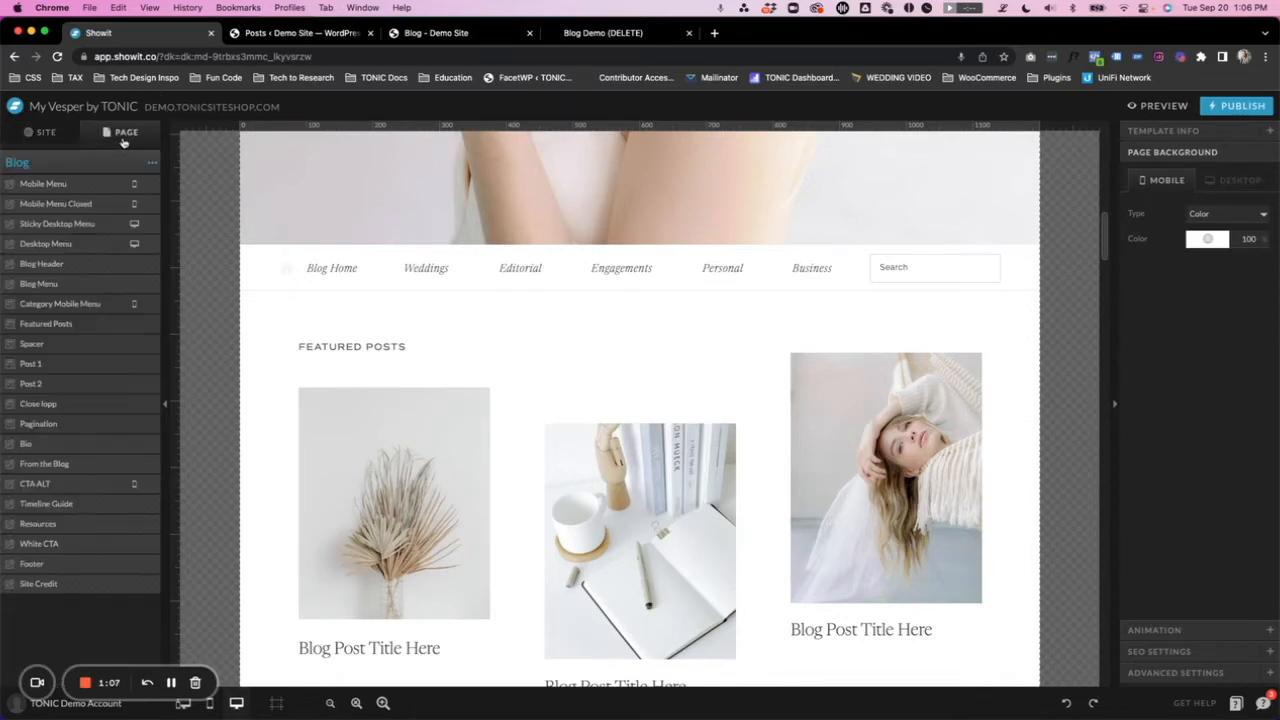
pyautogui.scroll(-10, 410, 383)
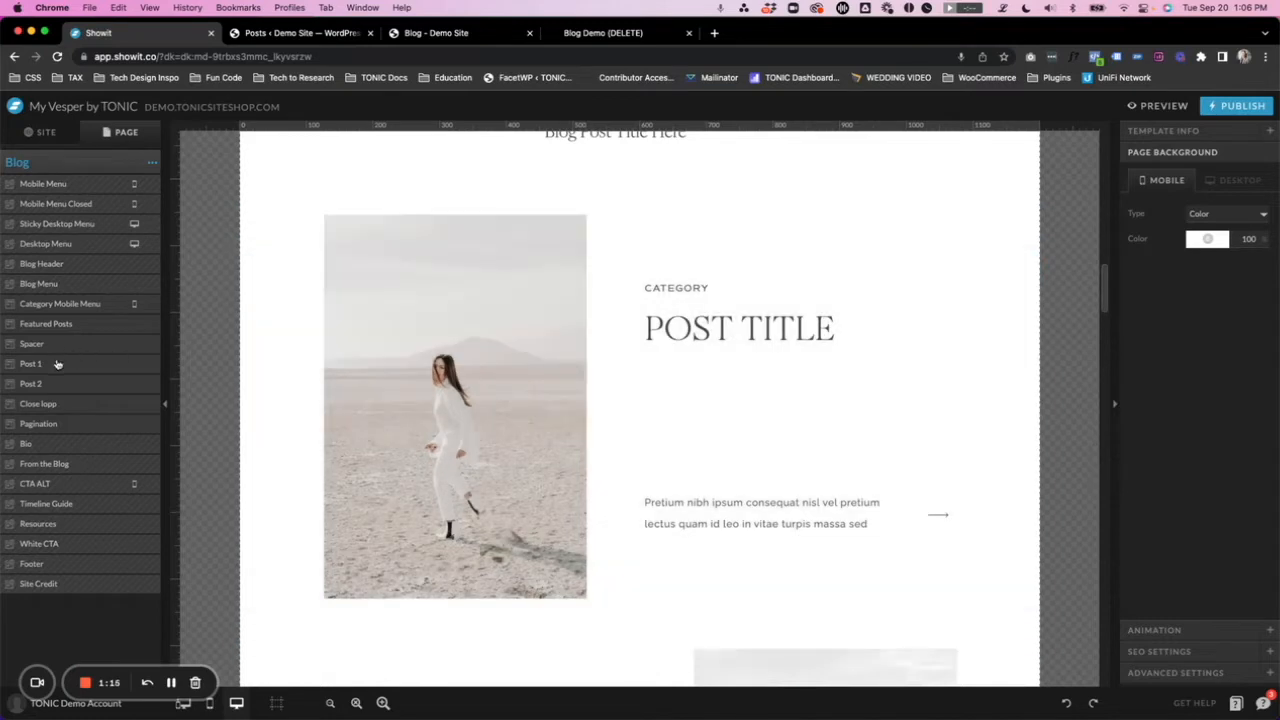
pyautogui.click(57, 364)
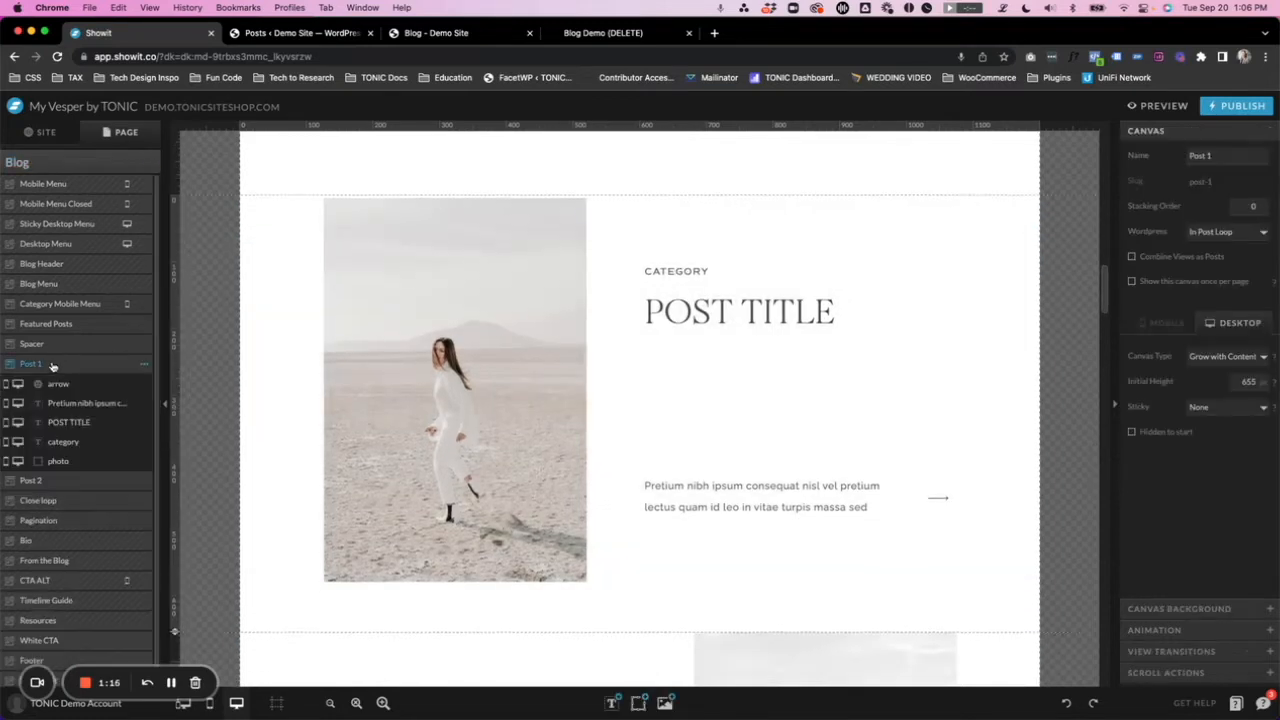
pyautogui.click(70, 482)
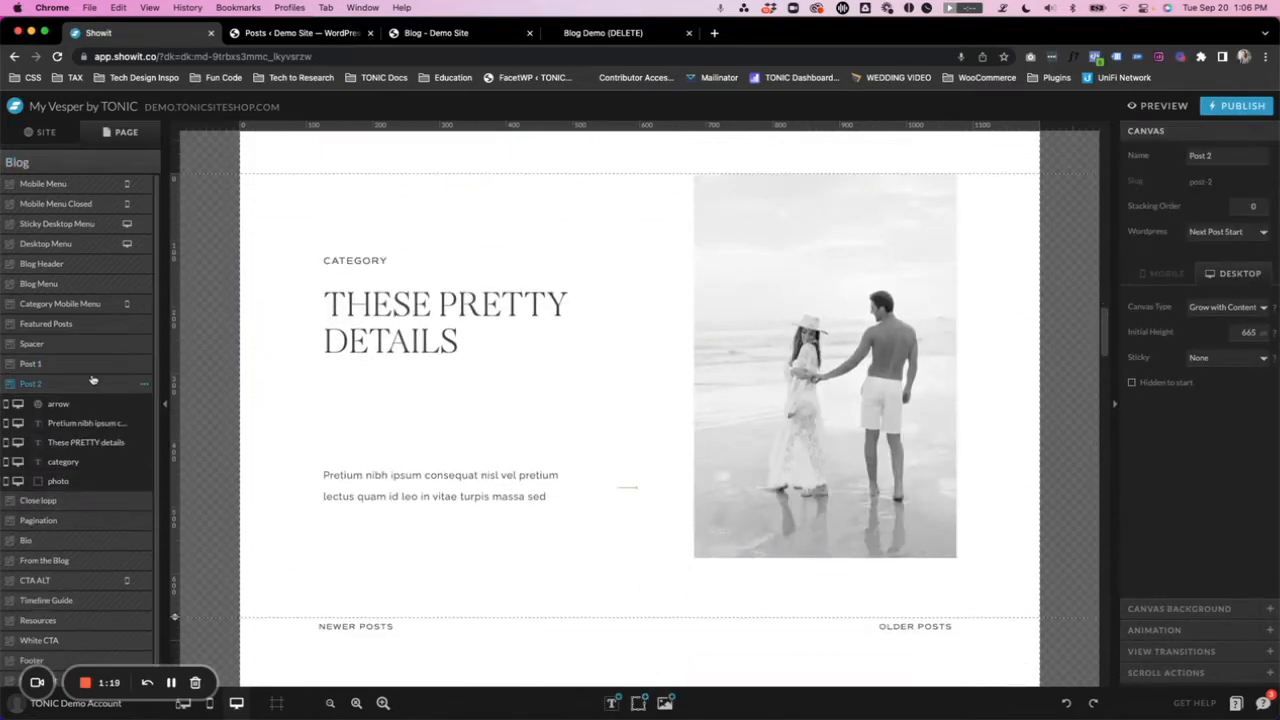
# - Delete the Post 1 and Post 2 canvases from the Blog template
pyautogui.click(75, 366)
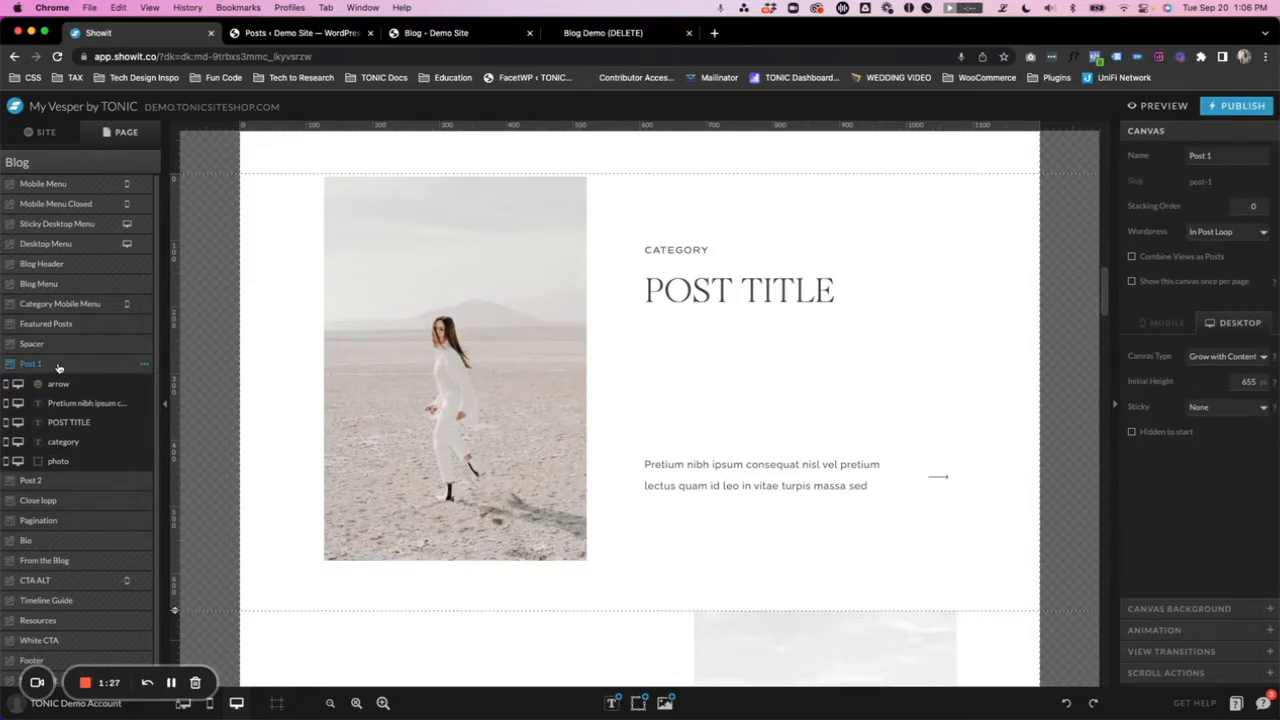
pyautogui.click(144, 364)
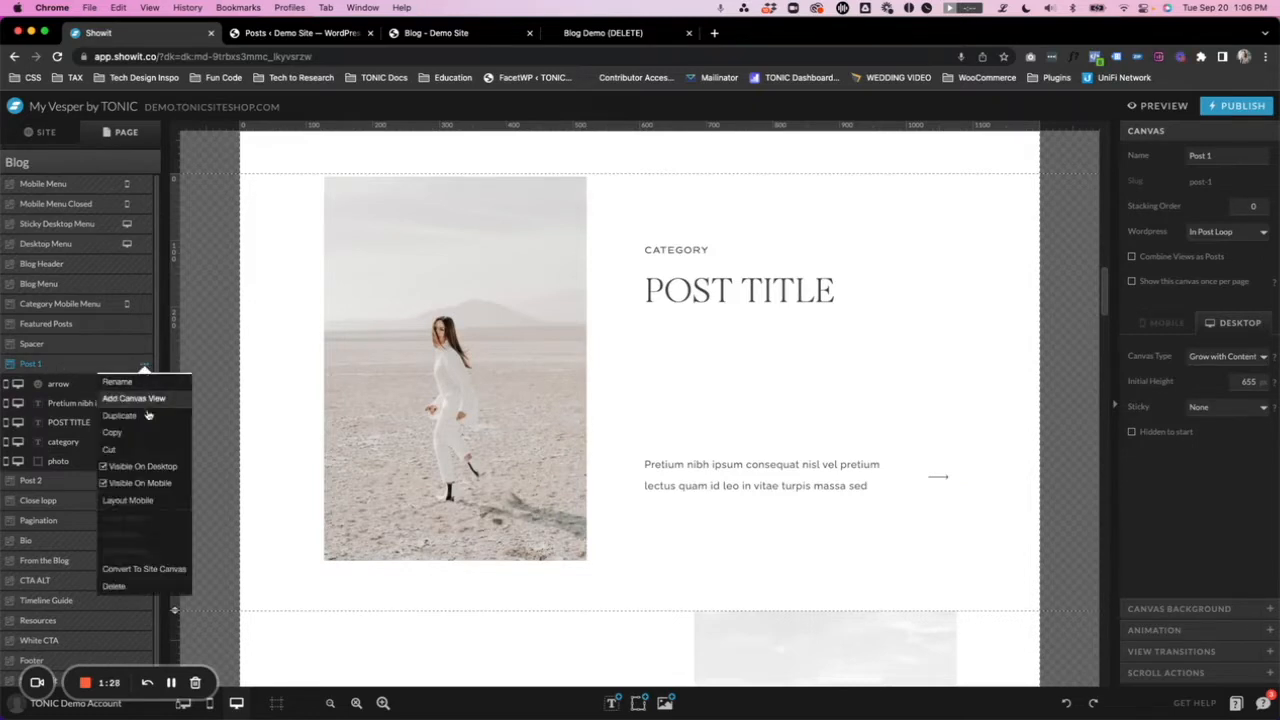
pyautogui.click(135, 590)
pyautogui.click(86, 366)
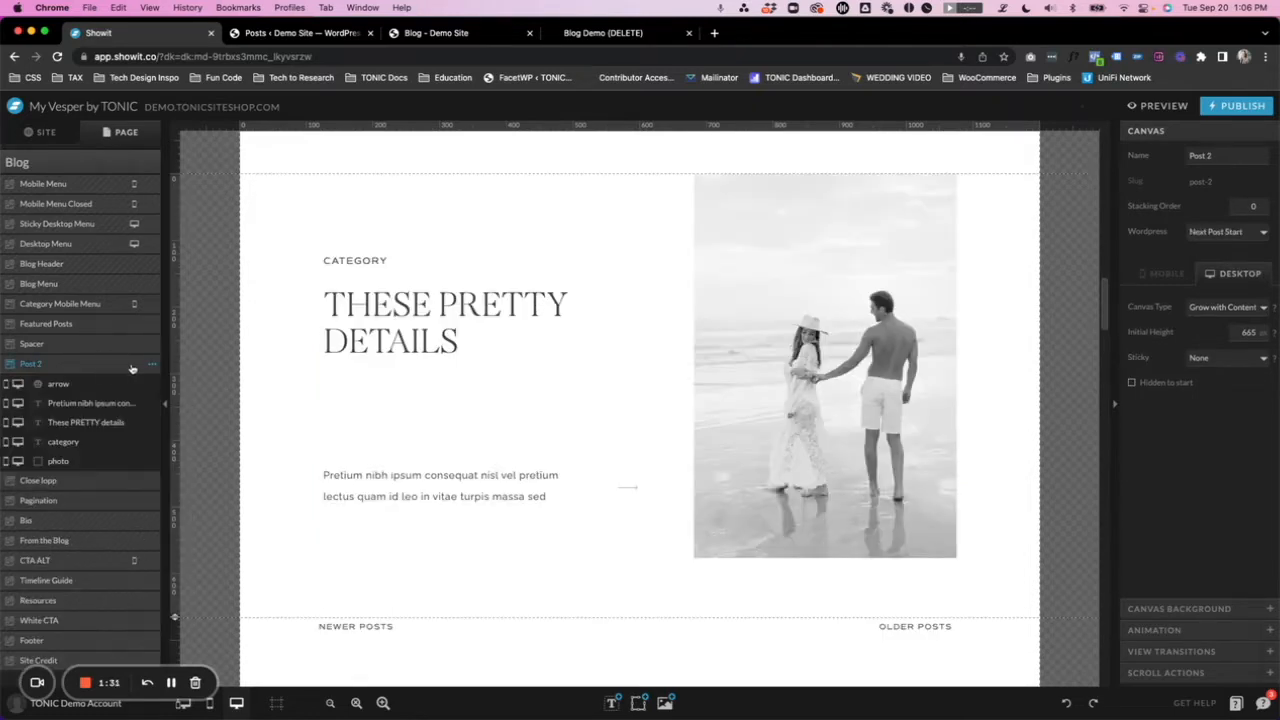
pyautogui.click(154, 366)
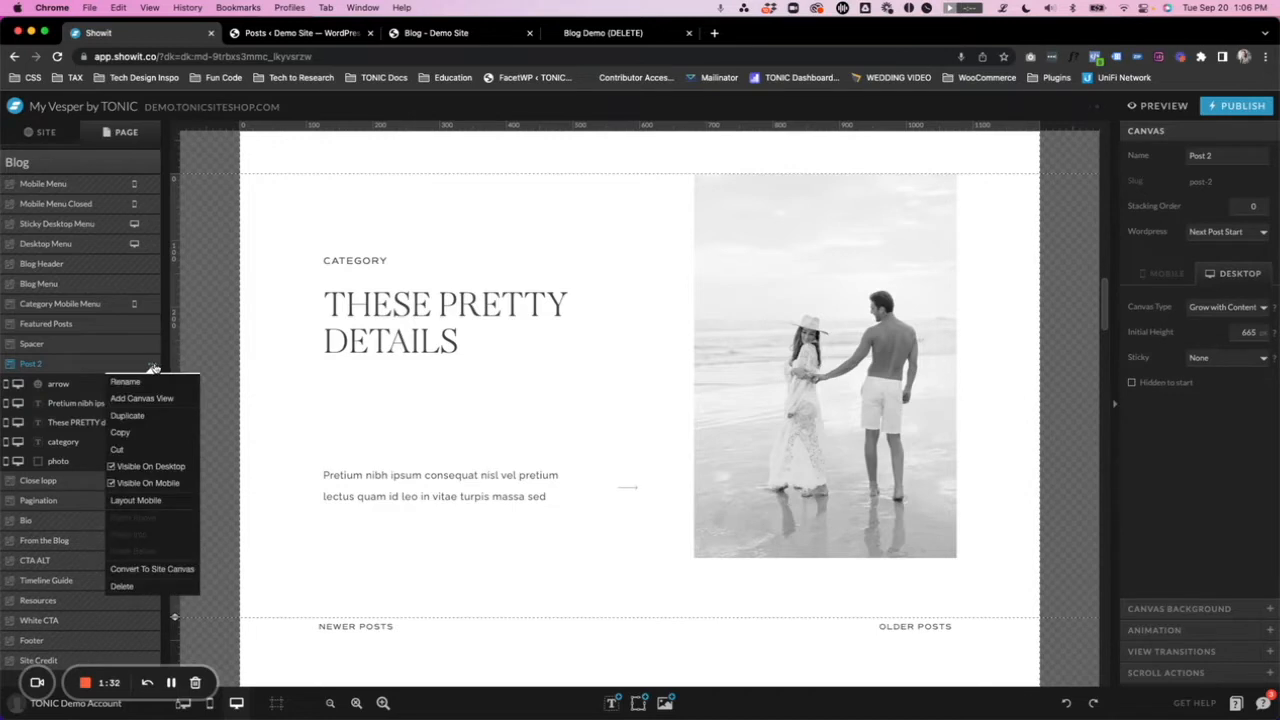
pyautogui.click(143, 591)
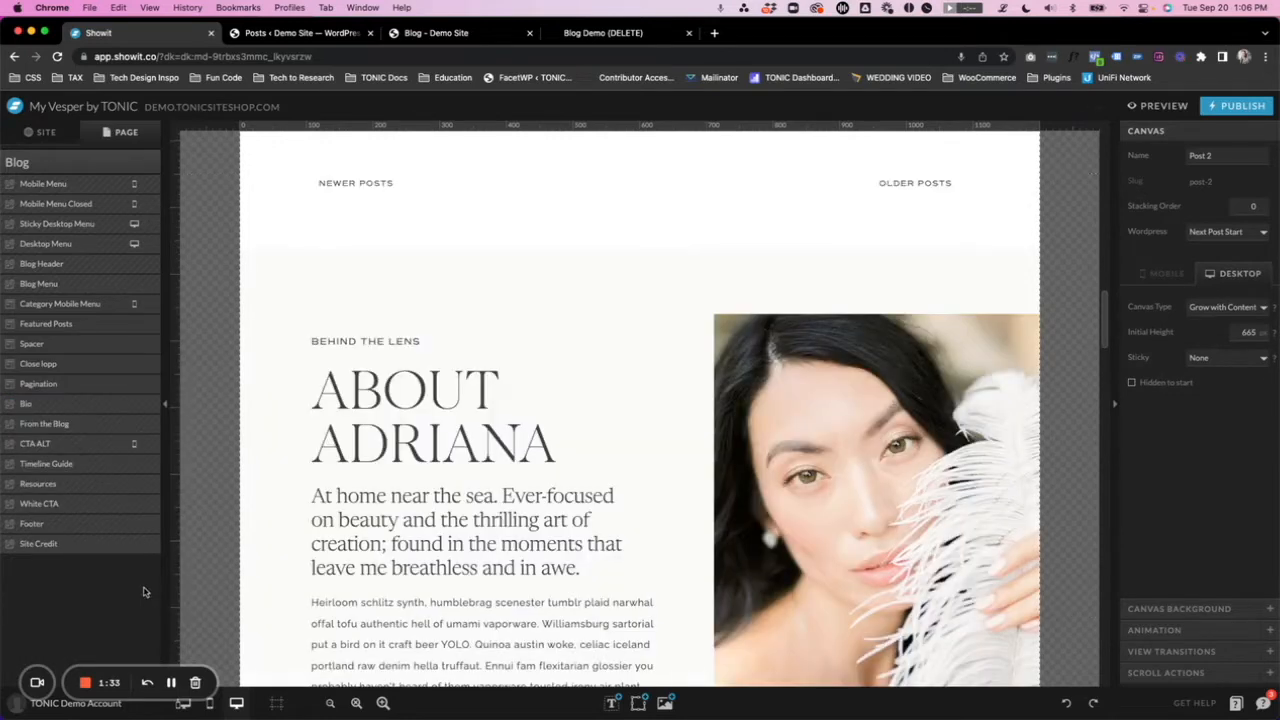
# - Delete the Close lopp canvas from the Blog template
pyautogui.click(89, 366)
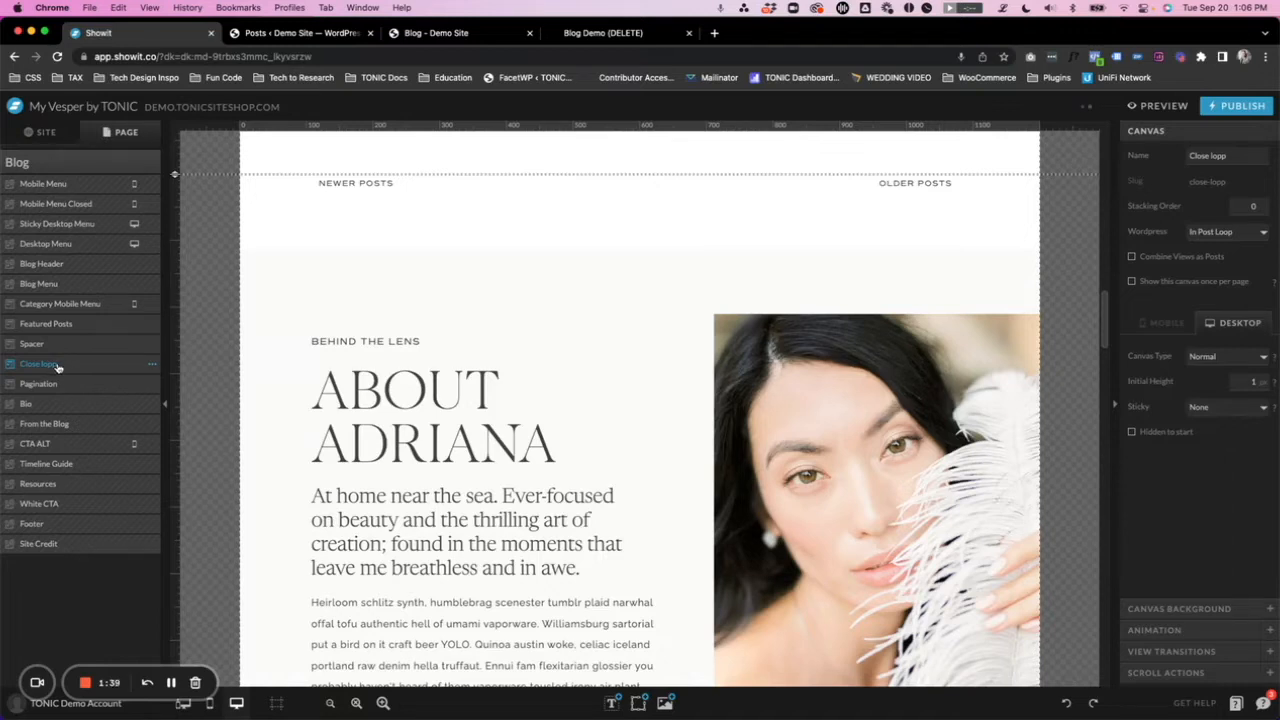
pyautogui.click(152, 366)
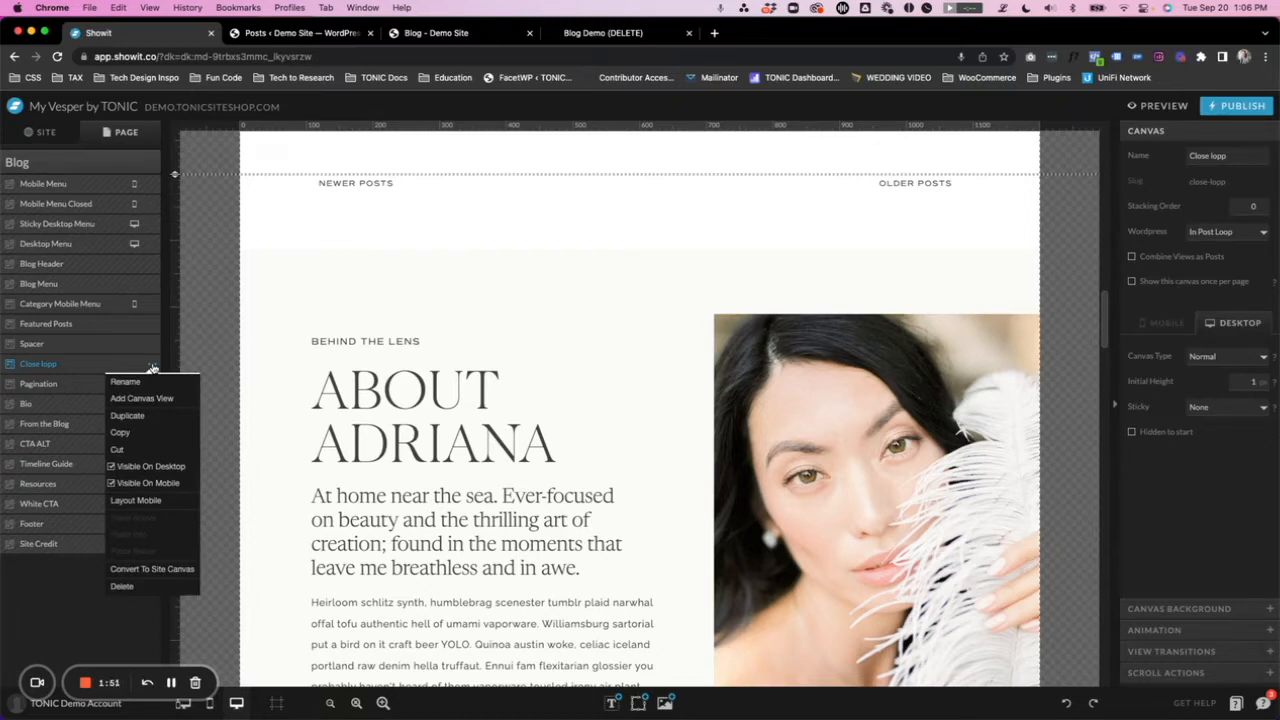
pyautogui.click(122, 586)
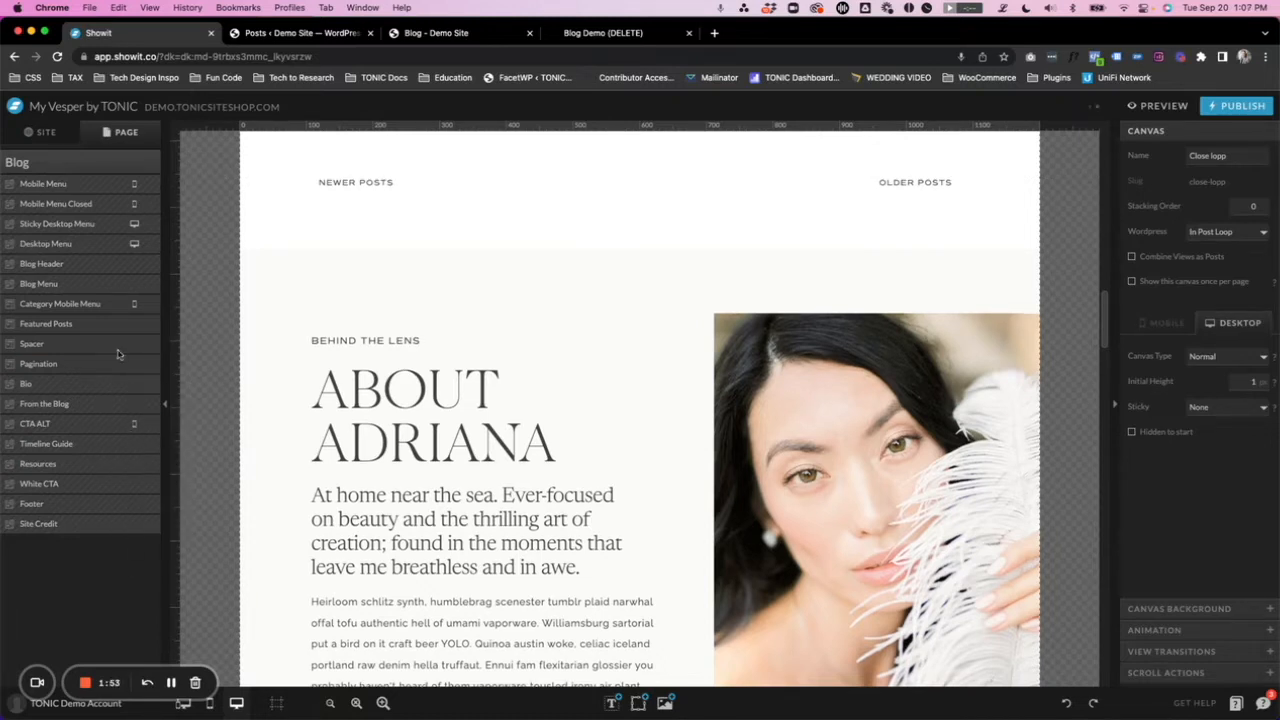
# - Review the Pagination and Featured Posts canvases of the Blog template and select the Spacer canvas between them
pyautogui.click(61, 366)
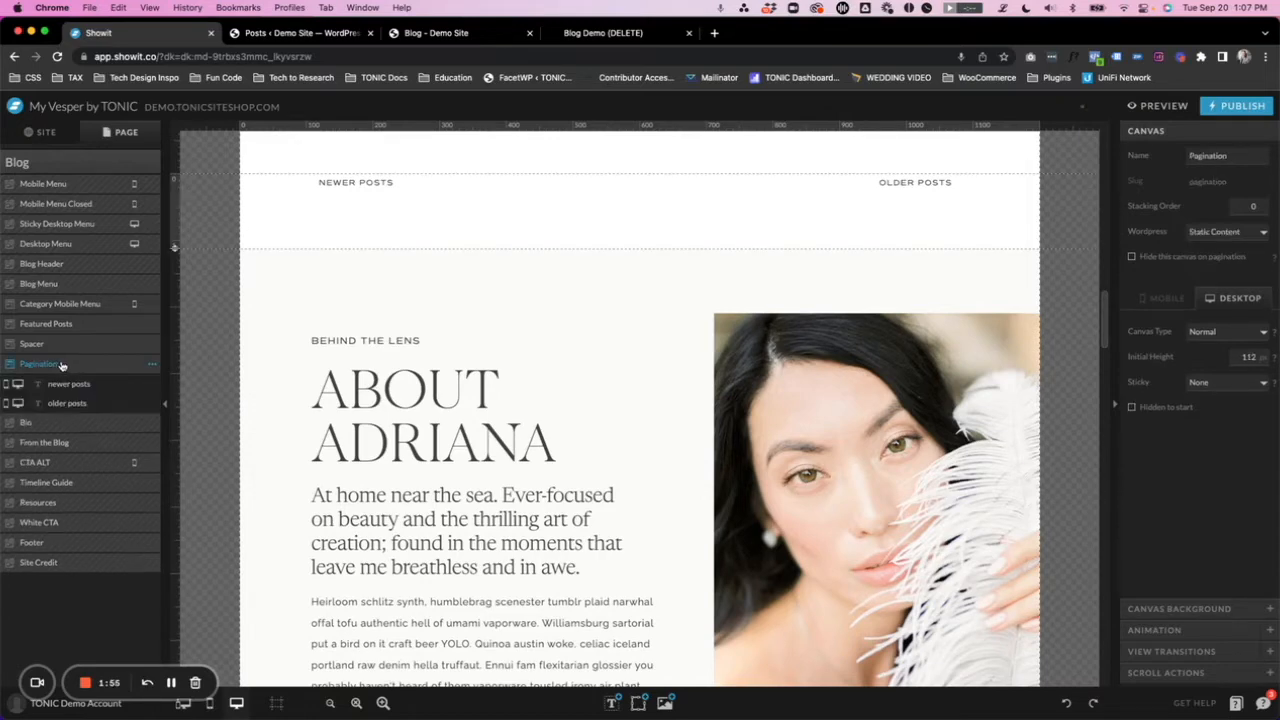
pyautogui.scroll(5, 420, 249)
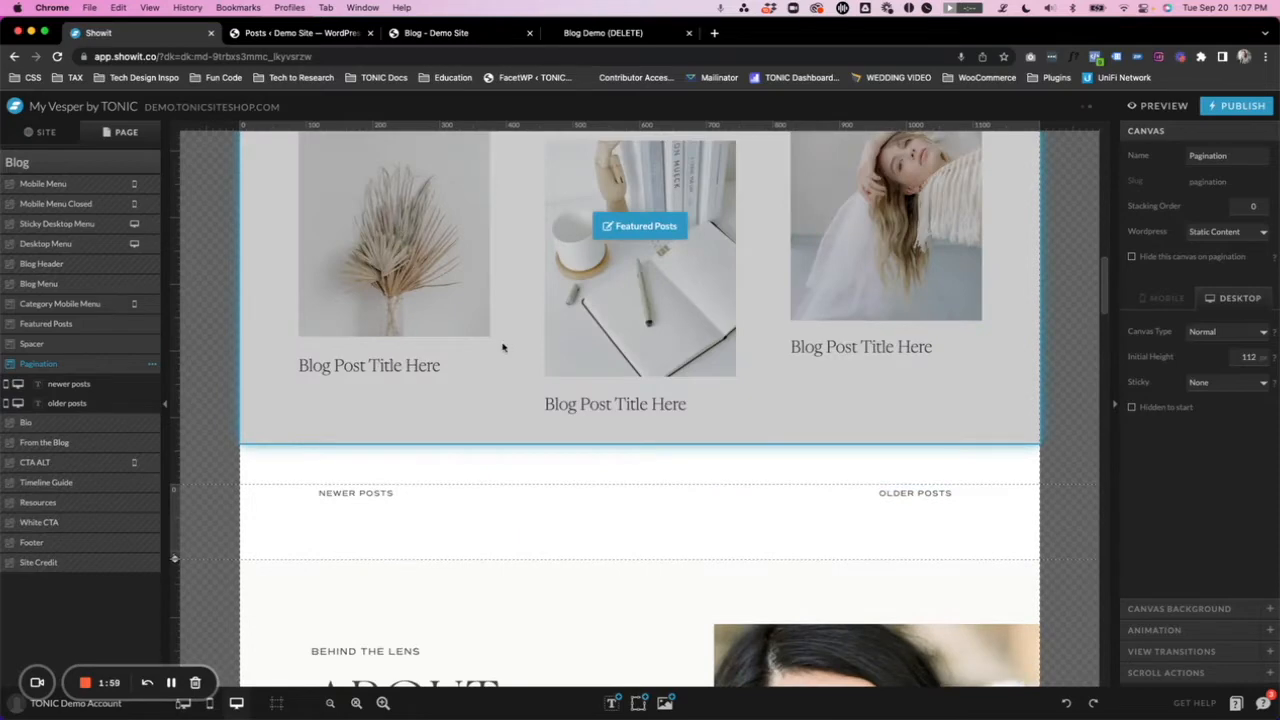
pyautogui.scroll(4, 503, 347)
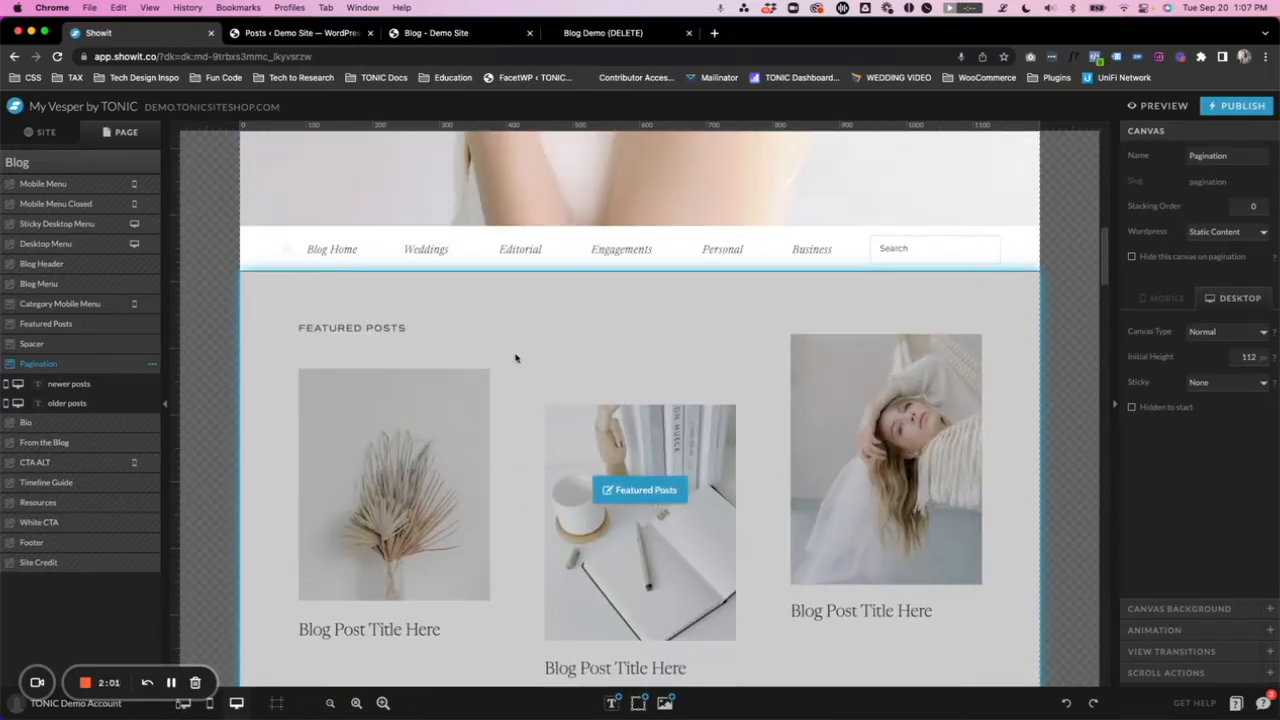
pyautogui.click(557, 341)
pyautogui.click(60, 325)
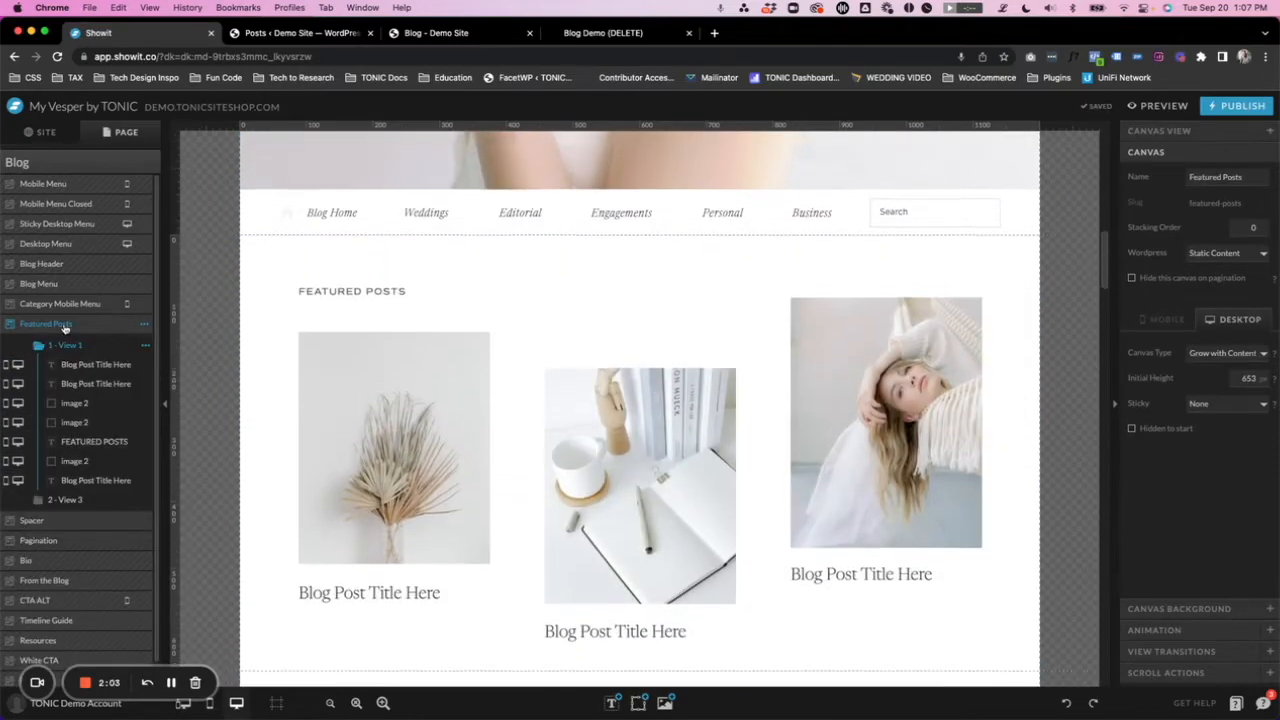
pyautogui.scroll(-4, 746, 240)
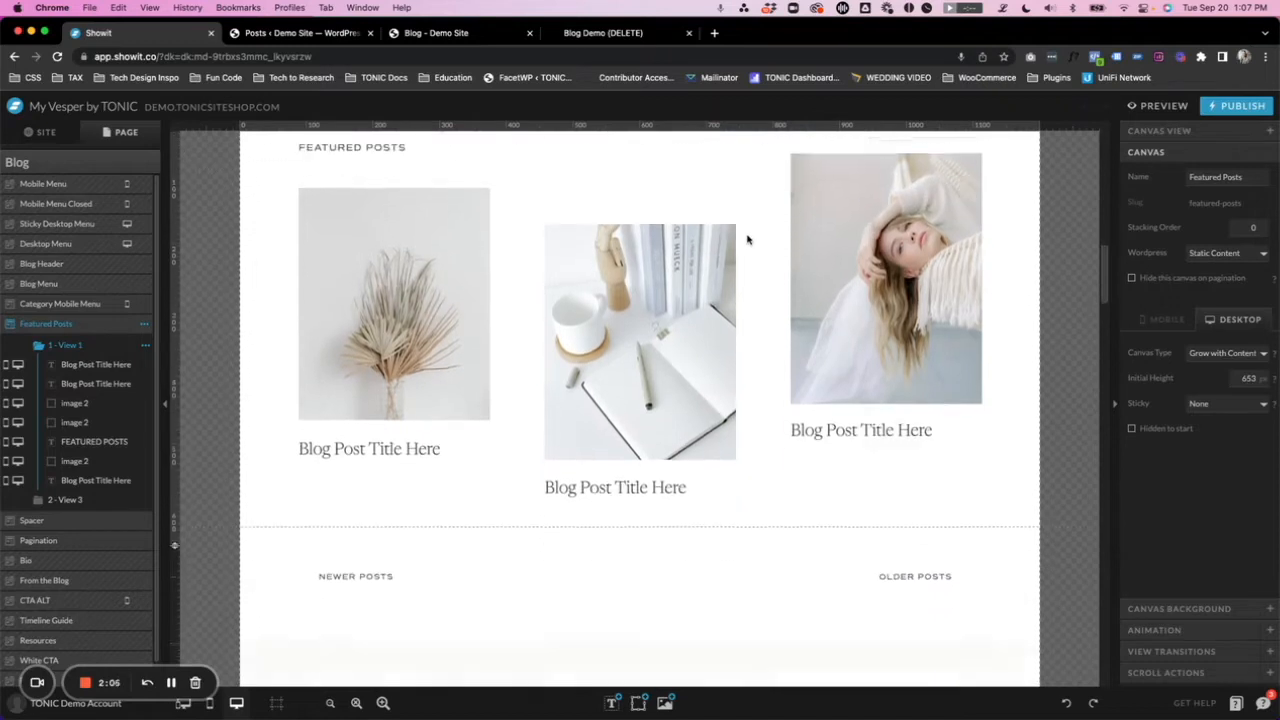
pyautogui.click(363, 270)
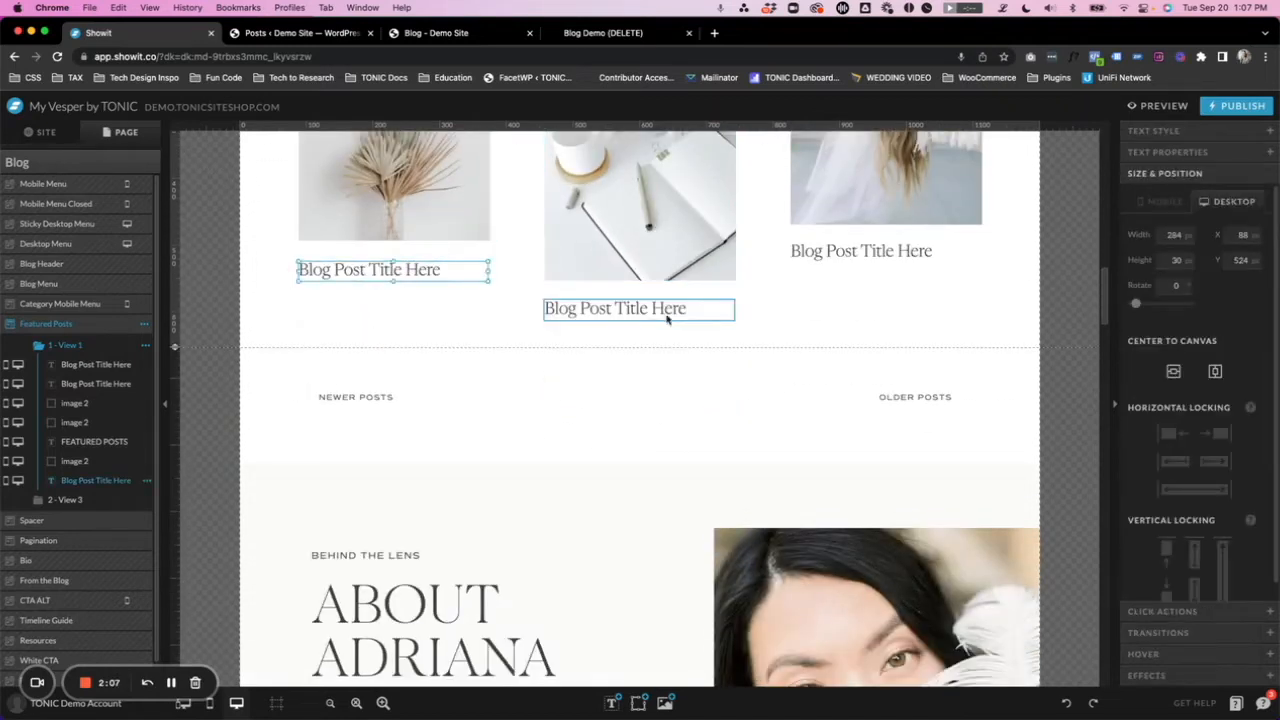
pyautogui.scroll(-1, 438, 342)
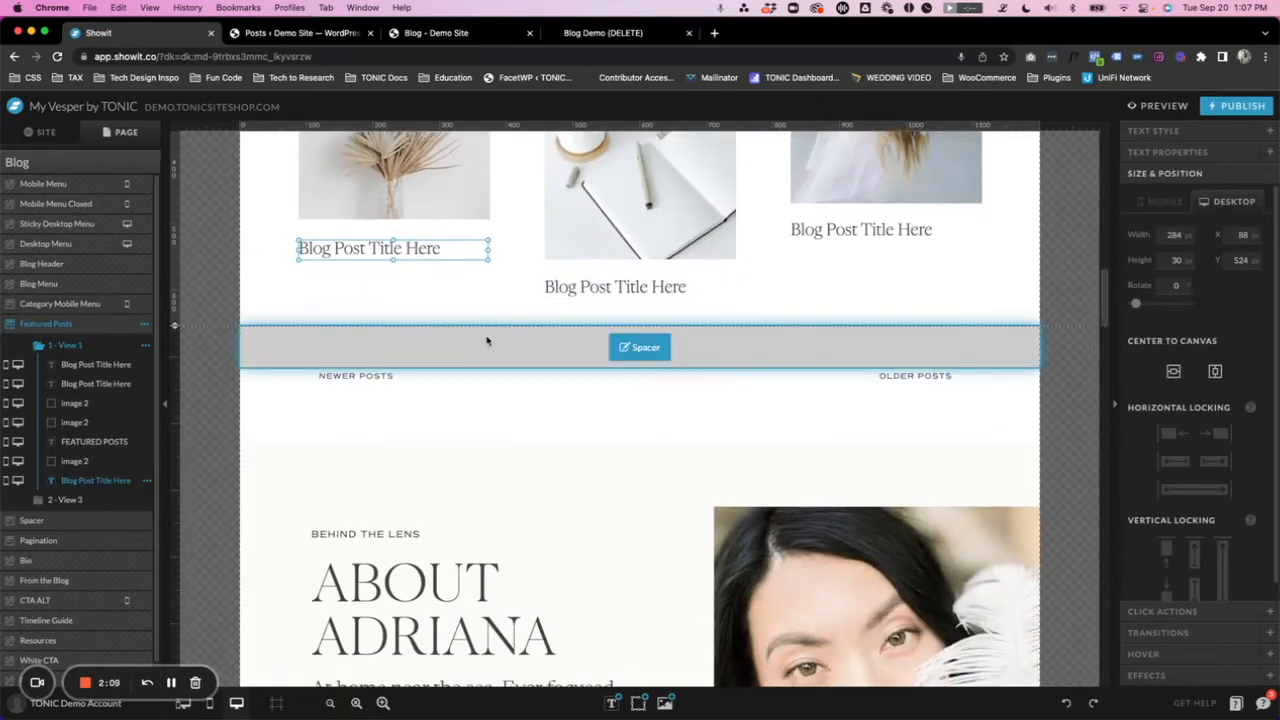
pyautogui.click(486, 342)
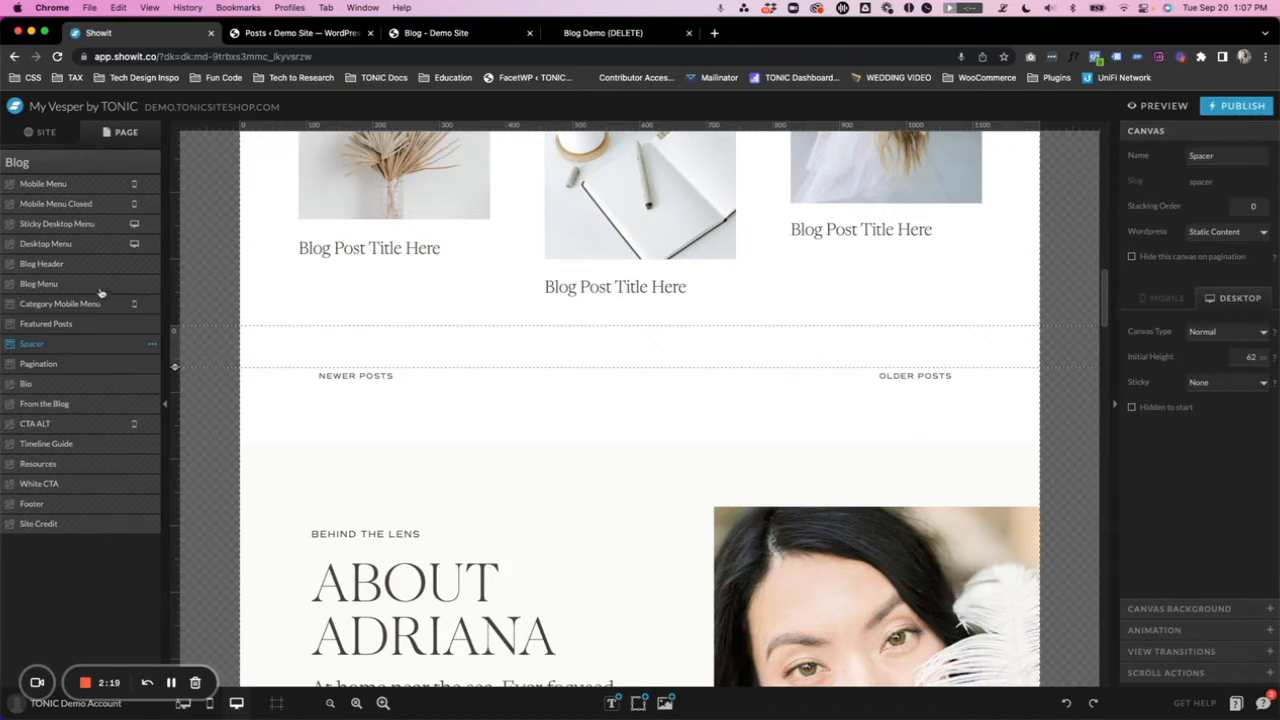
# - Add the Post Grid canvas from Advanced Blog Expansion Pack 01's Pinterest Style Post Grid template to the Blog template, keeping its original design
pyautogui.click(58, 166)
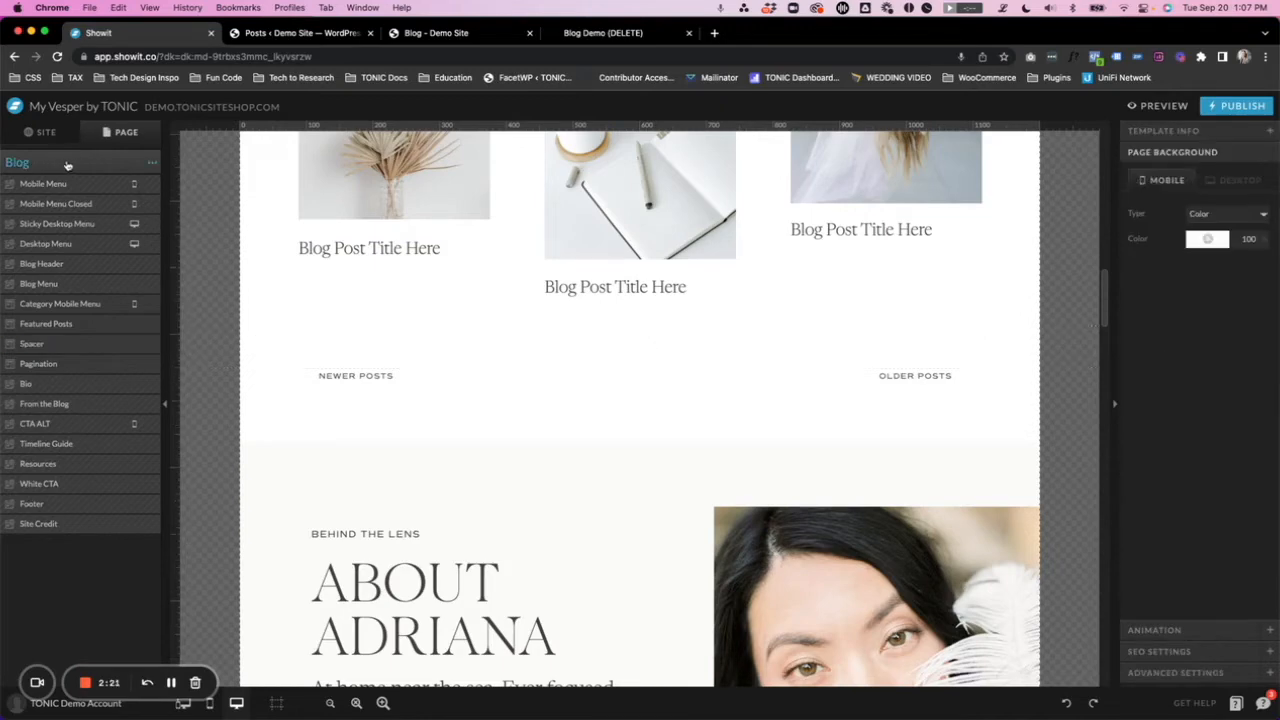
pyautogui.click(152, 164)
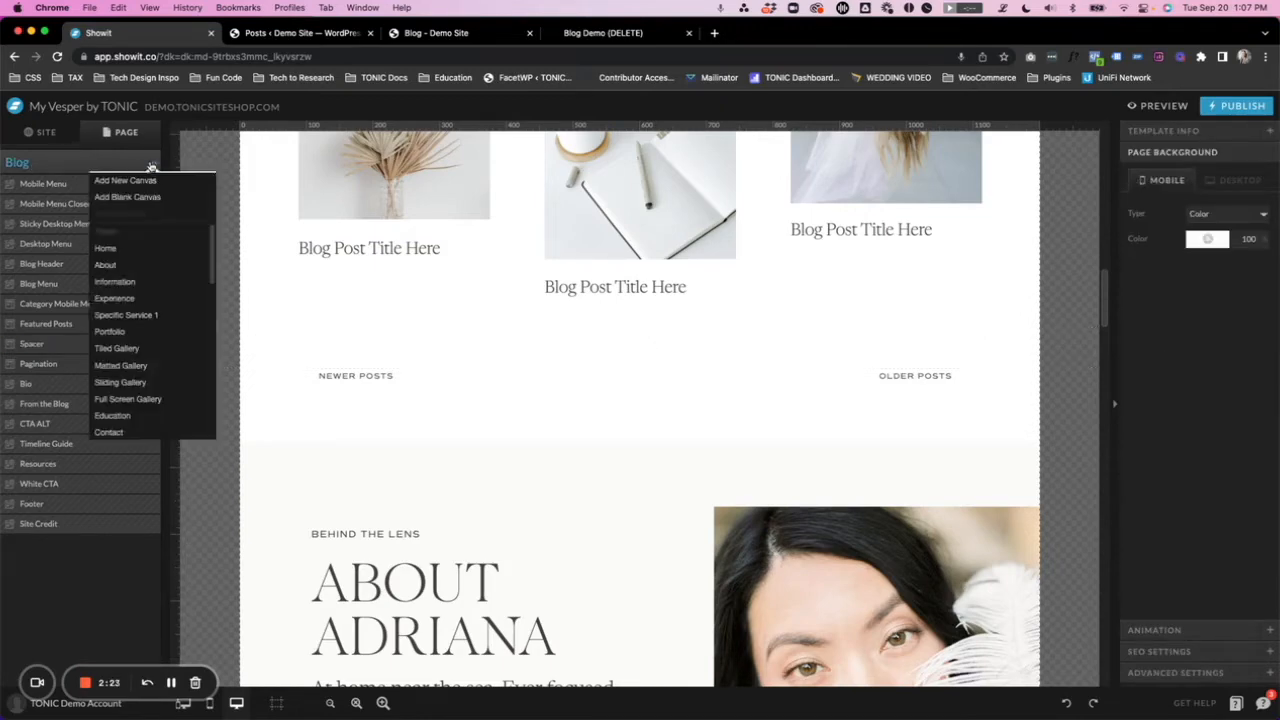
pyautogui.click(125, 182)
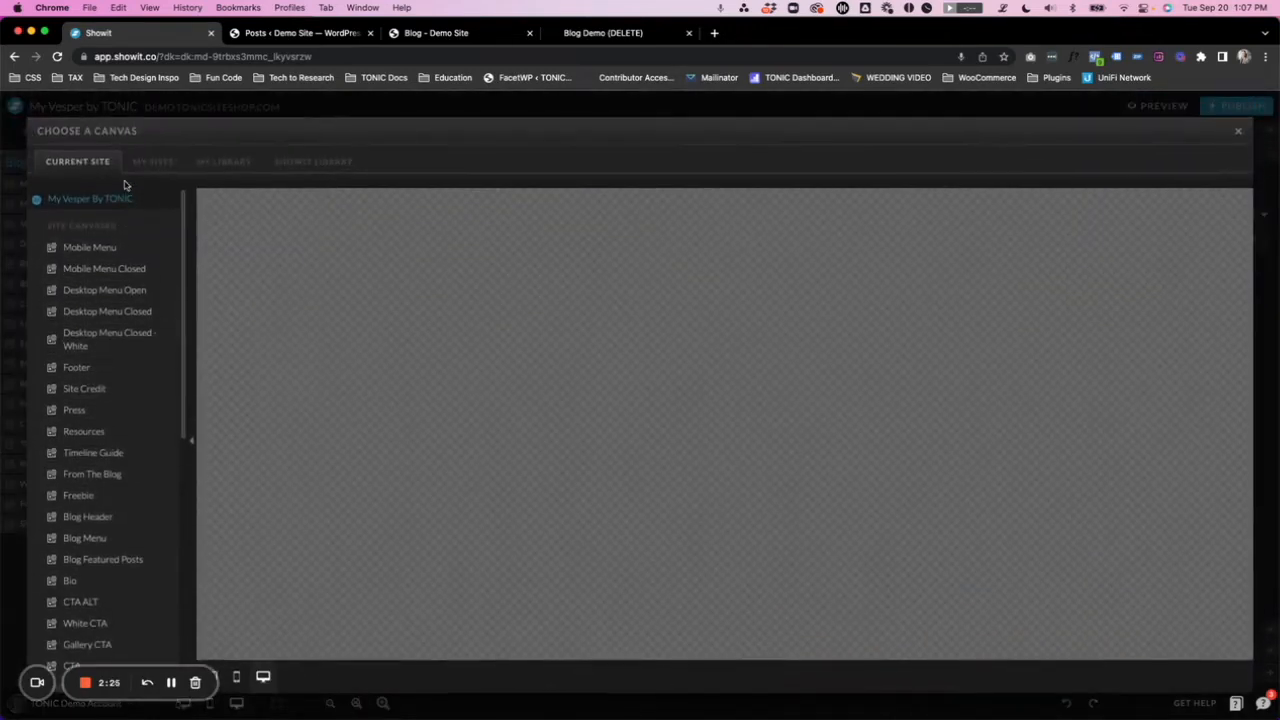
pyautogui.click(229, 163)
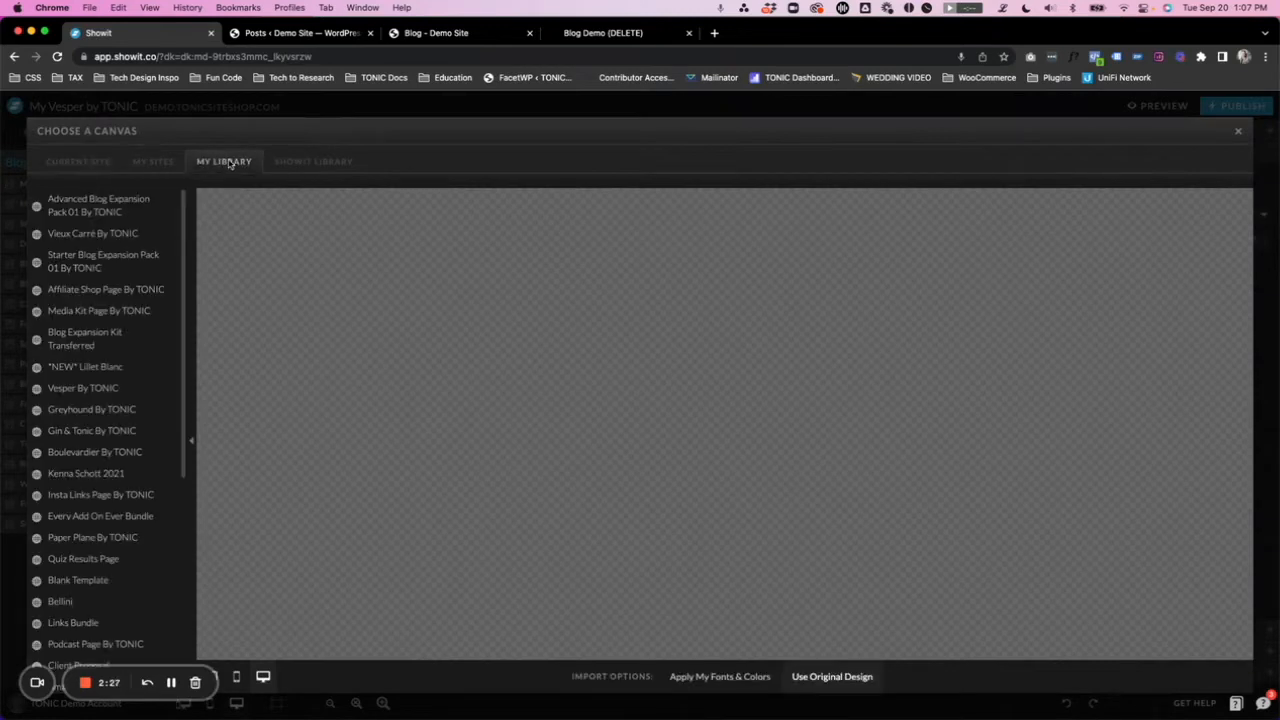
pyautogui.click(76, 207)
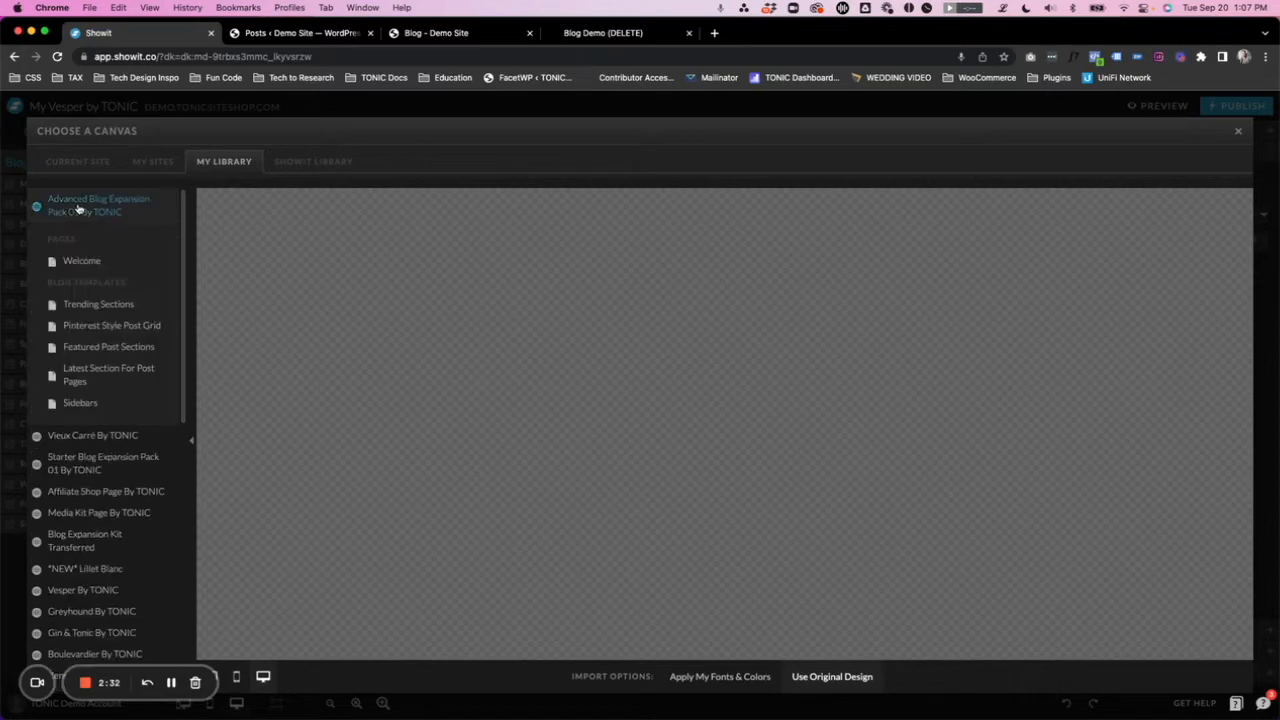
pyautogui.click(100, 327)
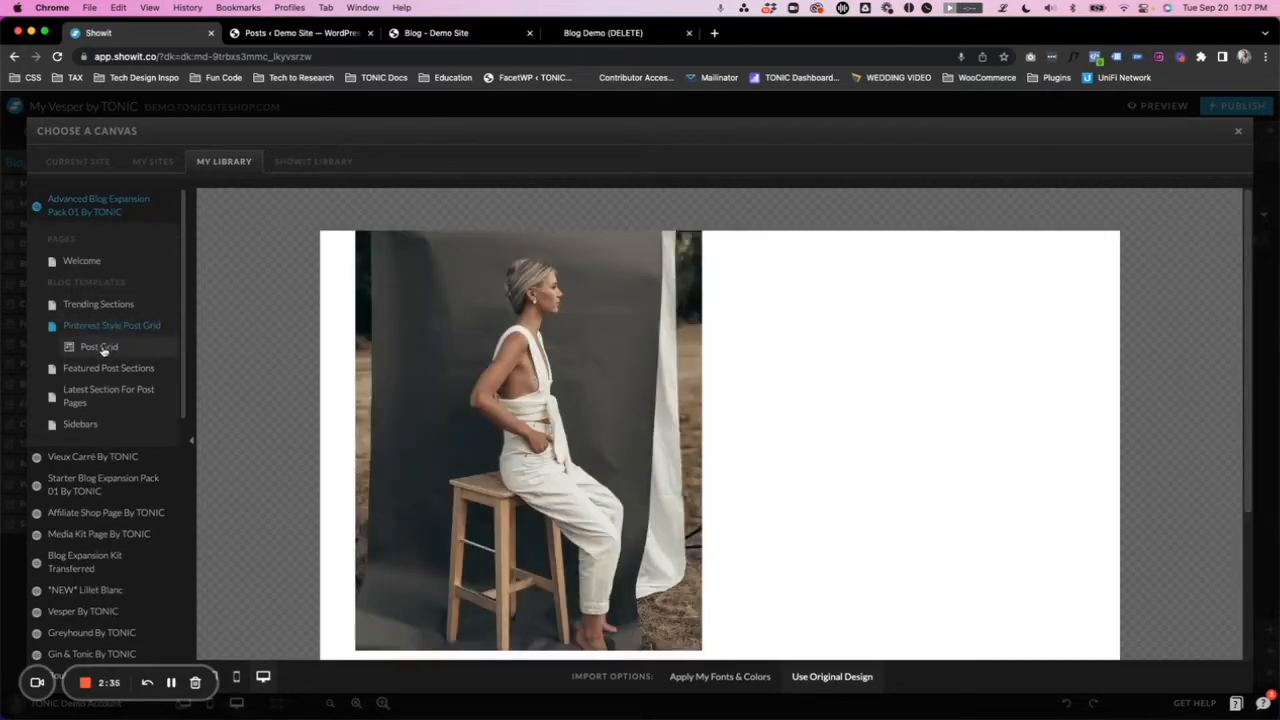
pyautogui.click(100, 347)
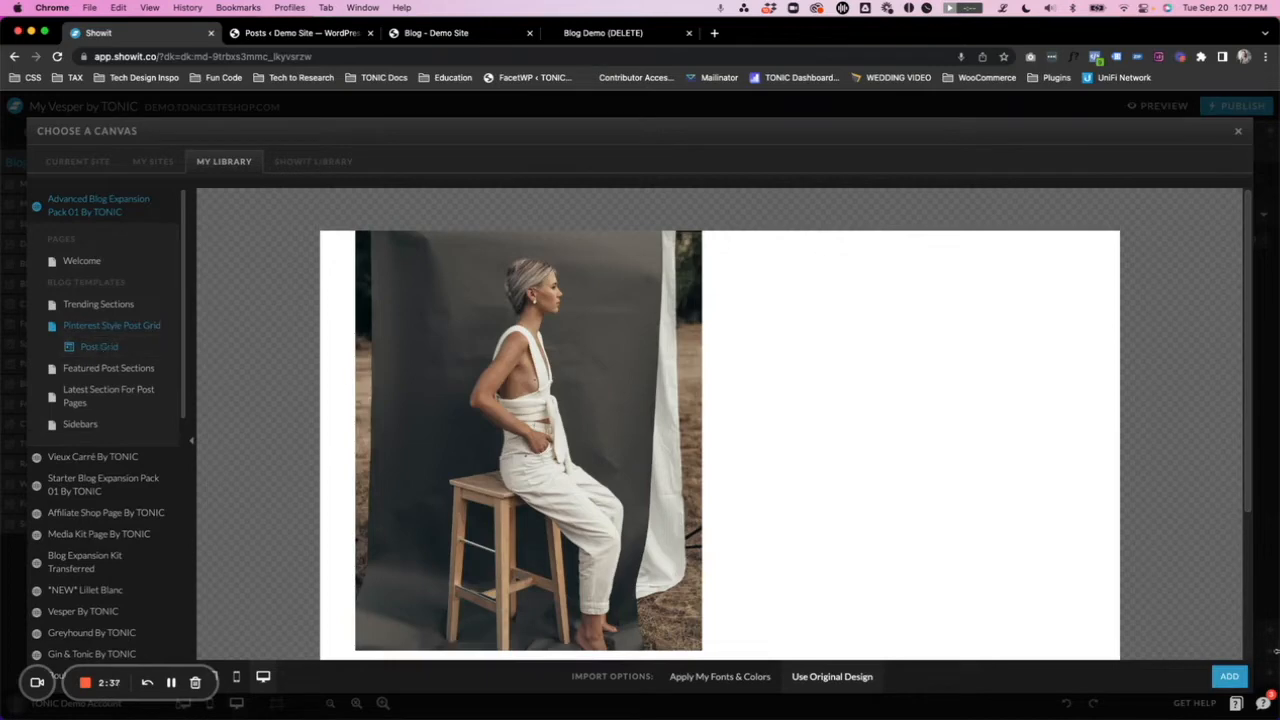
pyautogui.click(1229, 676)
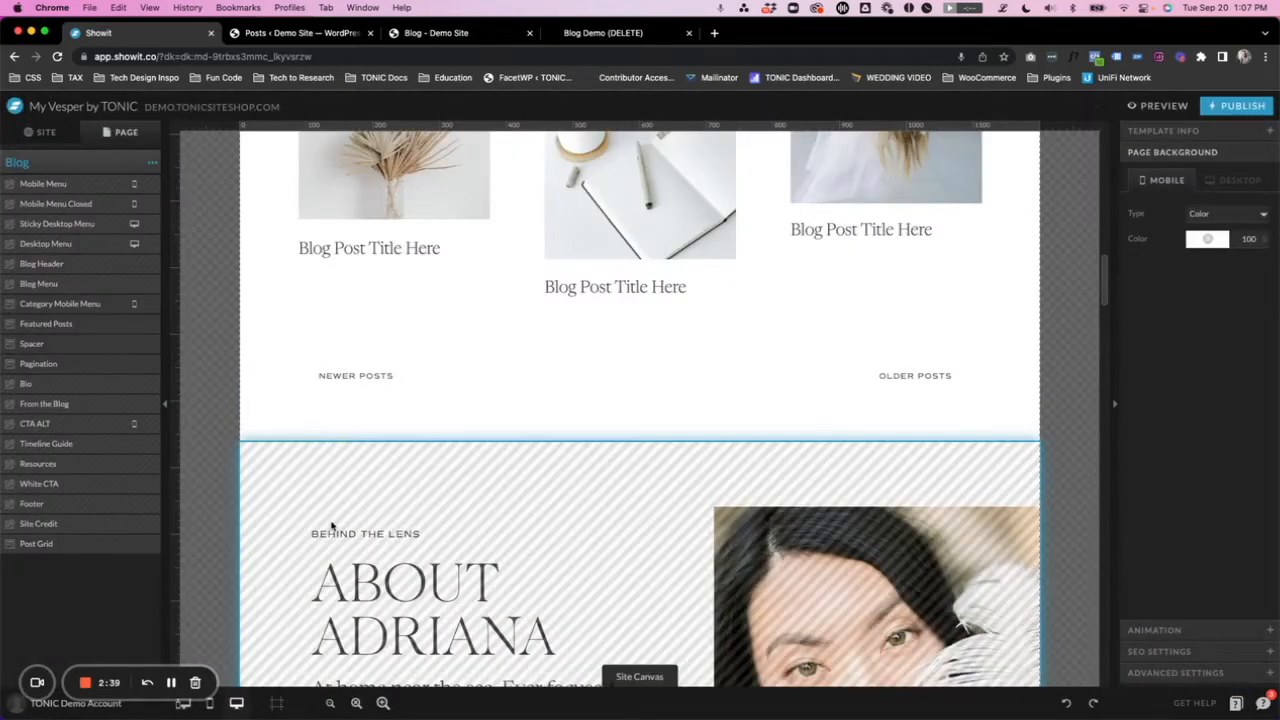
# - Move the Post Grid canvas between the Spacer and Pagination canvases of the Blog template and select it
pyautogui.moveTo(82, 547); pyautogui.dragTo(125, 362)
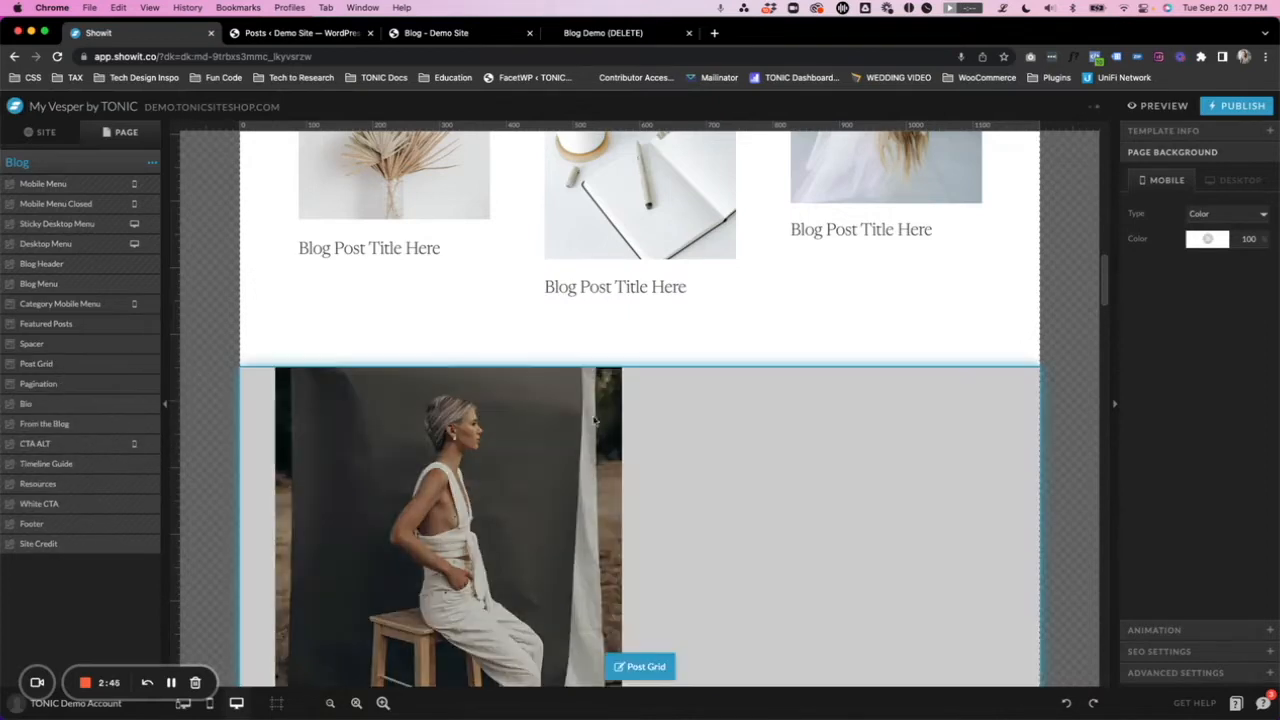
pyautogui.scroll(-5, 530, 420)
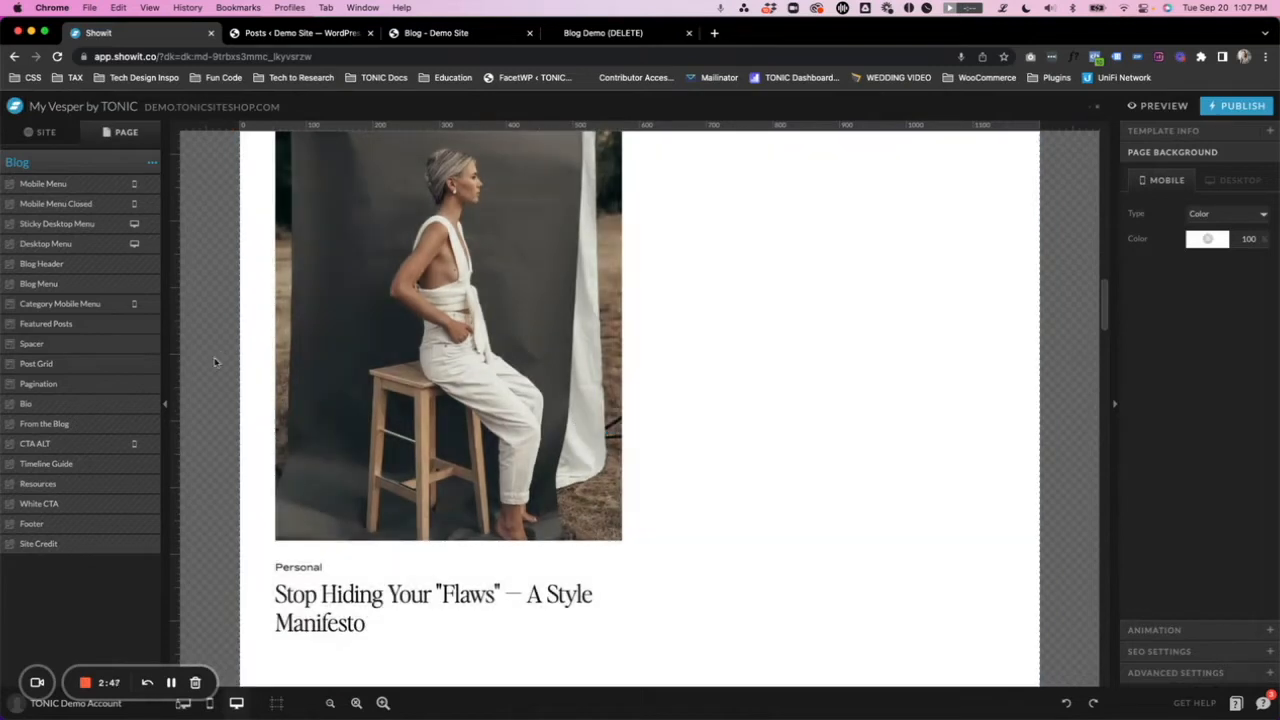
pyautogui.click(78, 364)
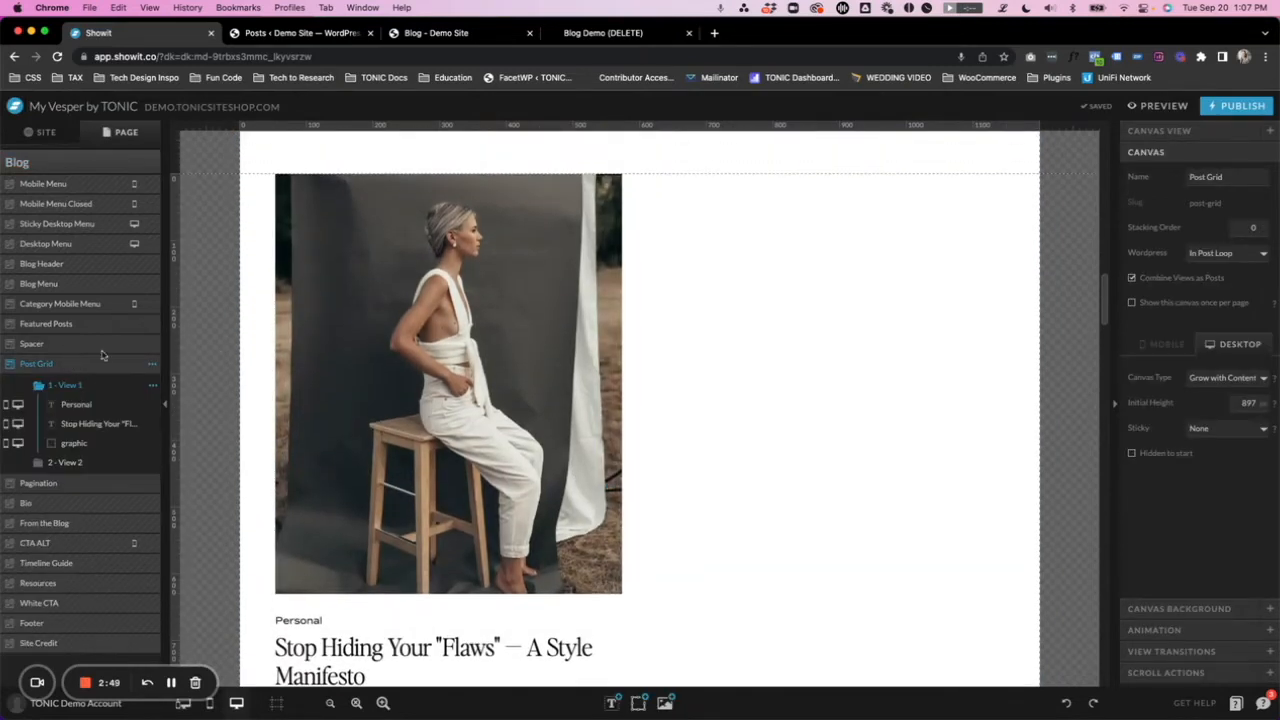
# - Inspect View 1 of the Post Grid canvas, including its image settings, category text and post title
pyautogui.scroll(-2, 775, 343)
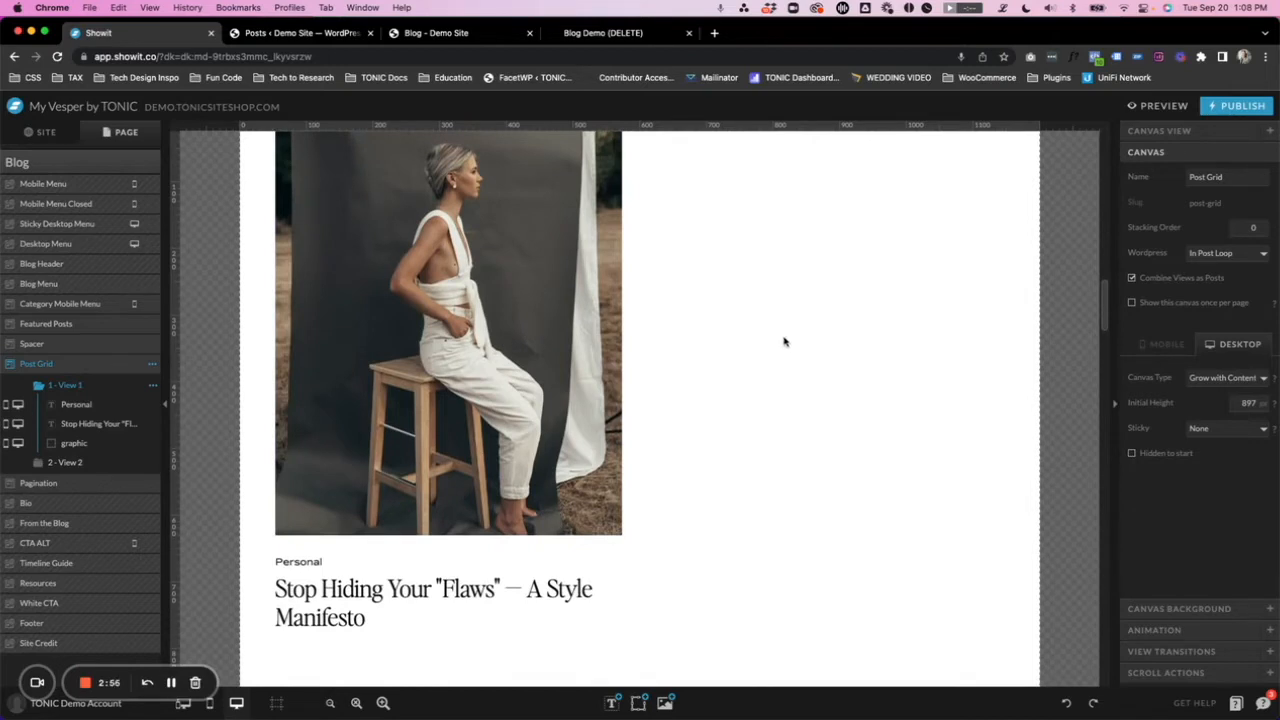
pyautogui.scroll(1, 784, 342)
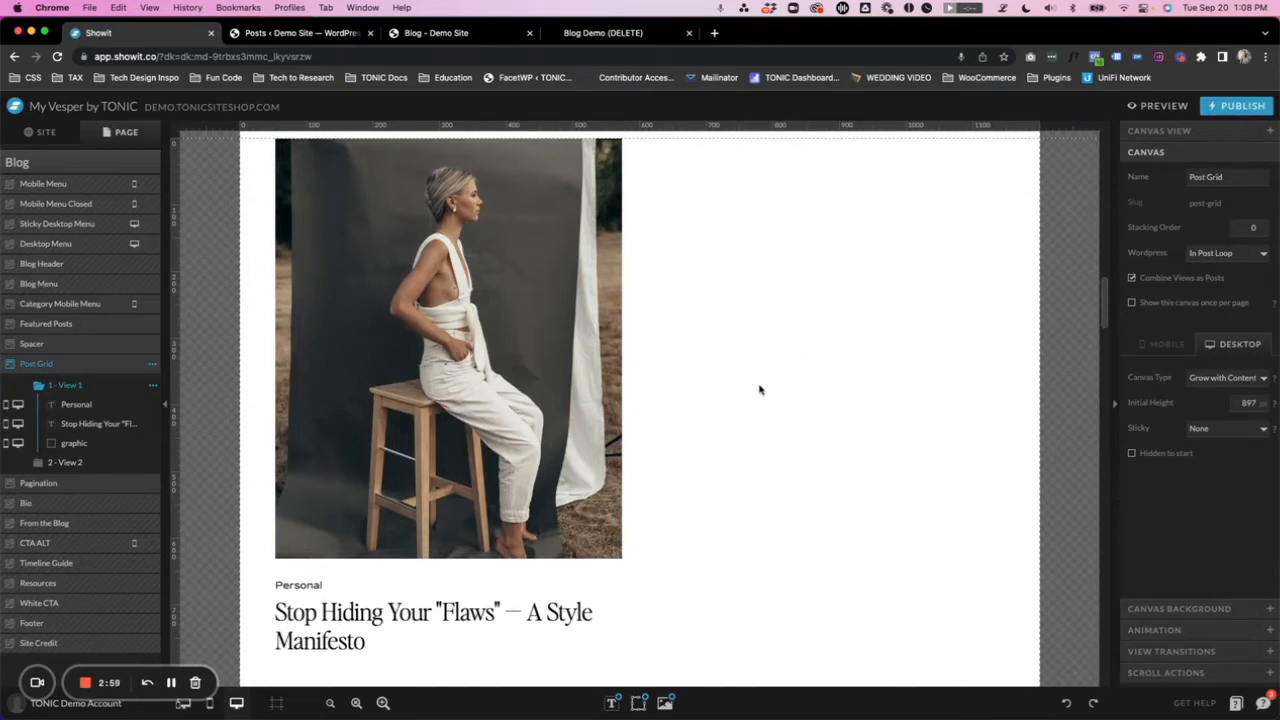
pyautogui.scroll(-1, 759, 386)
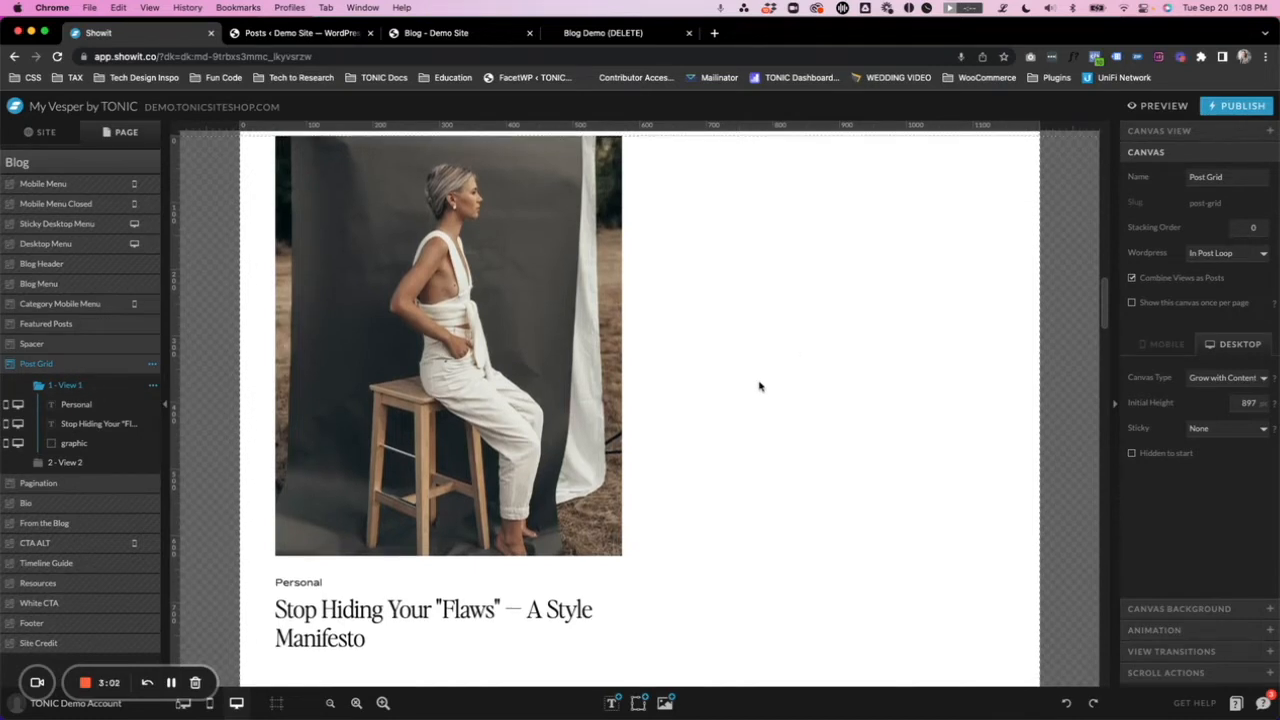
pyautogui.click(86, 386)
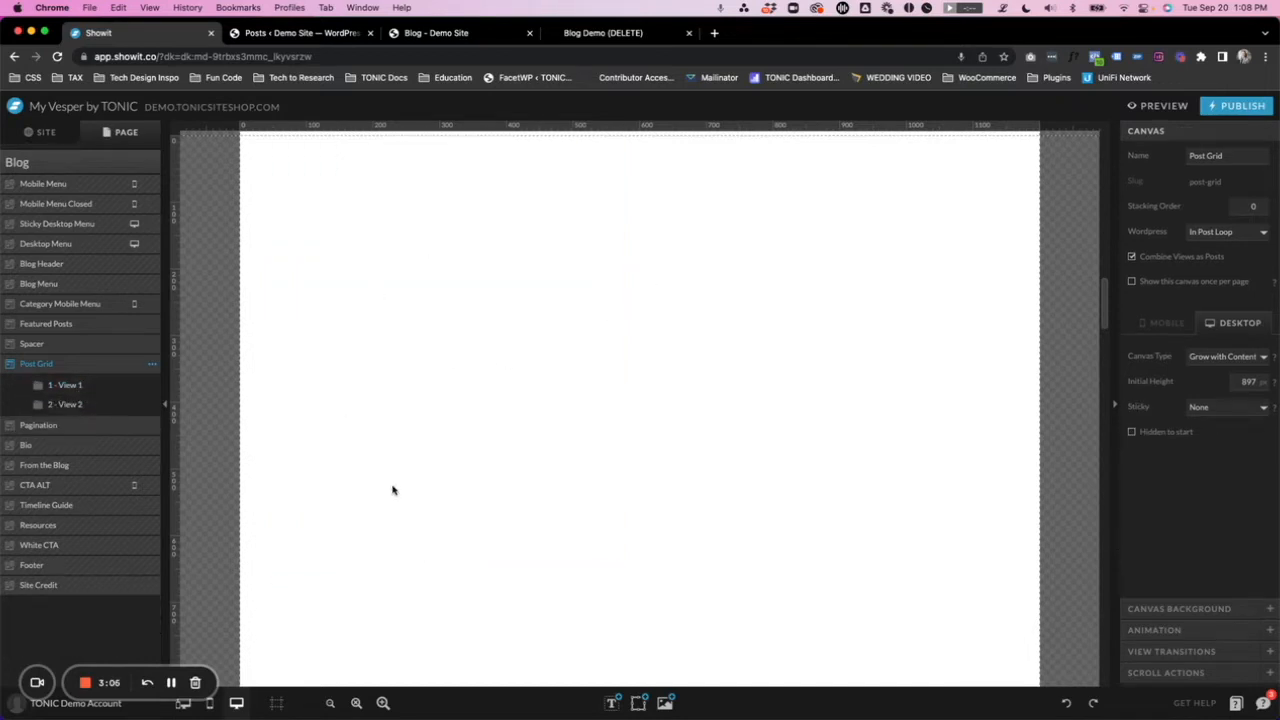
pyautogui.click(78, 389)
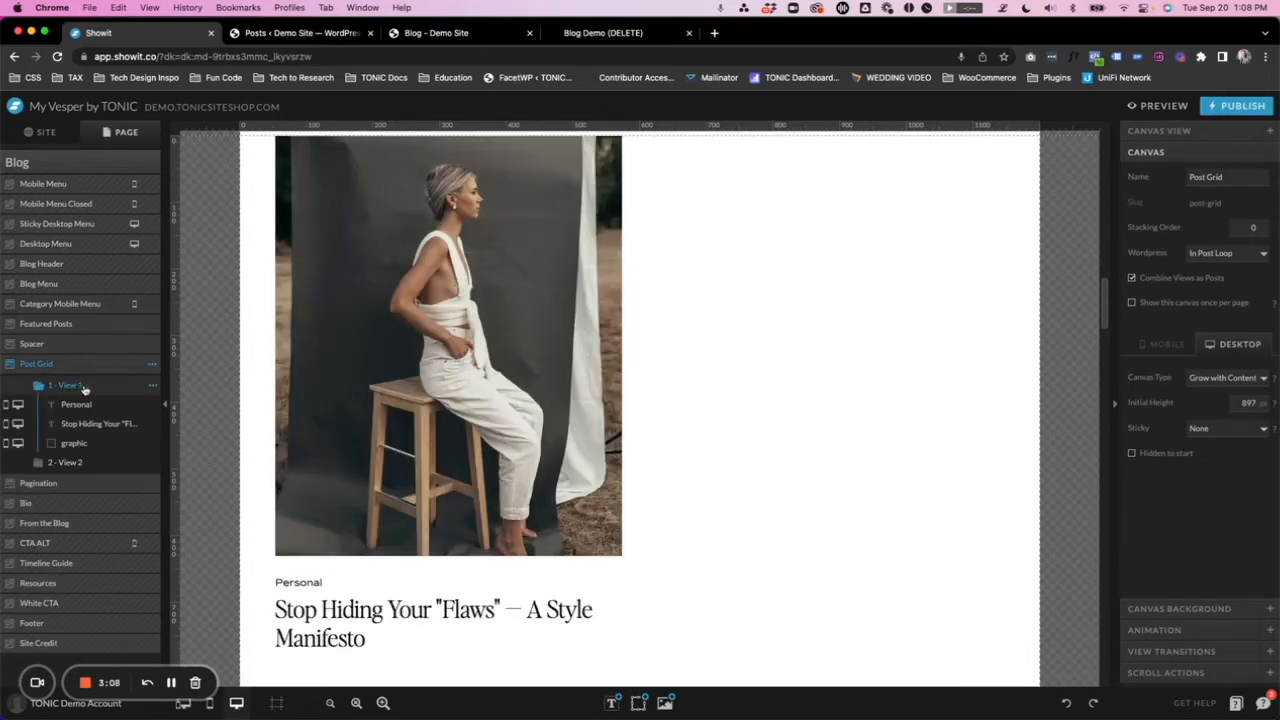
pyautogui.click(457, 313)
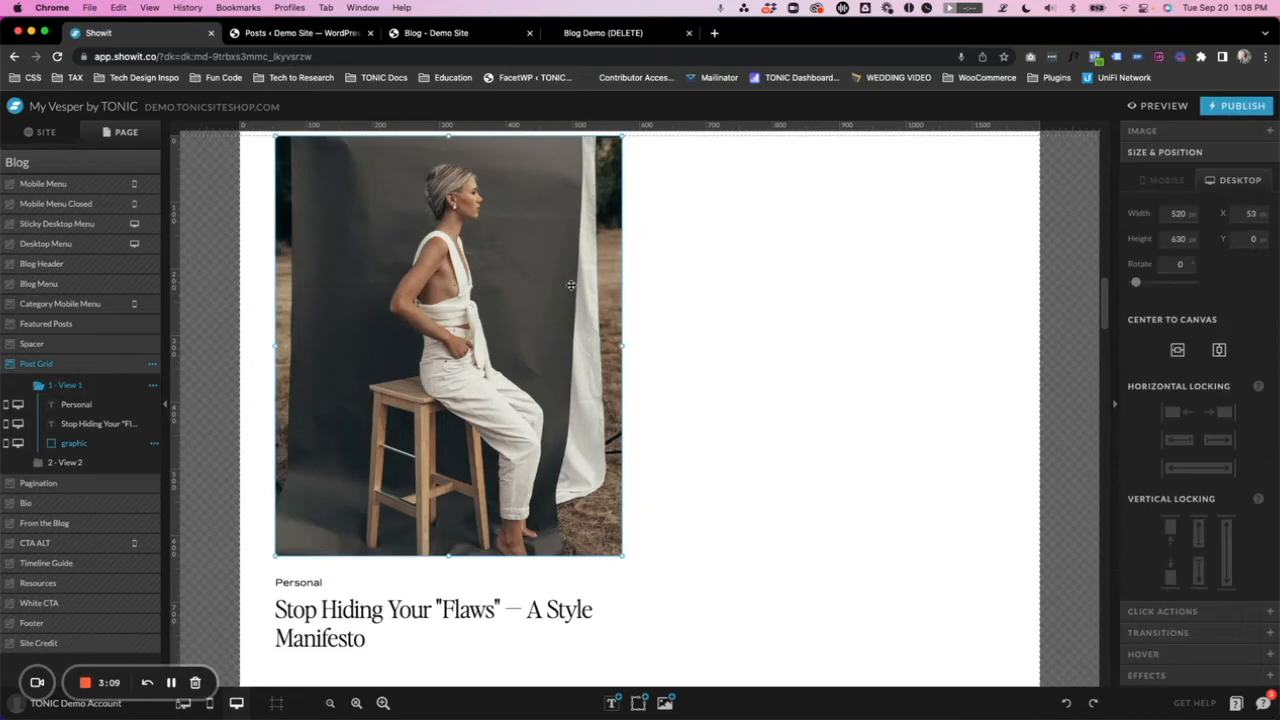
pyautogui.click(1180, 132)
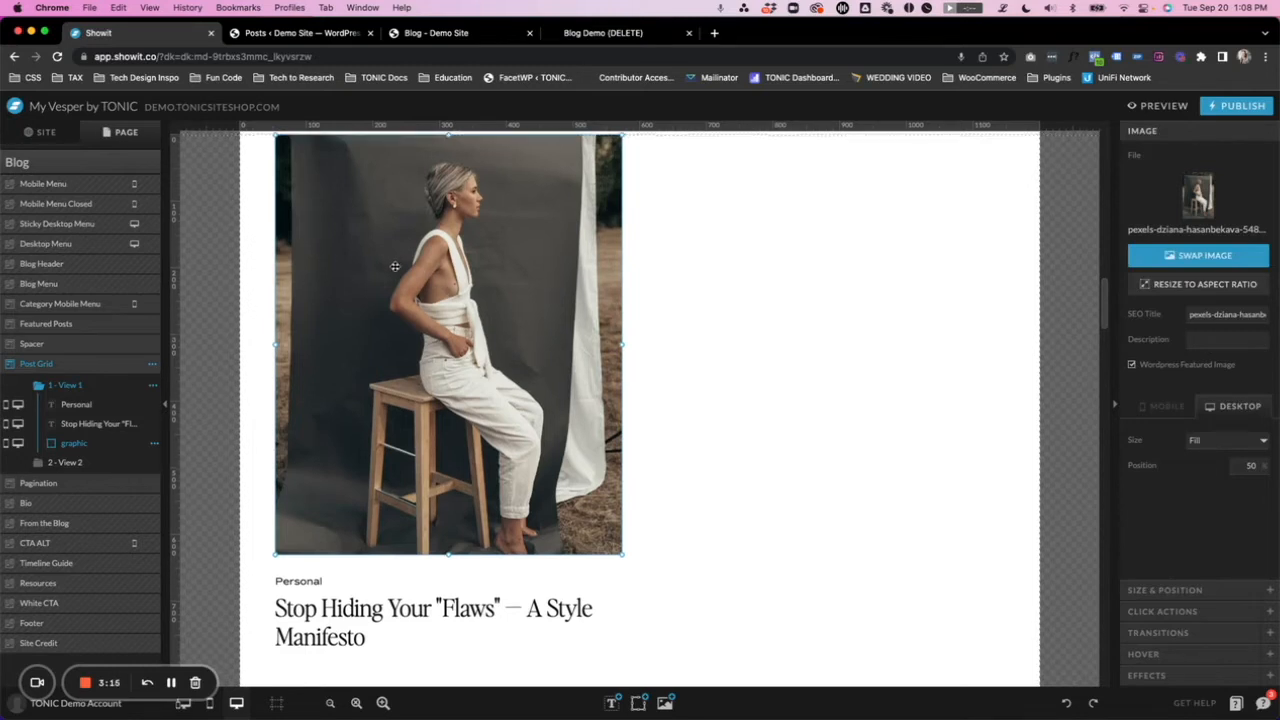
pyautogui.scroll(-1, 395, 267)
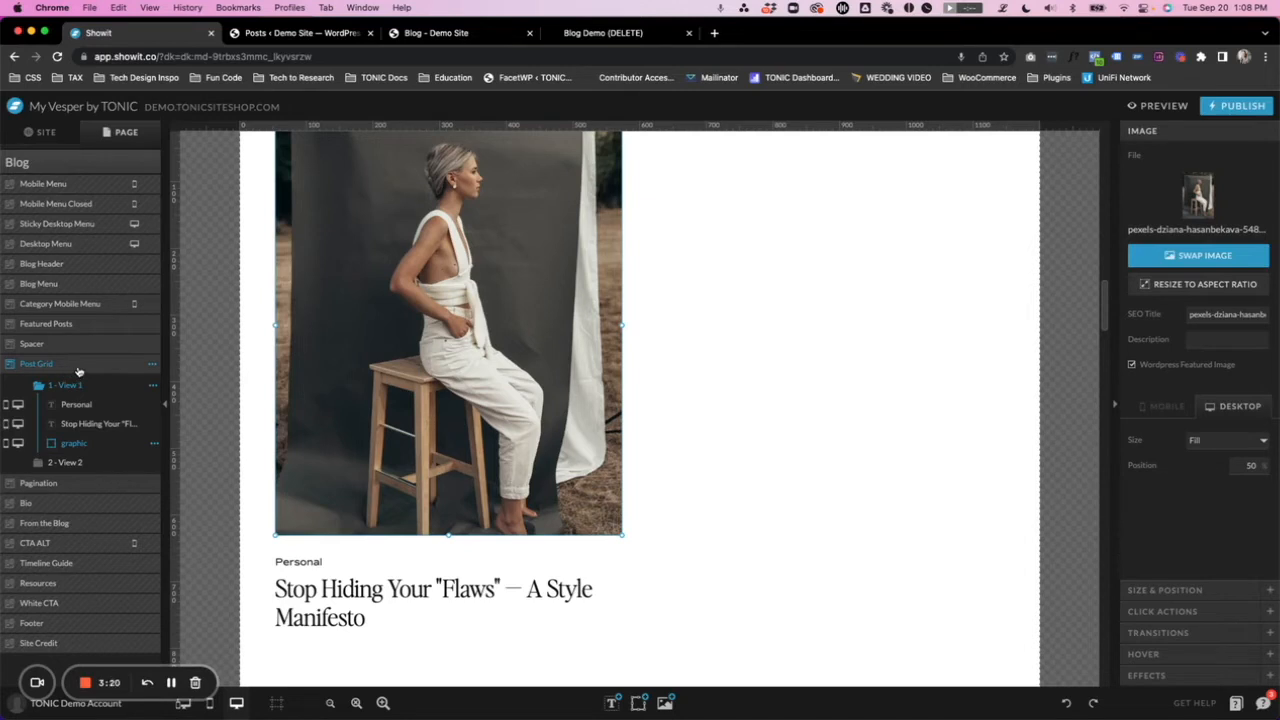
pyautogui.scroll(-1, 669, 405)
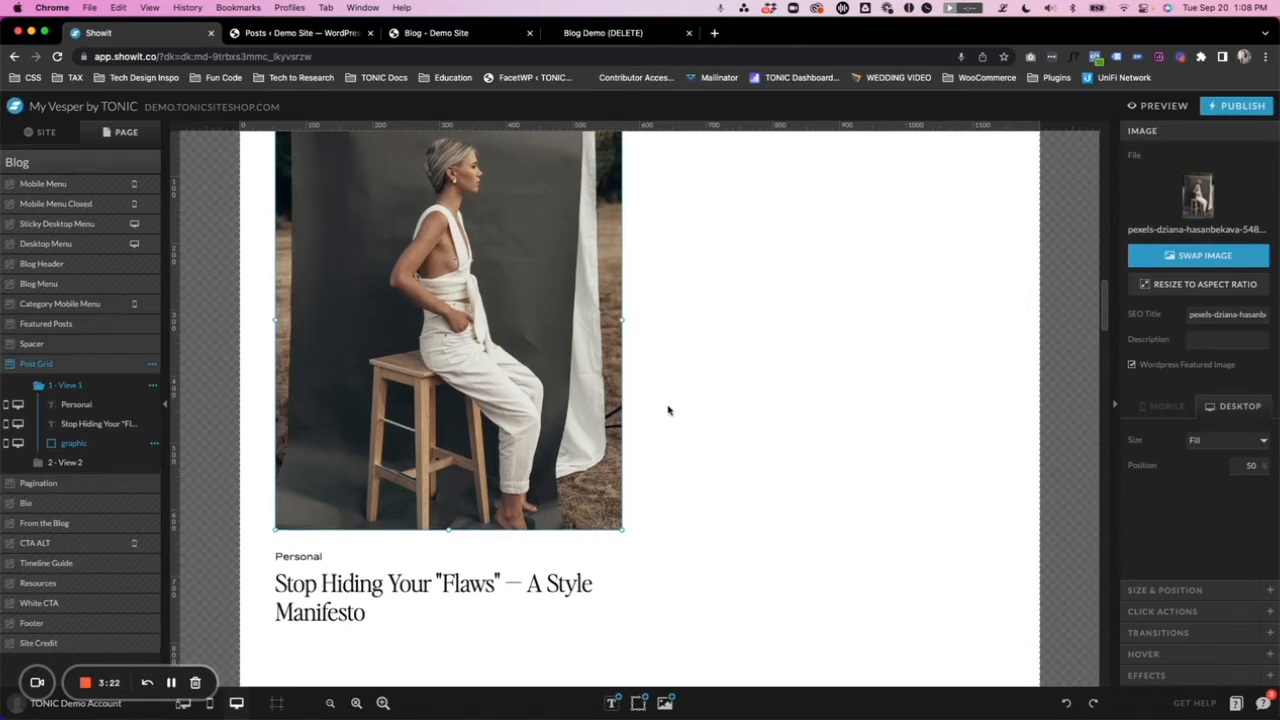
pyautogui.click(318, 555)
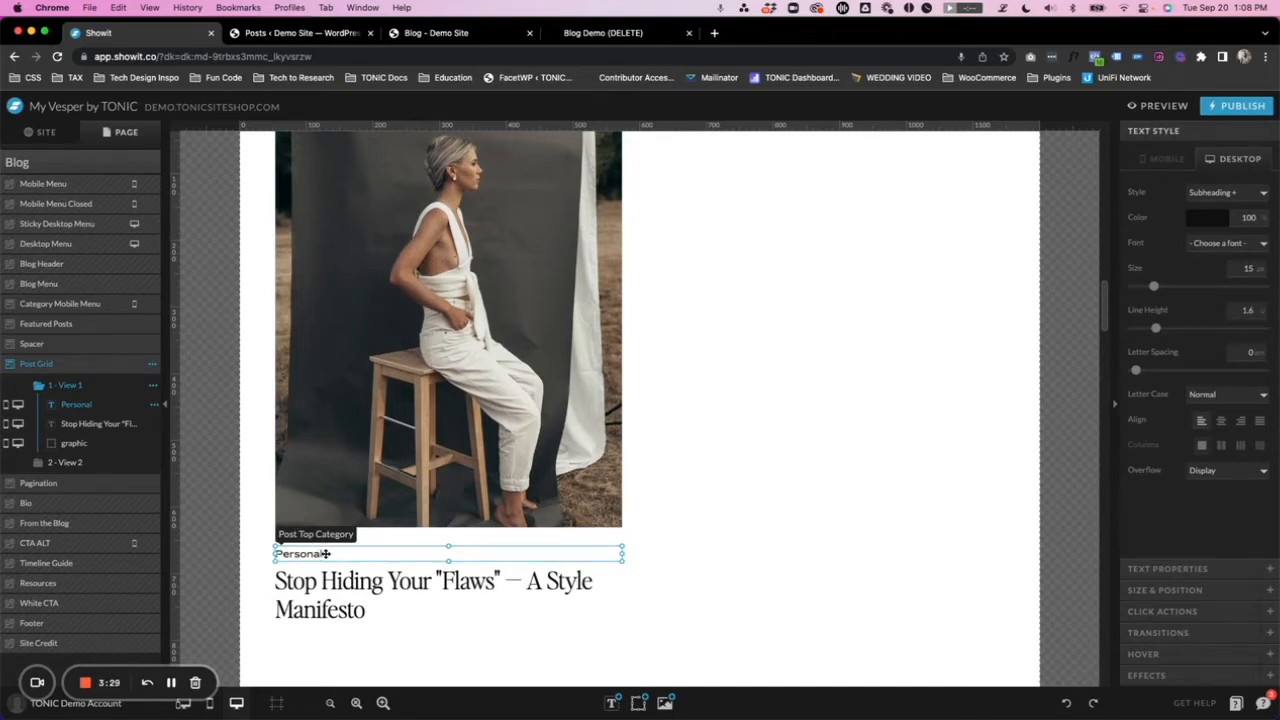
pyautogui.click(348, 584)
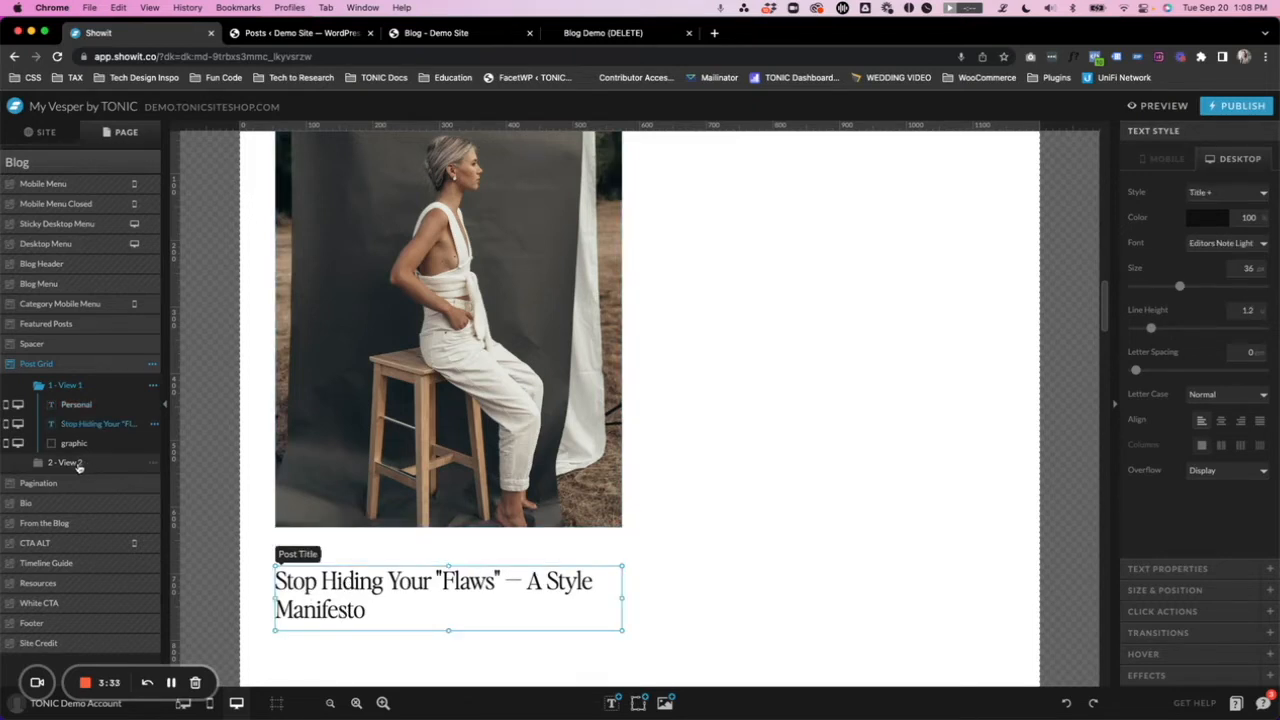
# - Inspect View 2 of the Post Grid canvas, including its image settings, category text and post title
pyautogui.click(66, 463)
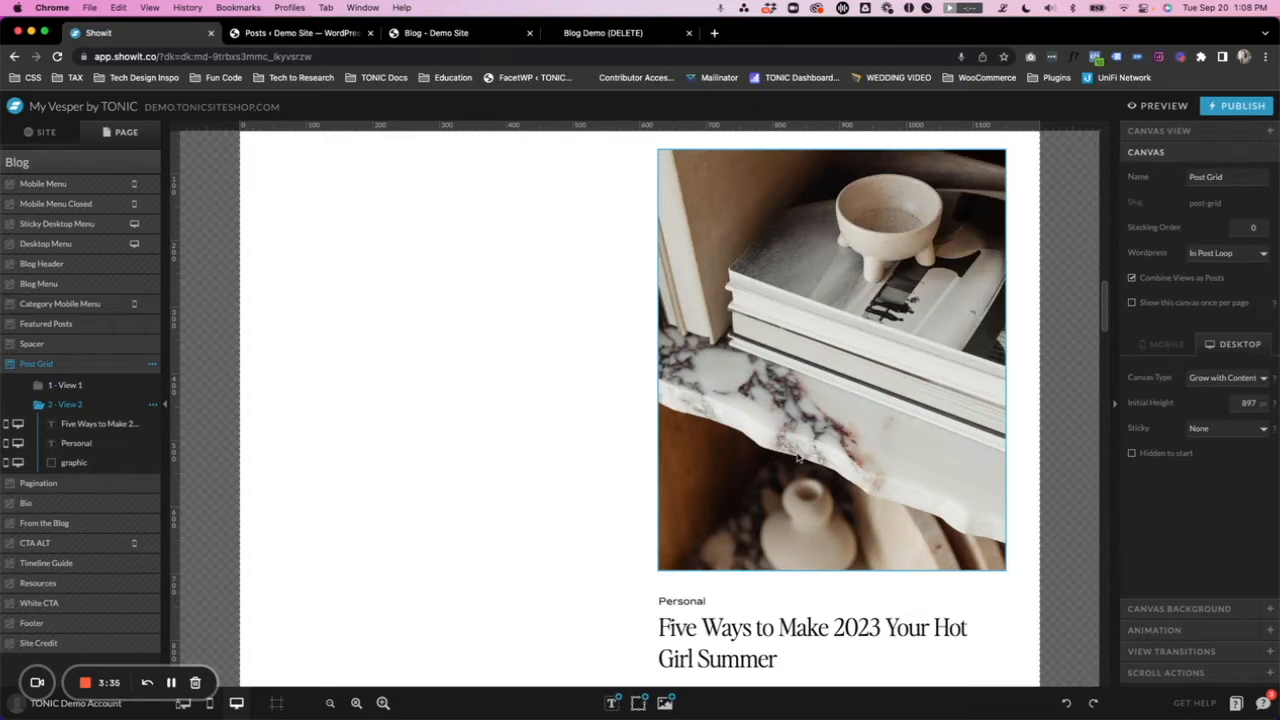
pyautogui.click(807, 369)
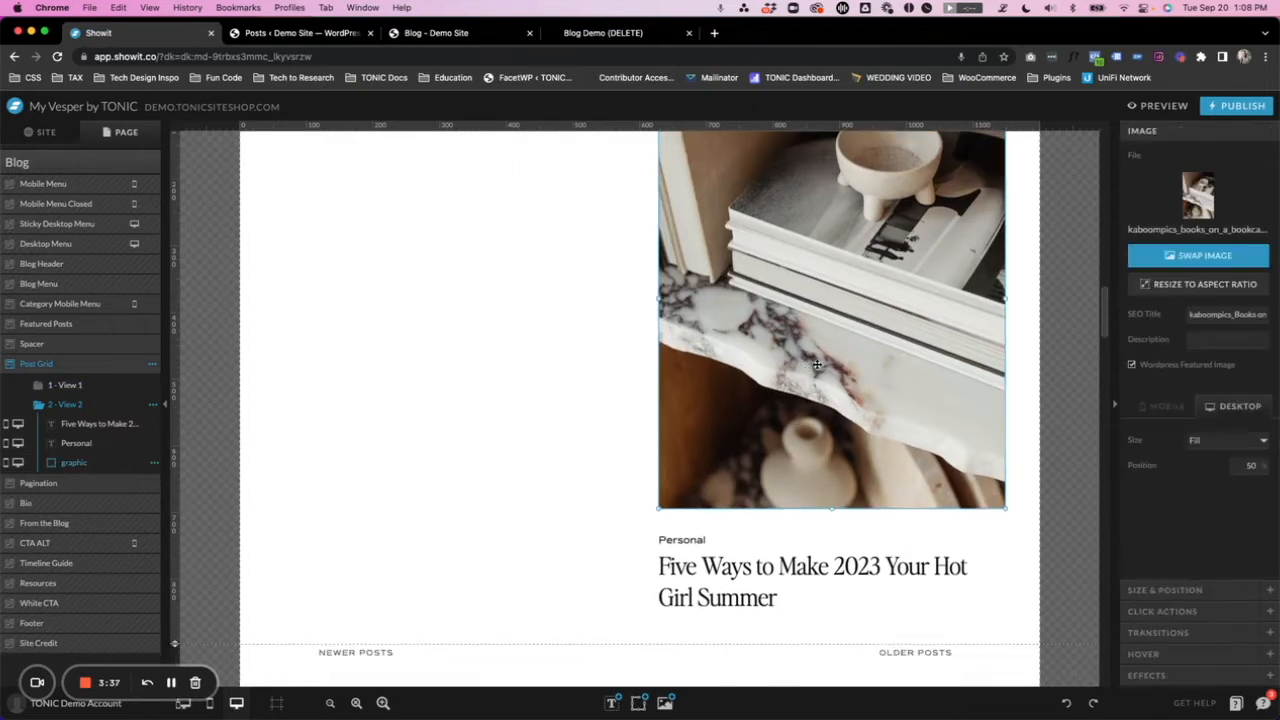
pyautogui.click(686, 540)
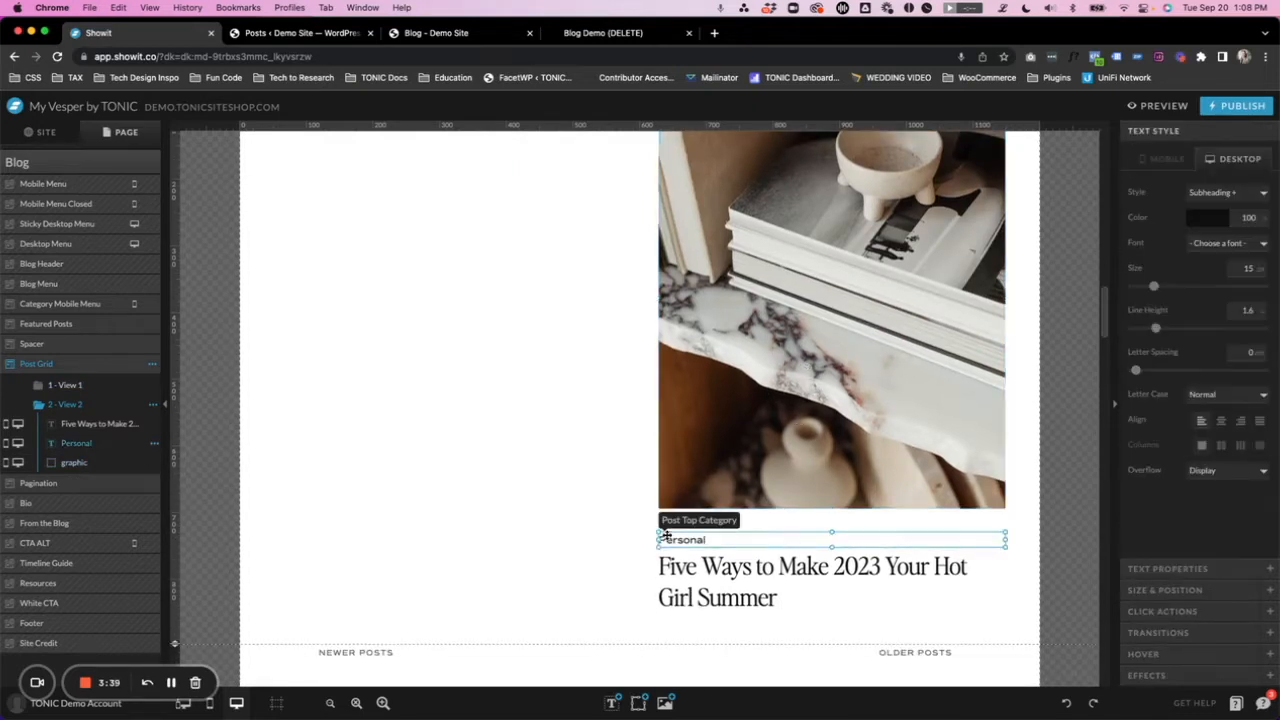
pyautogui.click(727, 583)
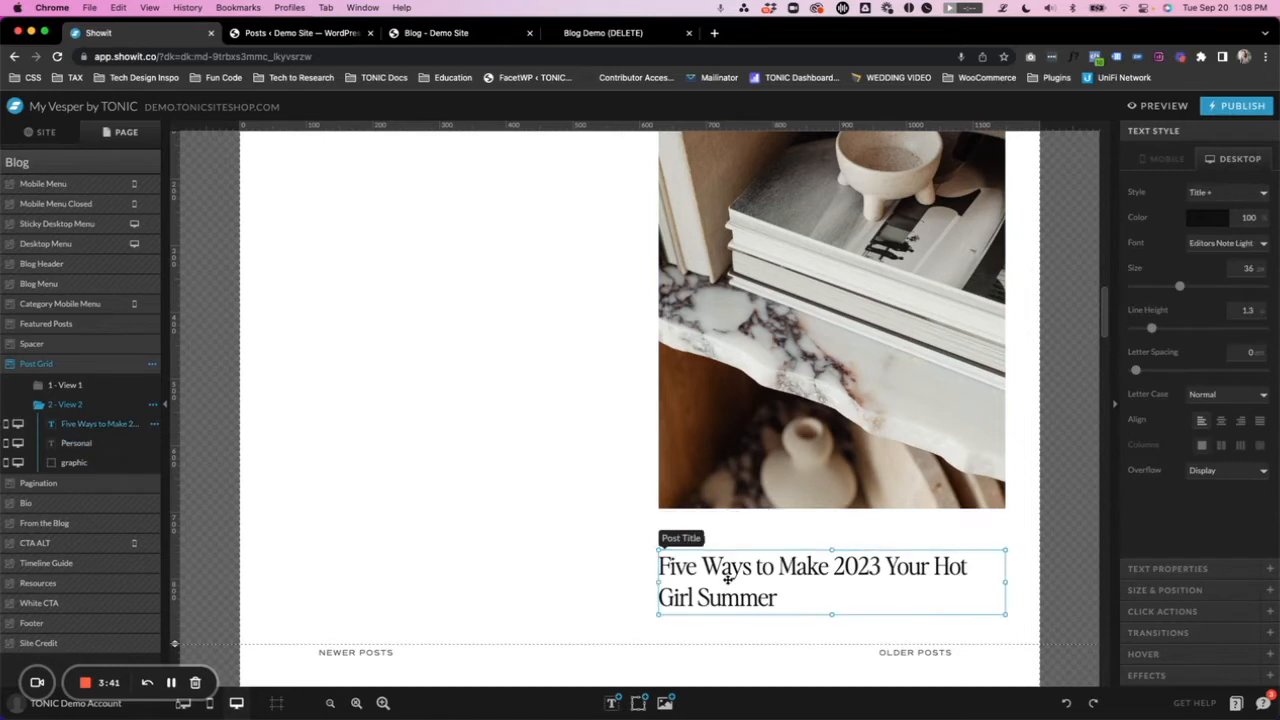
# - Publish the Showit site with the new Post Grid canvas on the Blog template
pyautogui.scroll(3, 616, 552)
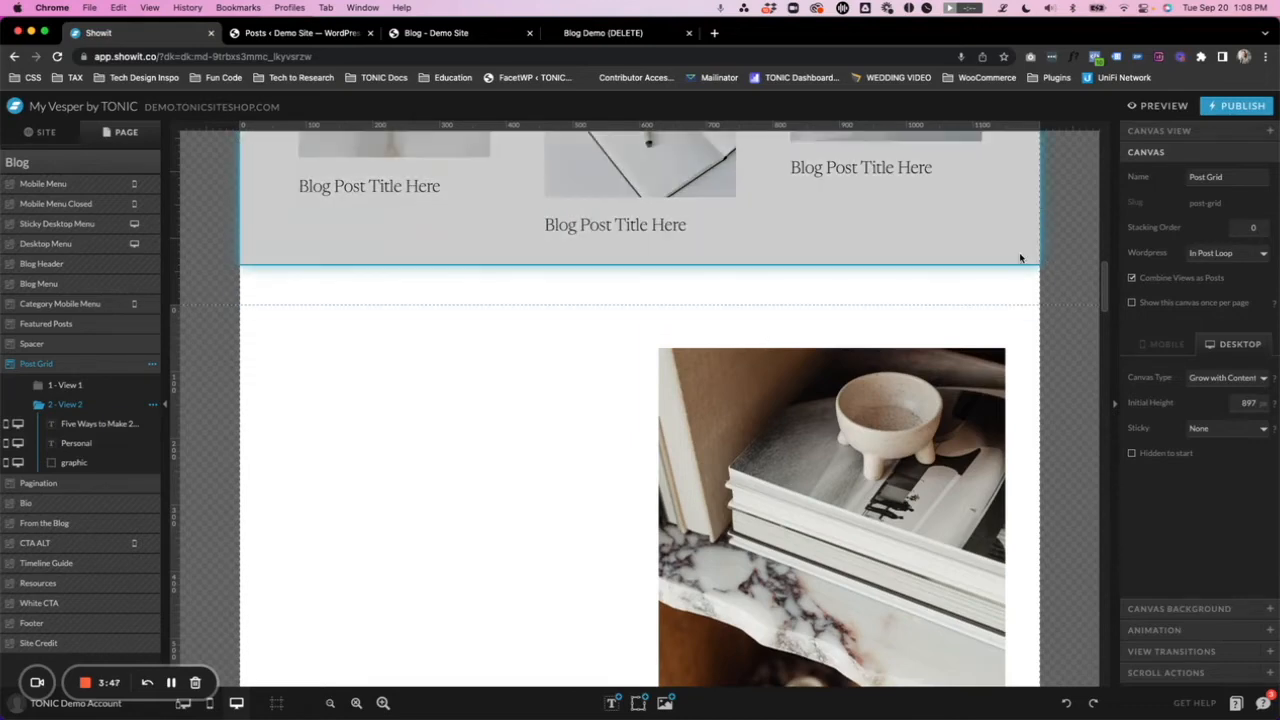
pyautogui.click(1240, 106)
pyautogui.click(775, 350)
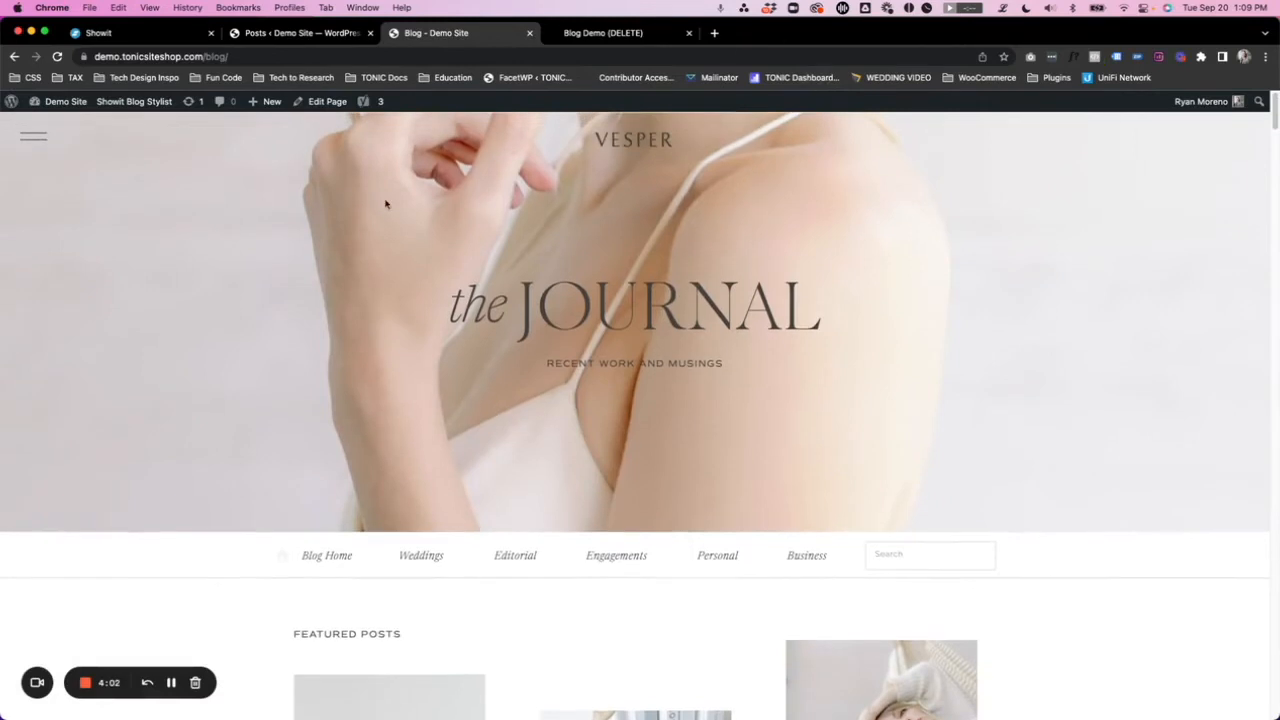
# - Review the old post layout on the demo site's live blog page before refreshing it
pyautogui.scroll(-10, 516, 286)
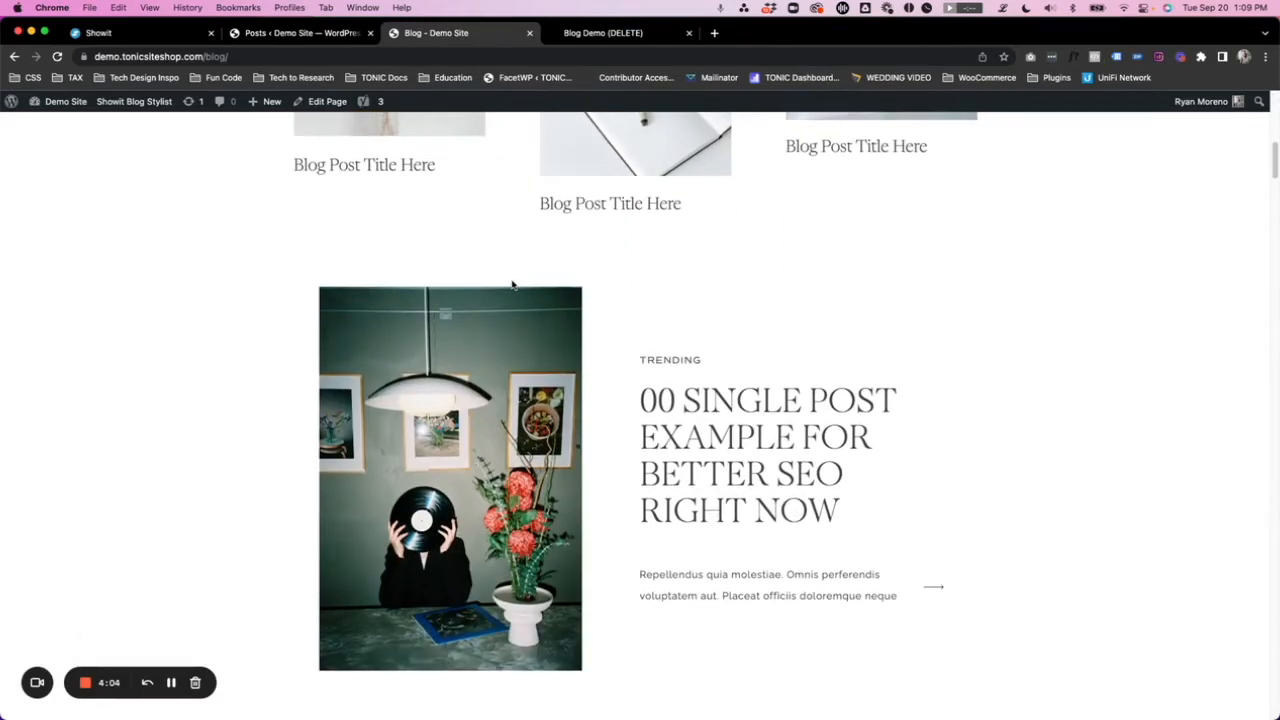
pyautogui.scroll(-1, 560, 285)
pyautogui.scroll(-8, 380, 365)
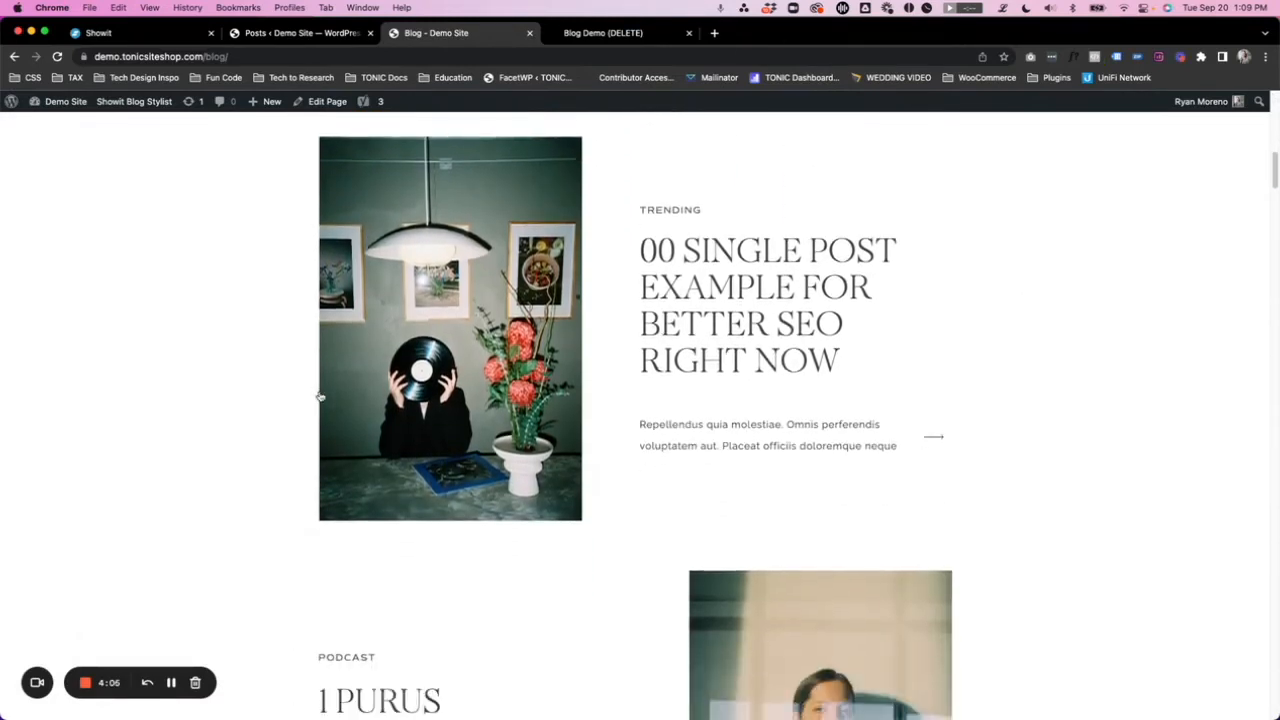
pyautogui.scroll(-2, 418, 447)
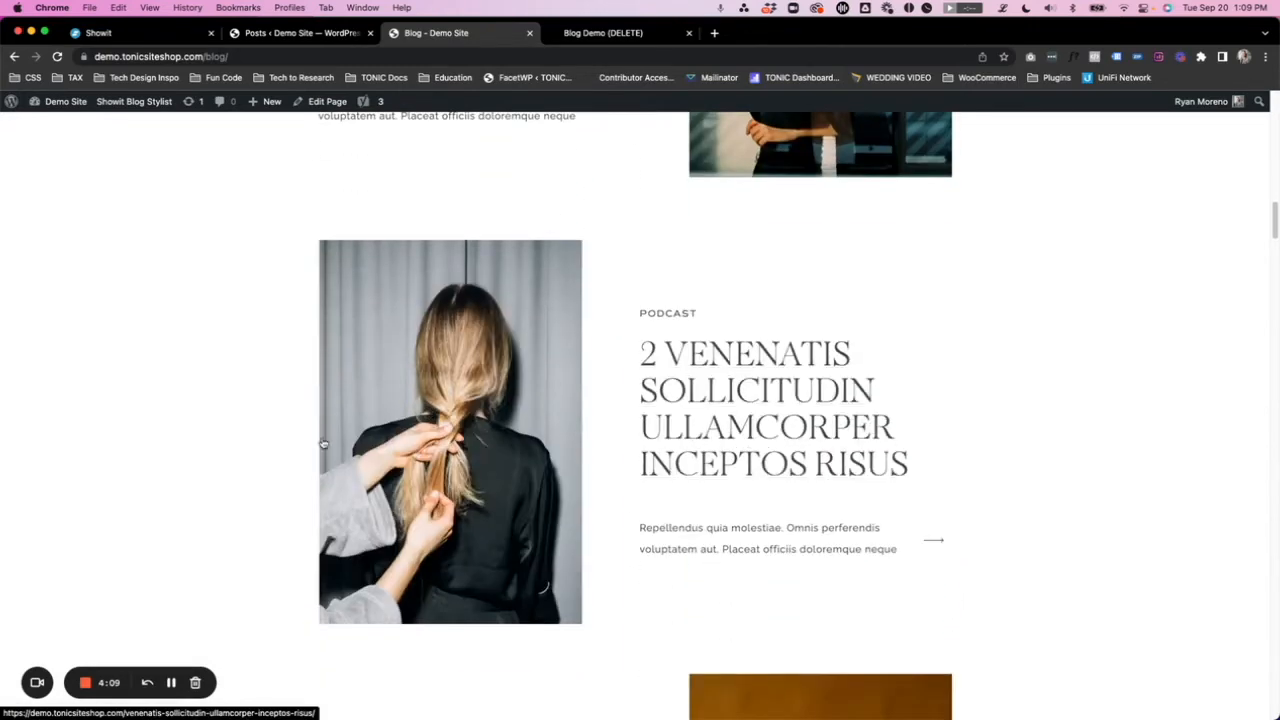
# - Reload the live blog page and examine the post grid below the featured posts
pyautogui.scroll(8, 608, 410)
pyautogui.scroll(10, 609, 410)
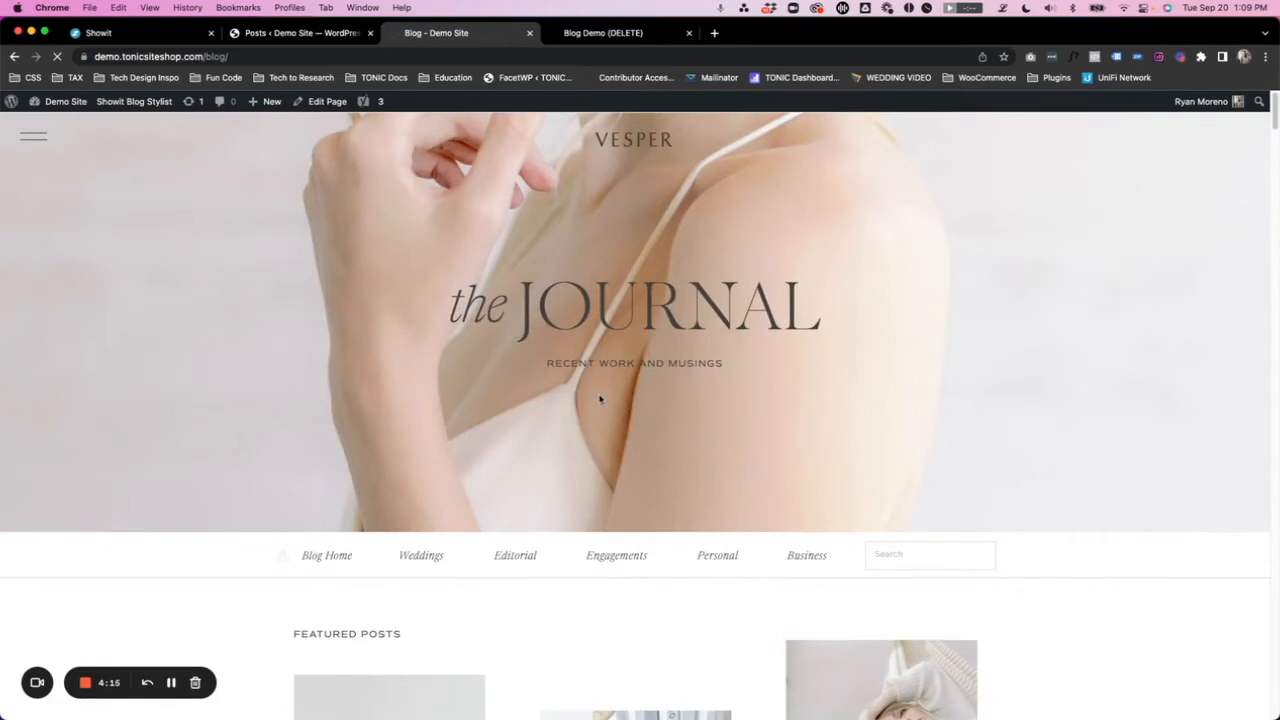
pyautogui.scroll(-10, 600, 400)
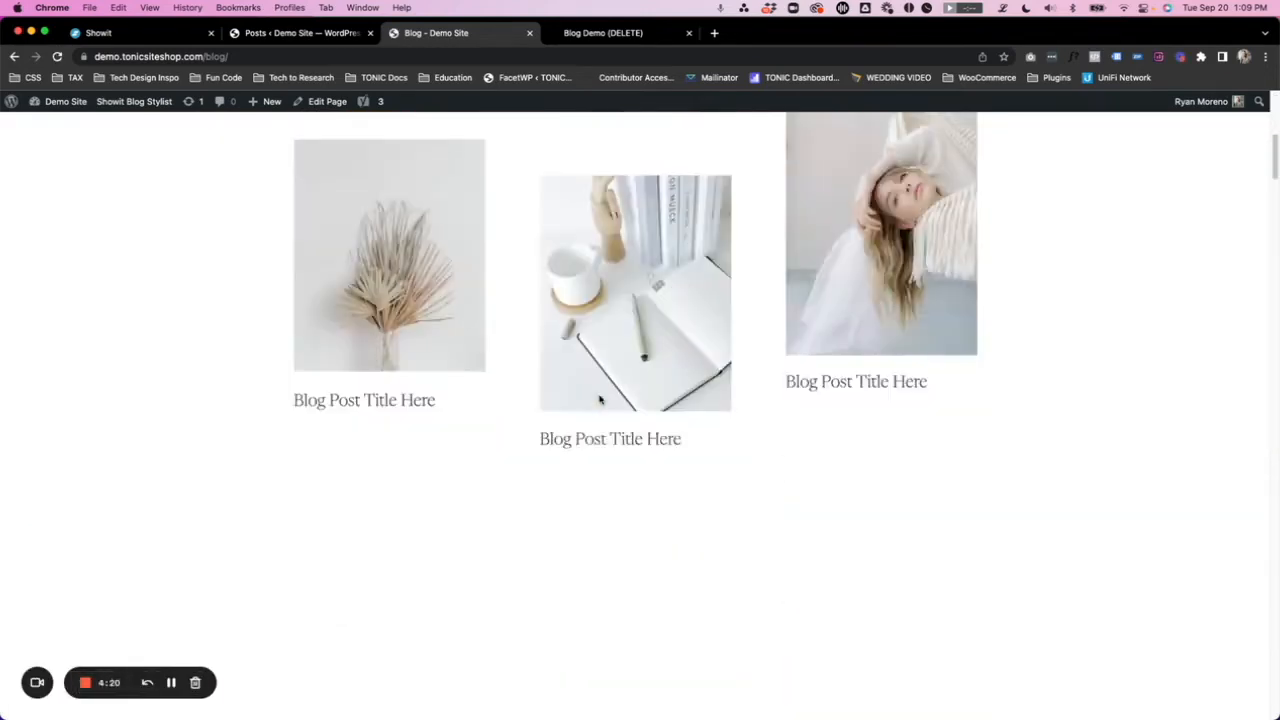
pyautogui.scroll(-4, 599, 398)
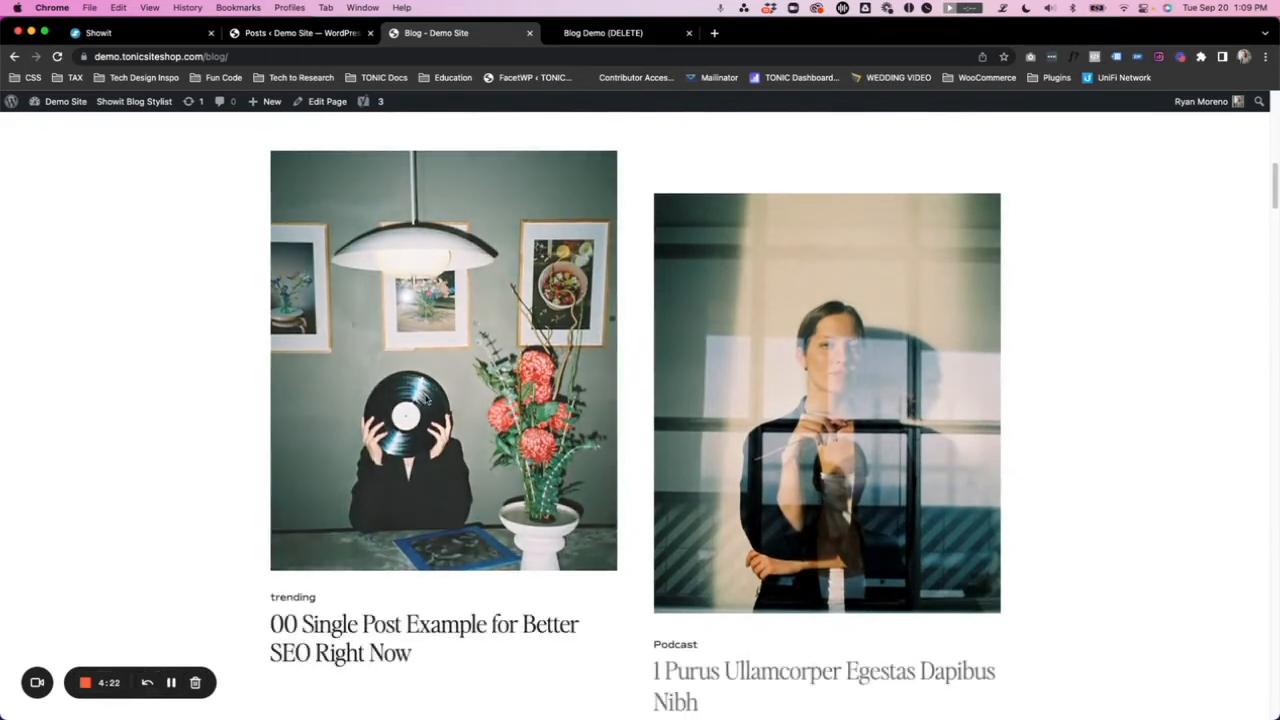
pyautogui.scroll(-2, 424, 400)
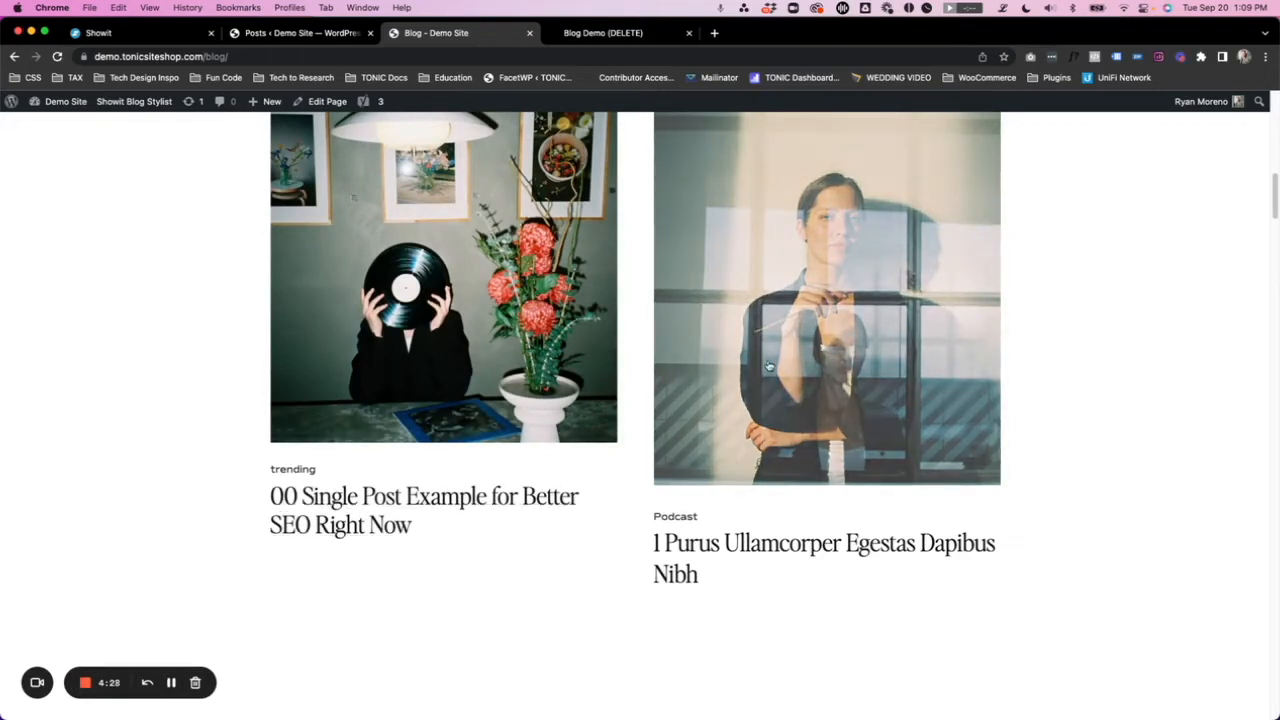
# - Examine the two-column post grid on the live blog page, from the first row through the last row and its Older Posts link
pyautogui.scroll(-7, 769, 366)
pyautogui.scroll(-3, 769, 366)
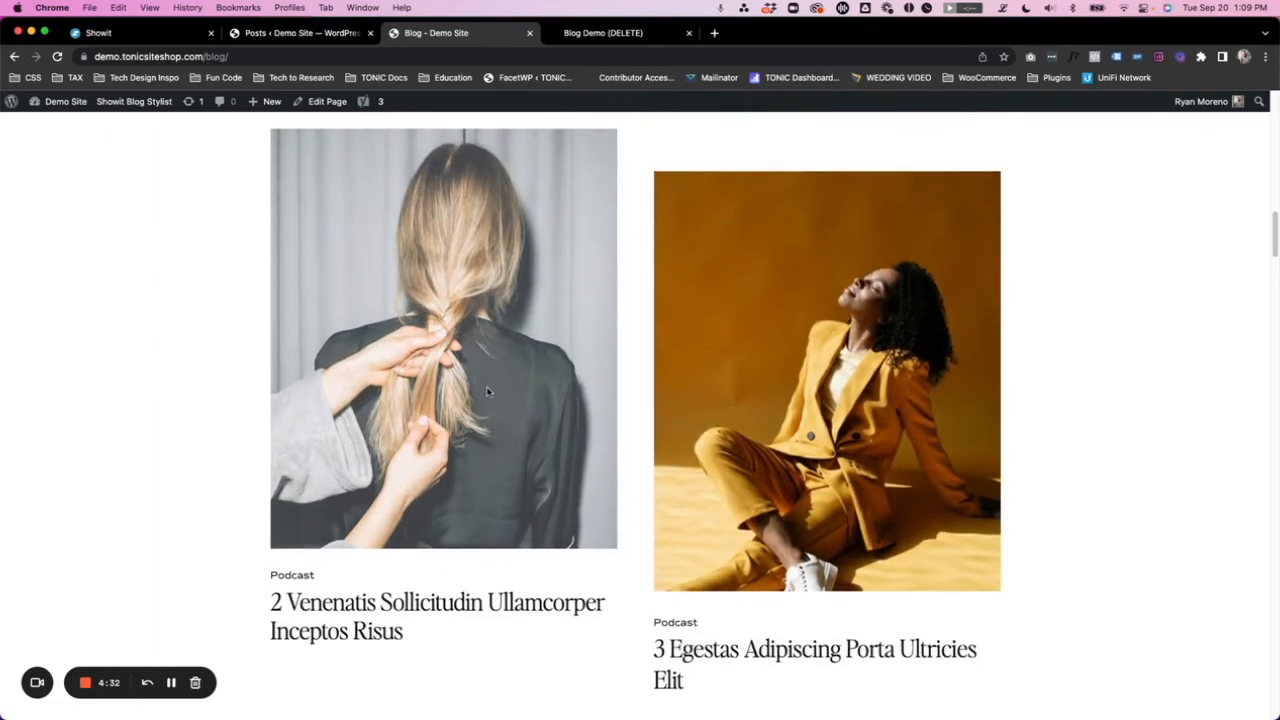
pyautogui.scroll(-10, 488, 392)
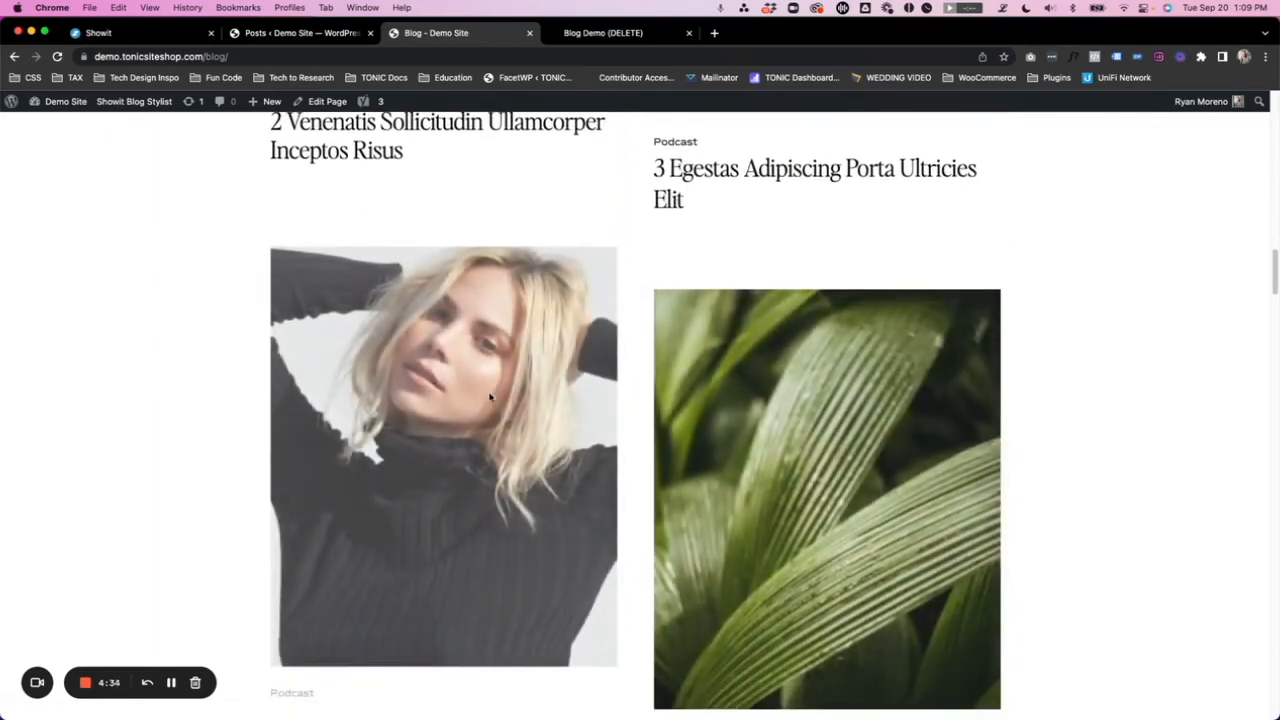
pyautogui.scroll(-4, 490, 397)
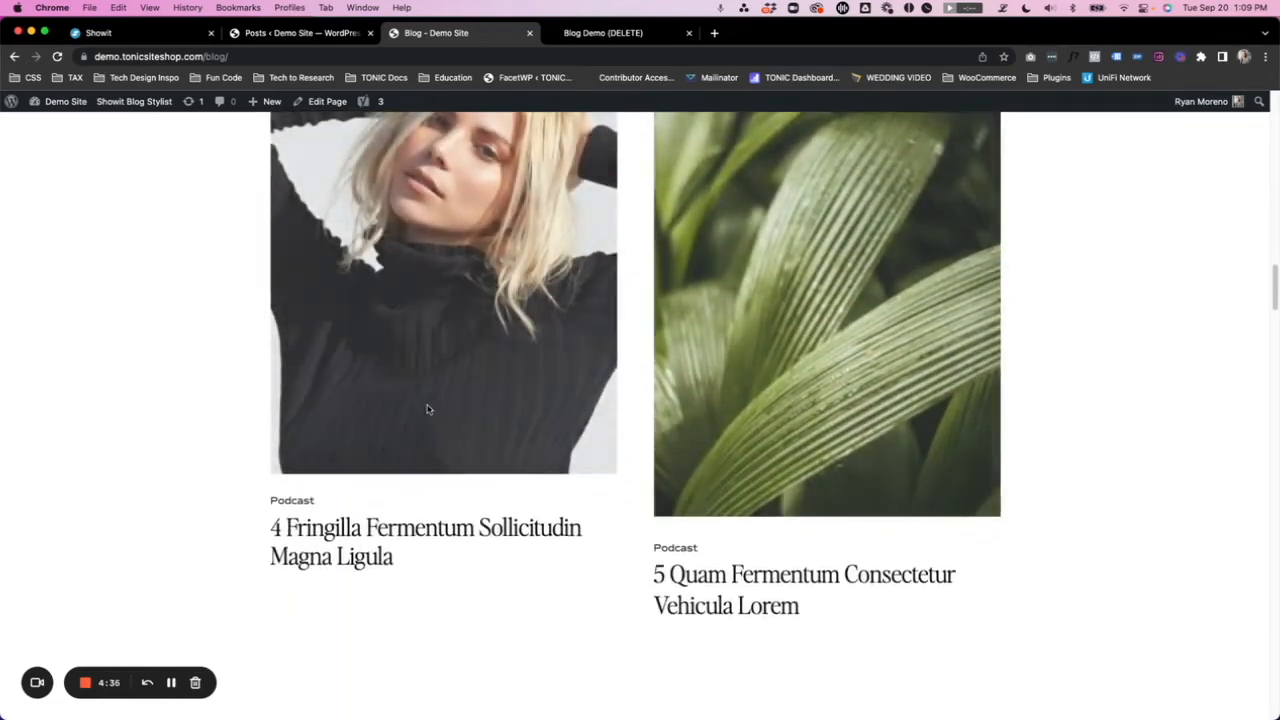
pyautogui.scroll(-12, 430, 409)
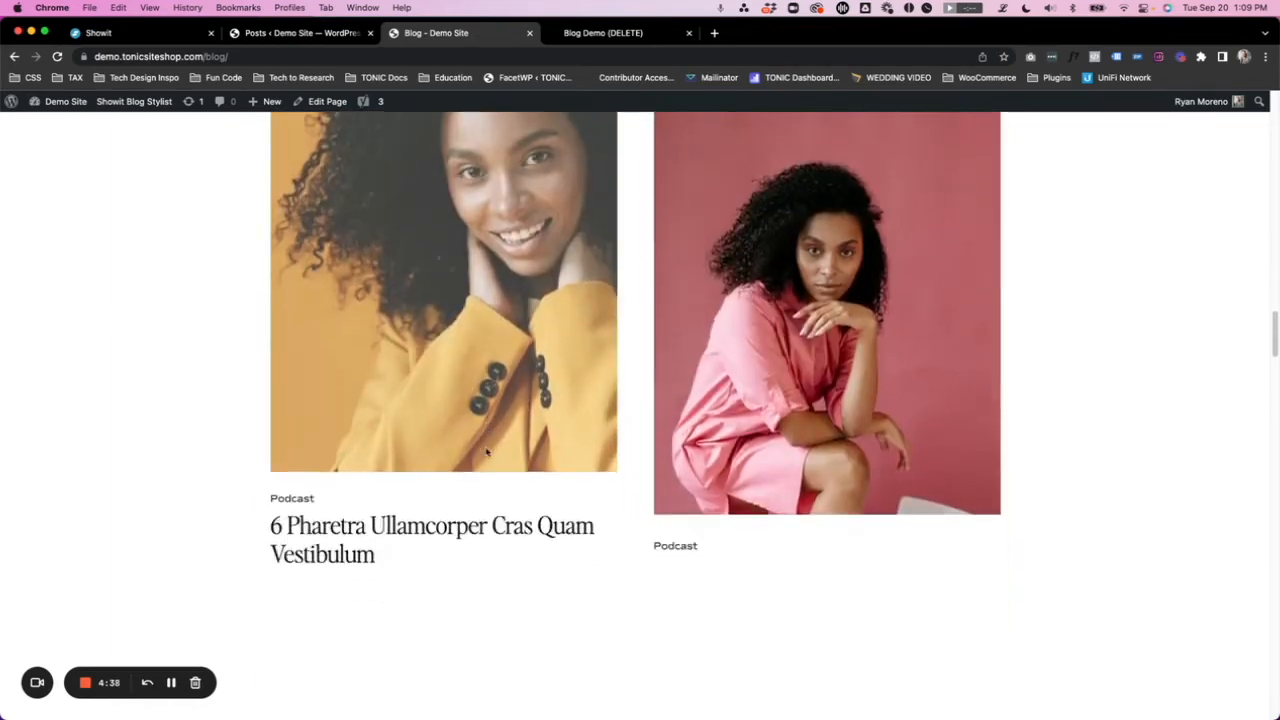
pyautogui.scroll(-12, 488, 452)
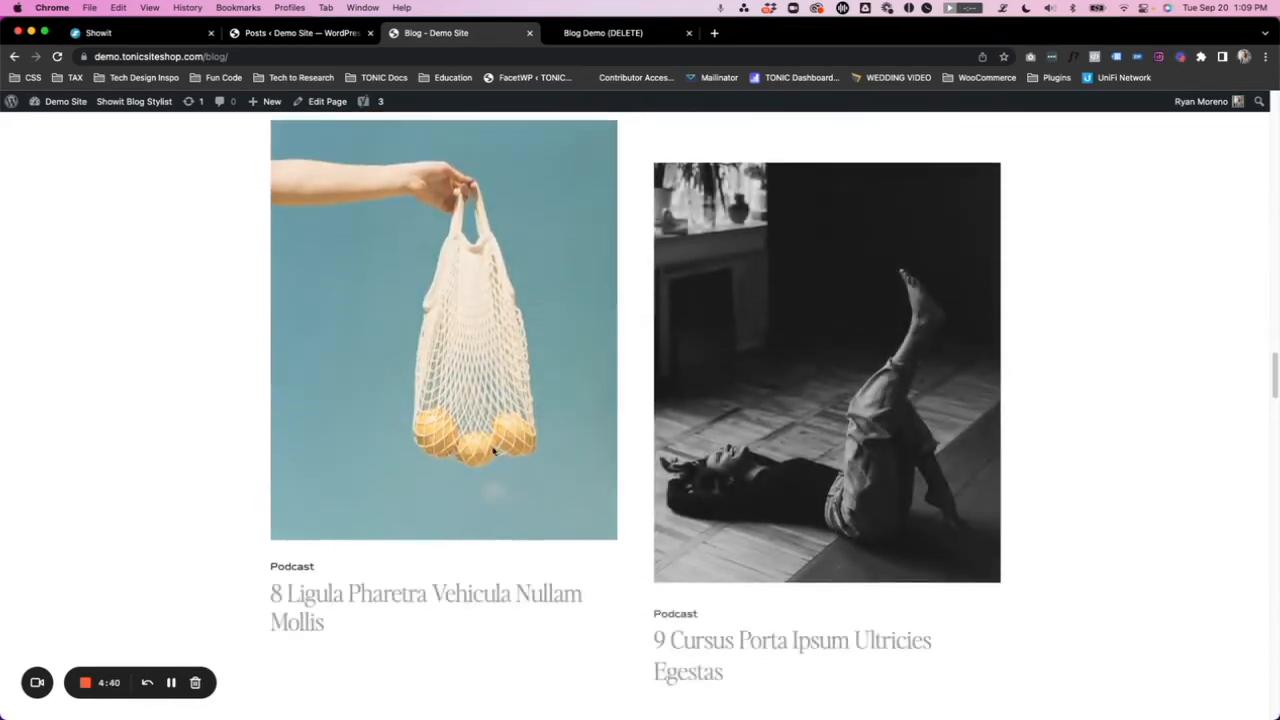
pyautogui.scroll(-10, 490, 450)
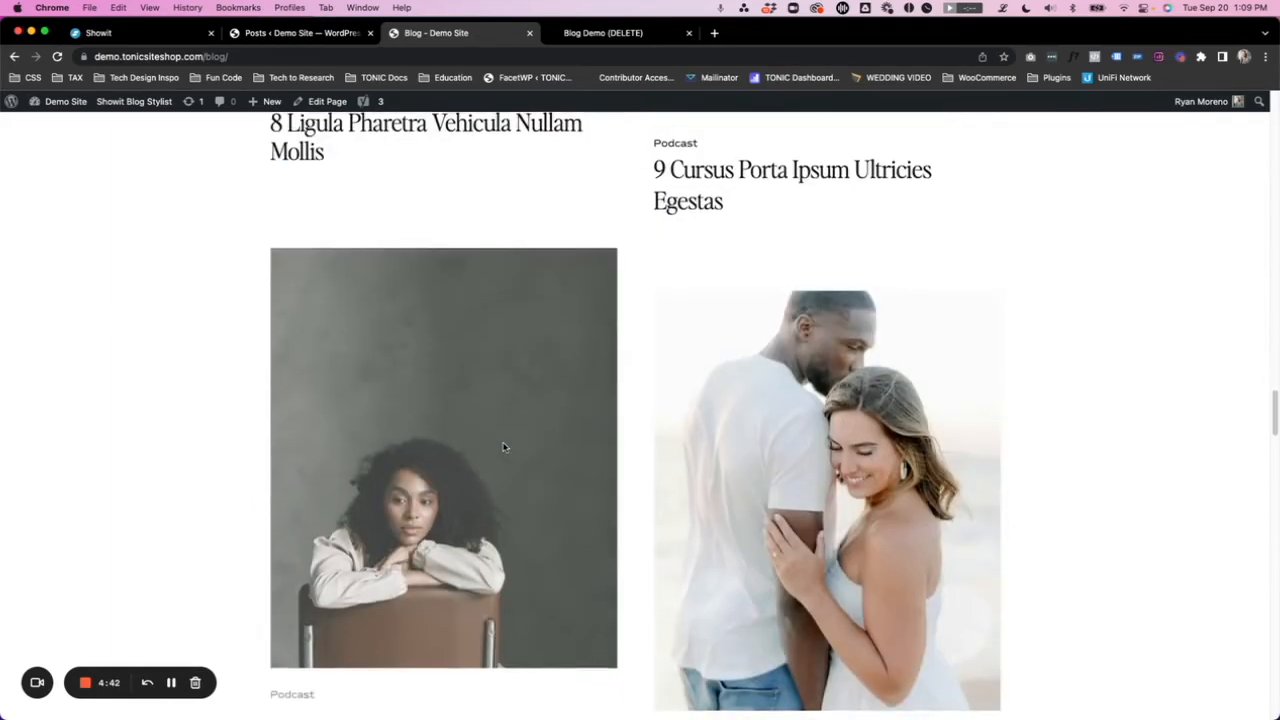
pyautogui.scroll(-7, 504, 447)
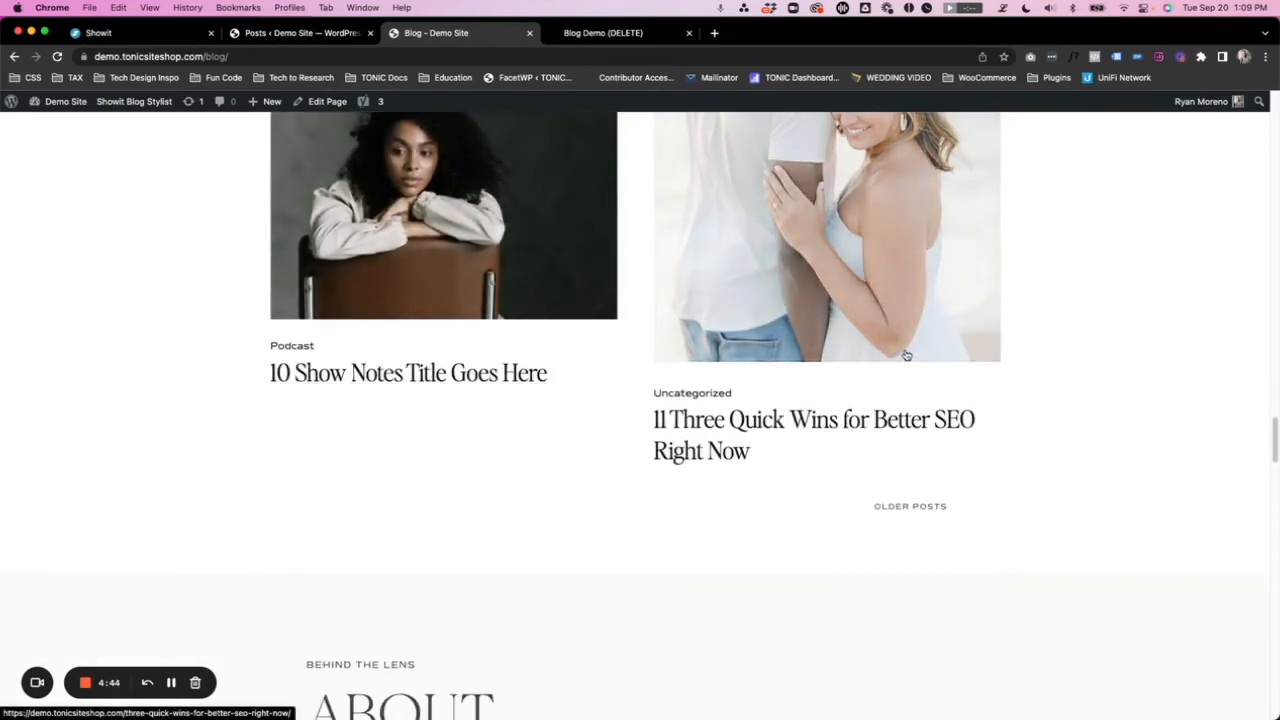
pyautogui.scroll(-2, 906, 355)
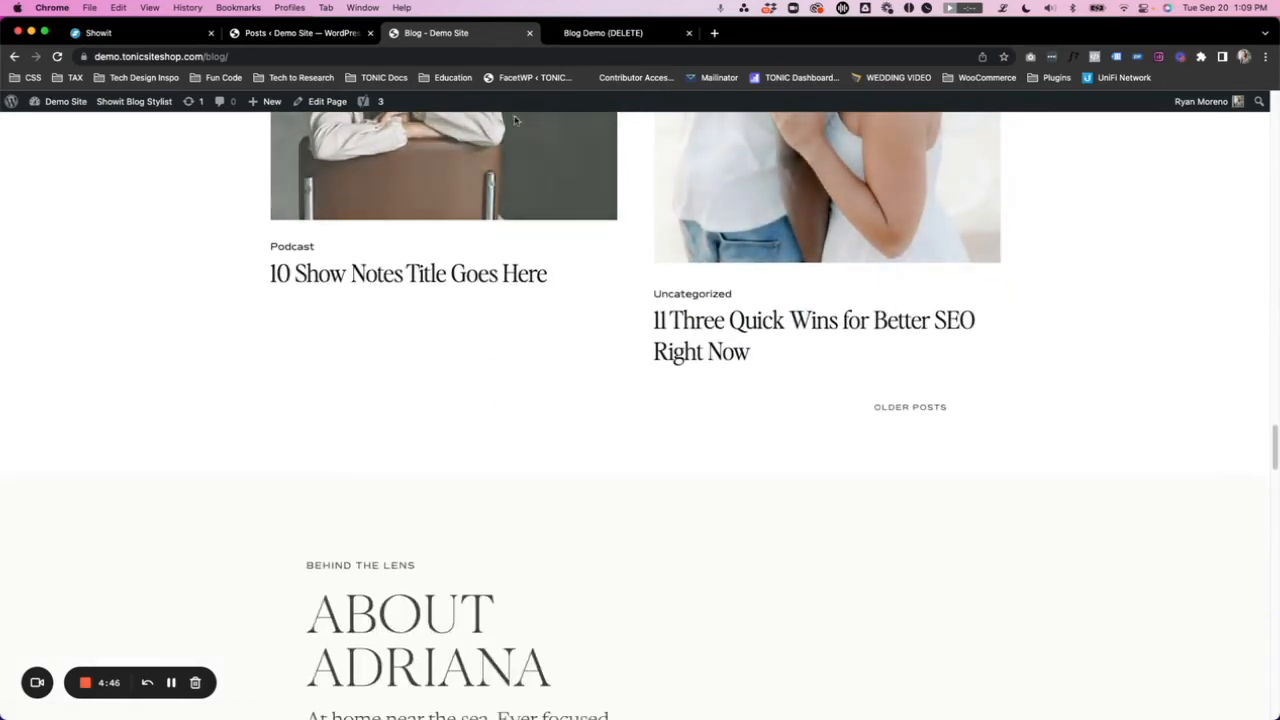
pyautogui.scroll(7, 597, 277)
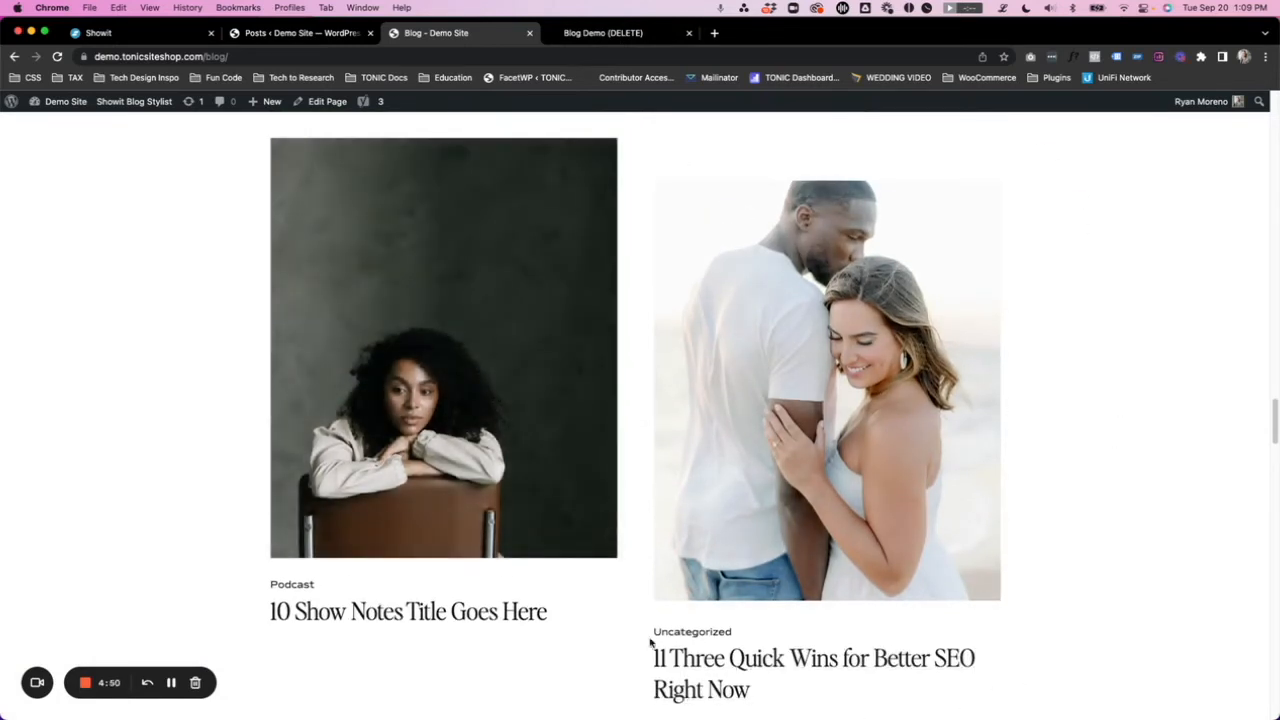
pyautogui.scroll(-2, 764, 270)
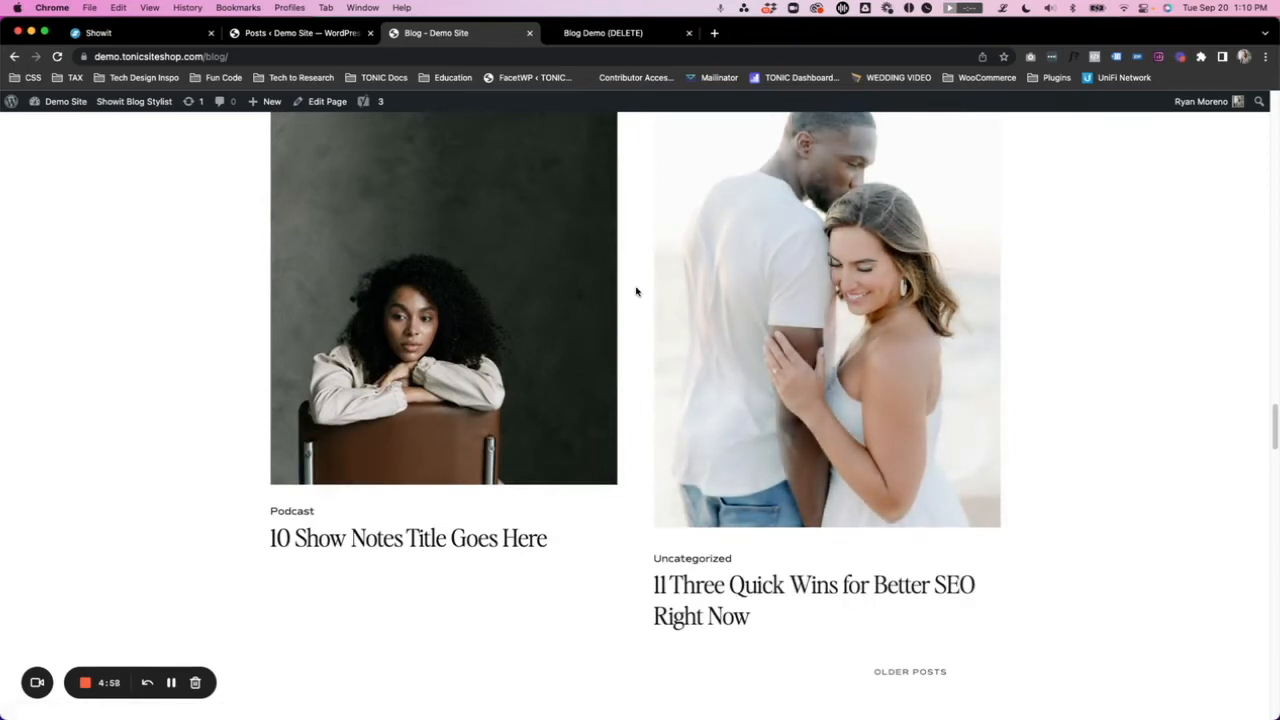
pyautogui.scroll(1, 636, 291)
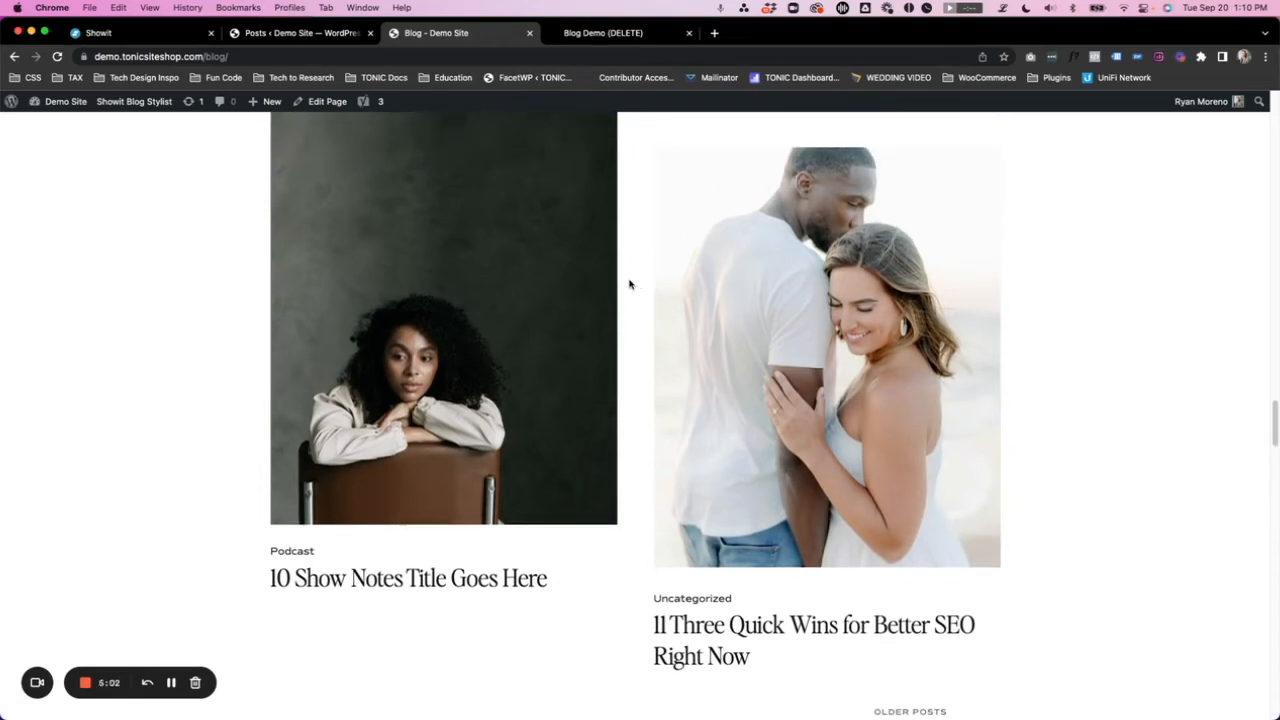
# - Switch to the demo site's WordPress admin and open its Dashboard home page
pyautogui.click(292, 33)
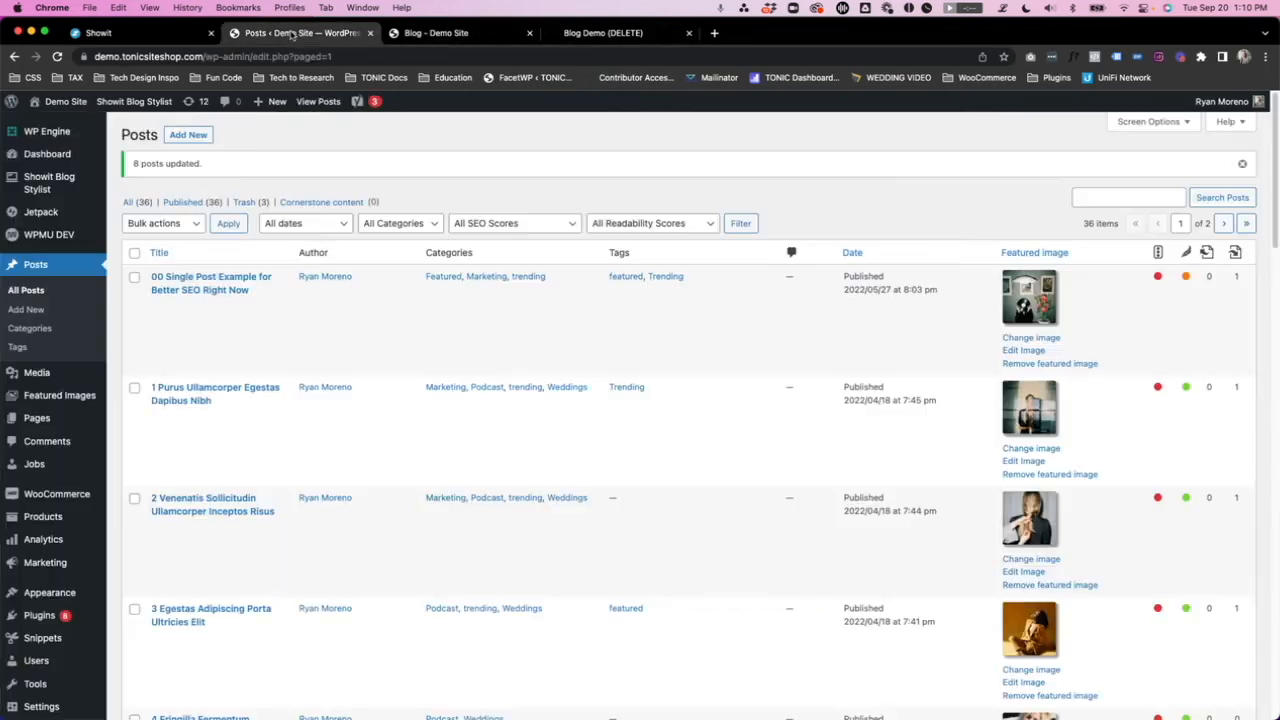
pyautogui.click(54, 159)
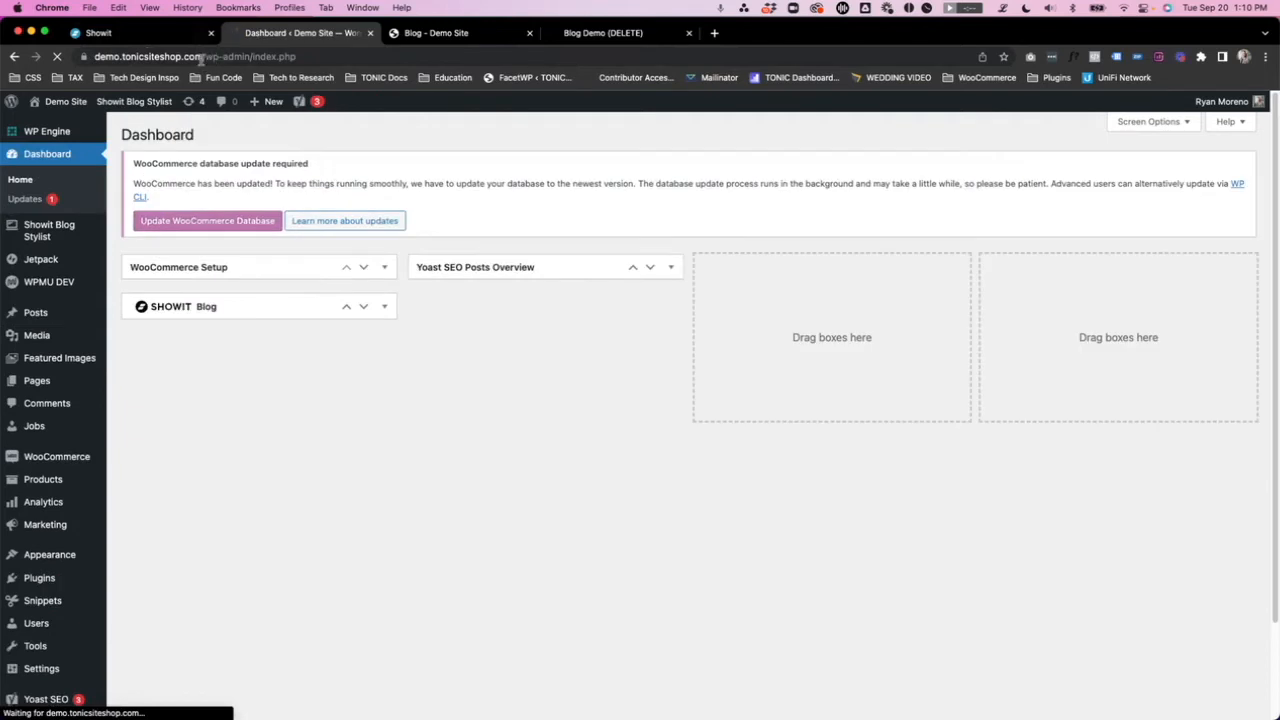
pyautogui.moveTo(204, 57); pyautogui.dragTo(245, 57)
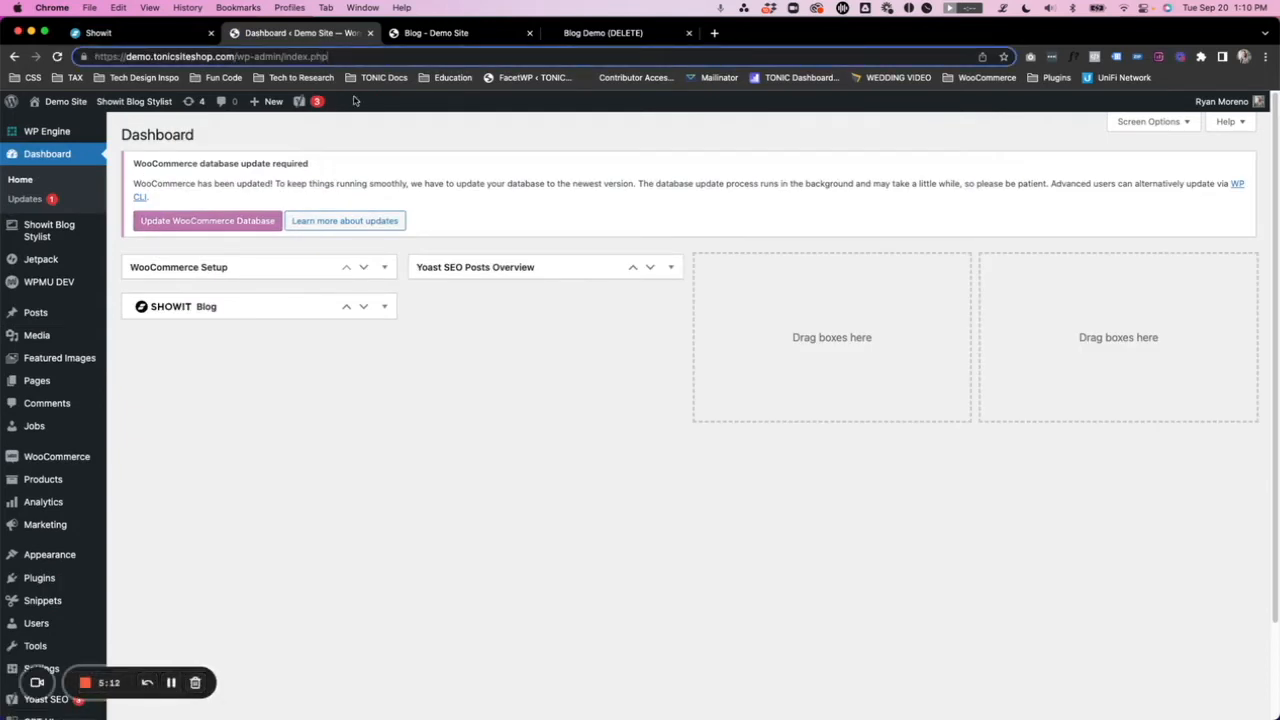
pyautogui.click(230, 439)
pyautogui.moveTo(47, 315)
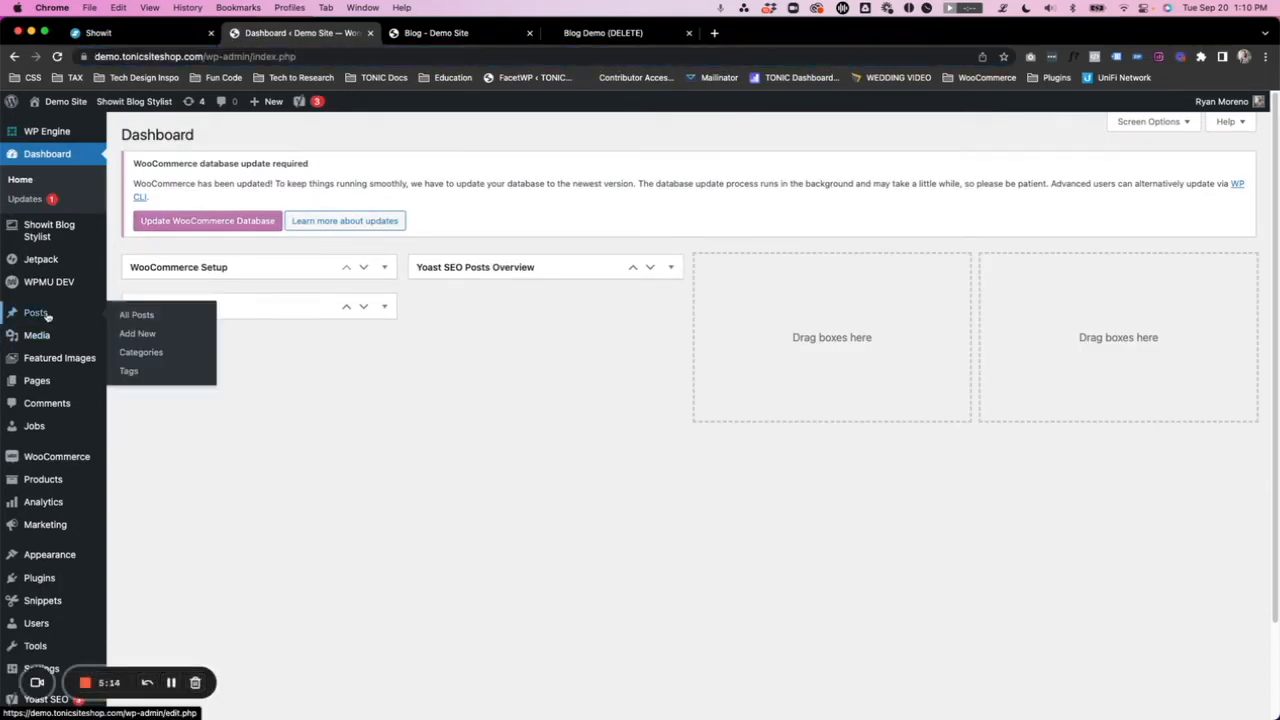
# - In the WordPress Reading Settings, set blog pages to show at most 11 posts and save the changes
pyautogui.scroll(-3, 55, 480)
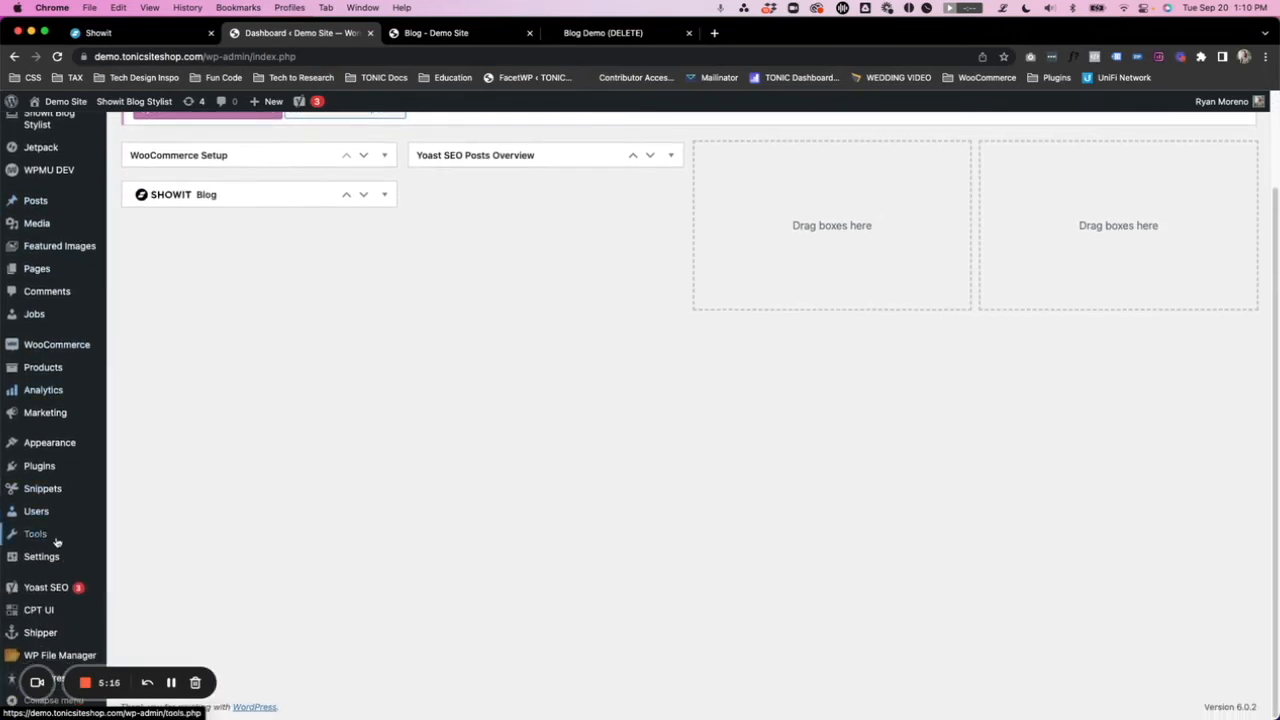
pyautogui.moveTo(47, 558)
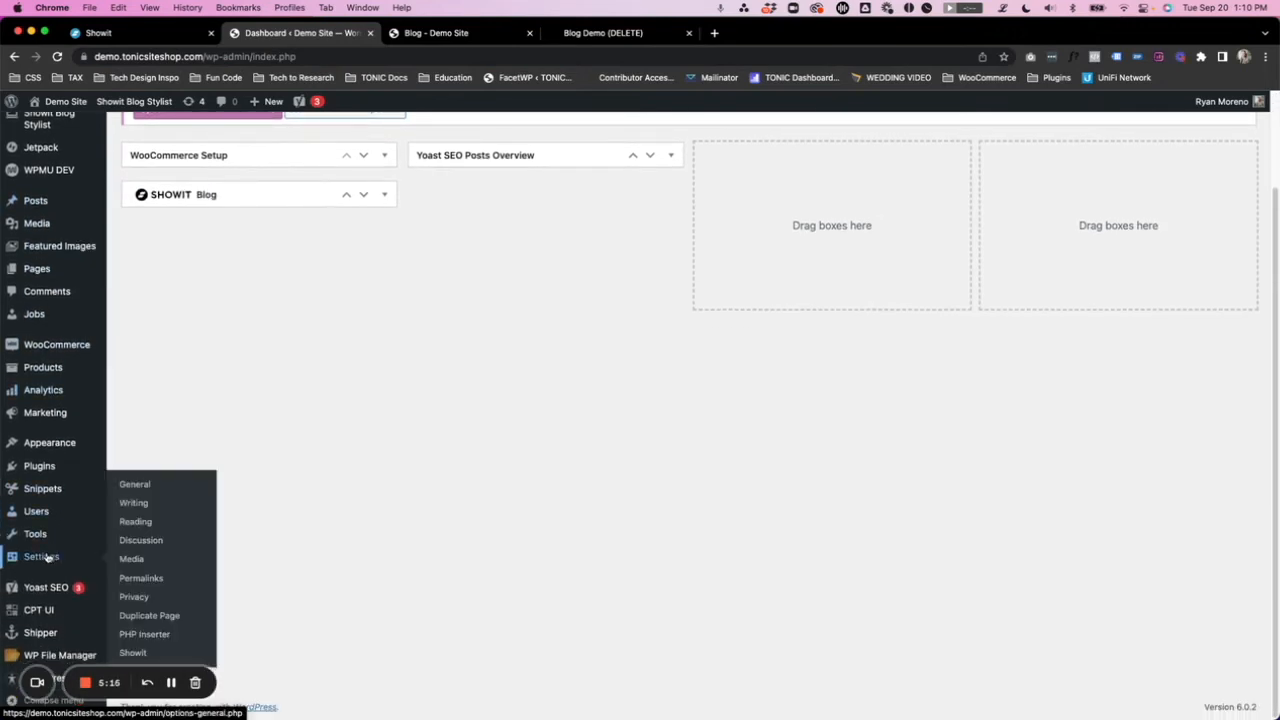
pyautogui.click(137, 523)
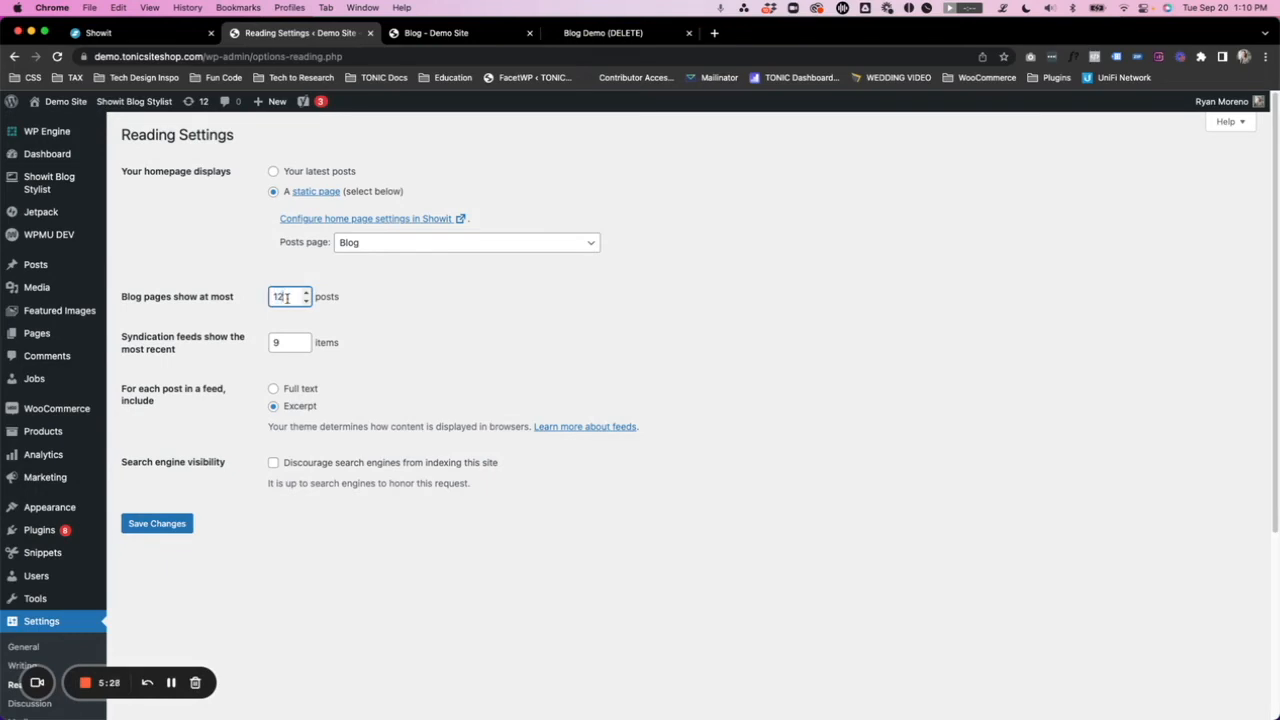
pyautogui.click(180, 525)
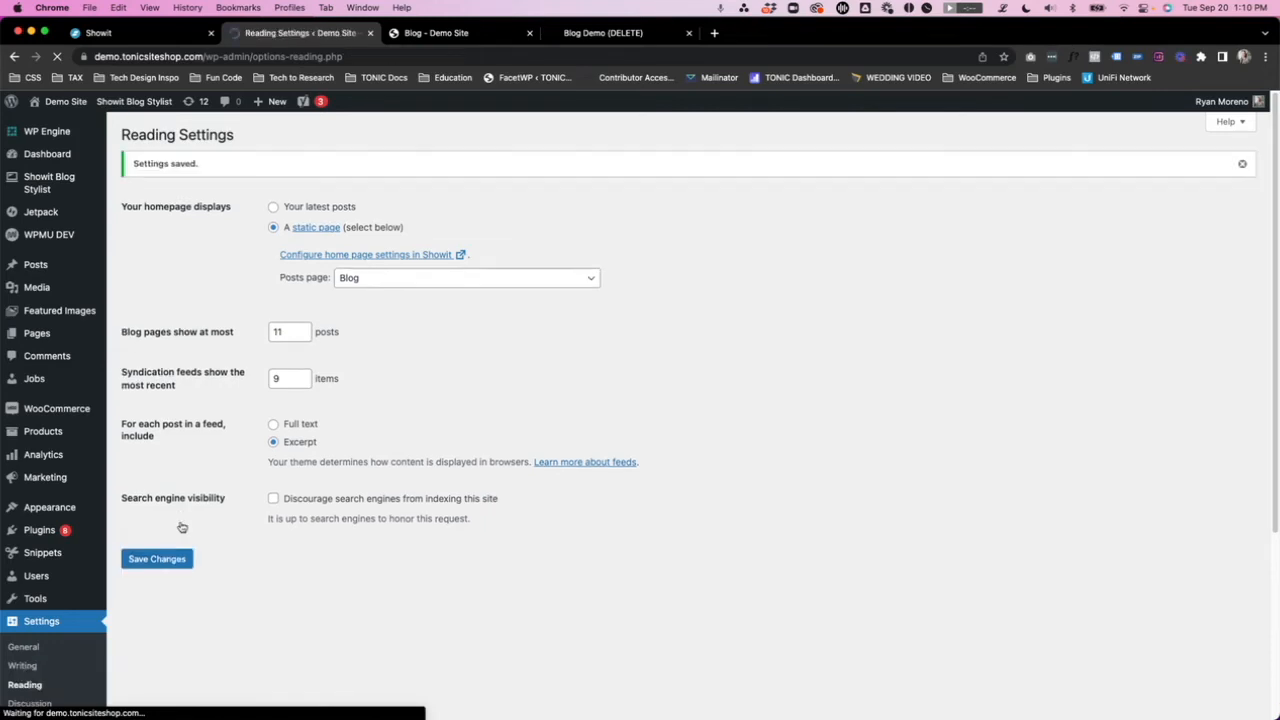
# - Reload the live blog page and check the last row of the post grid
pyautogui.click(462, 33)
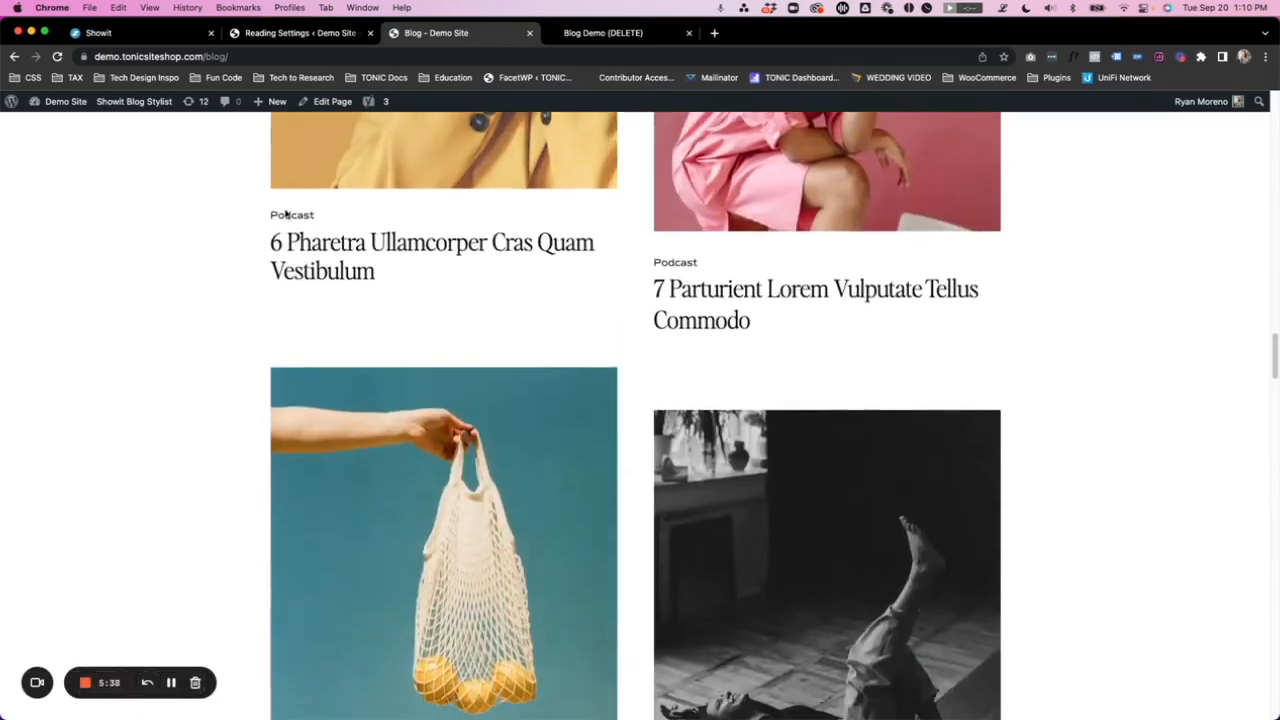
pyautogui.scroll(-10, 285, 214)
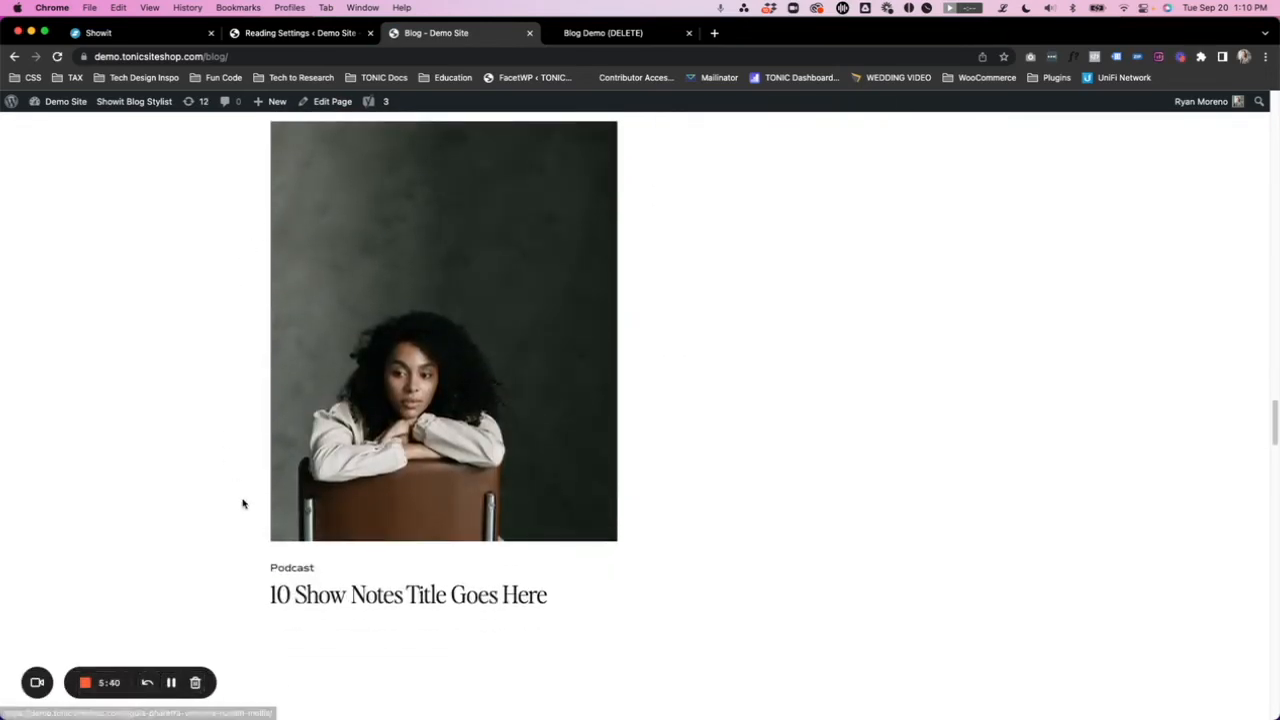
pyautogui.scroll(-1, 344, 334)
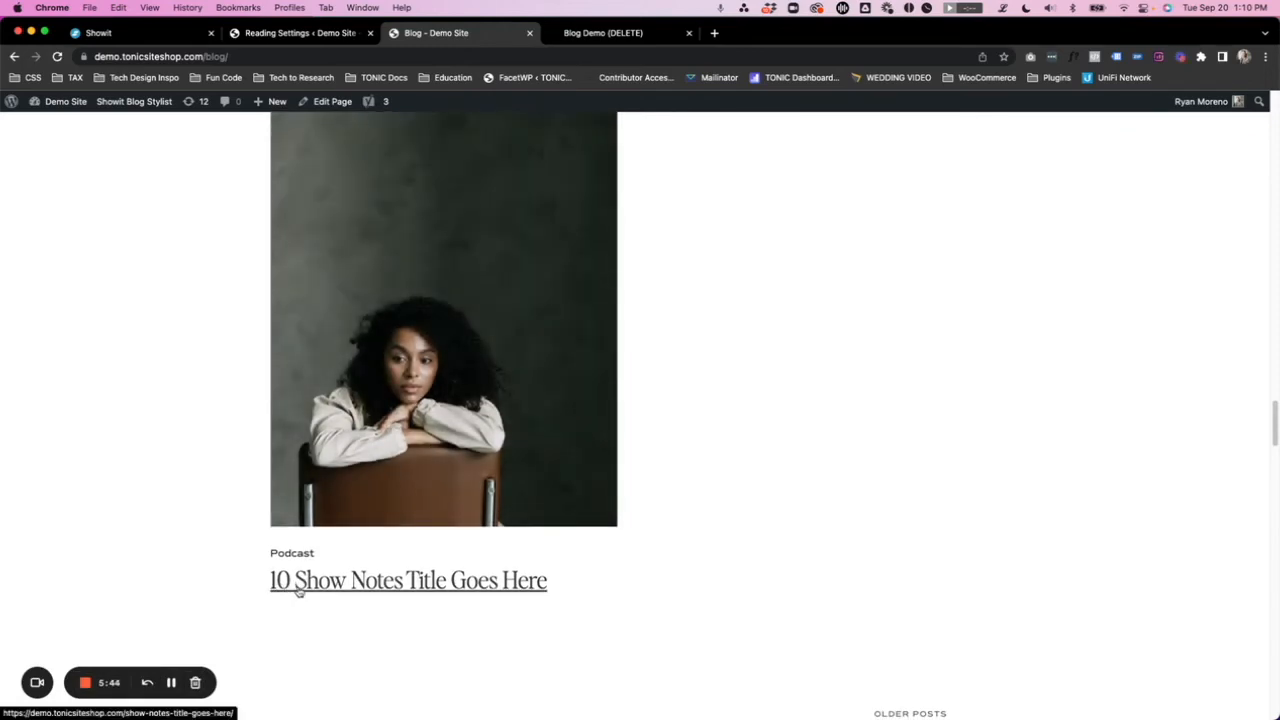
# - Review how posts alternate between the two grid columns, from the first row to the last and back
pyautogui.scroll(20, 310, 560)
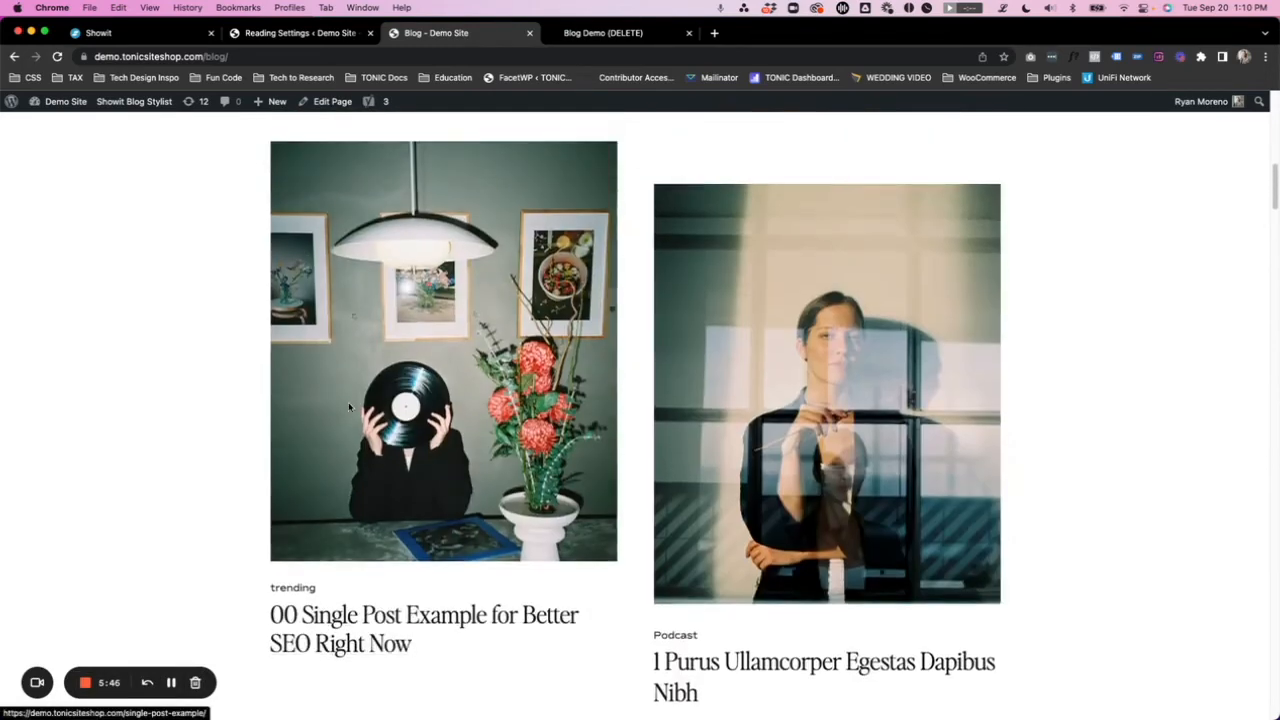
pyautogui.scroll(-2, 320, 480)
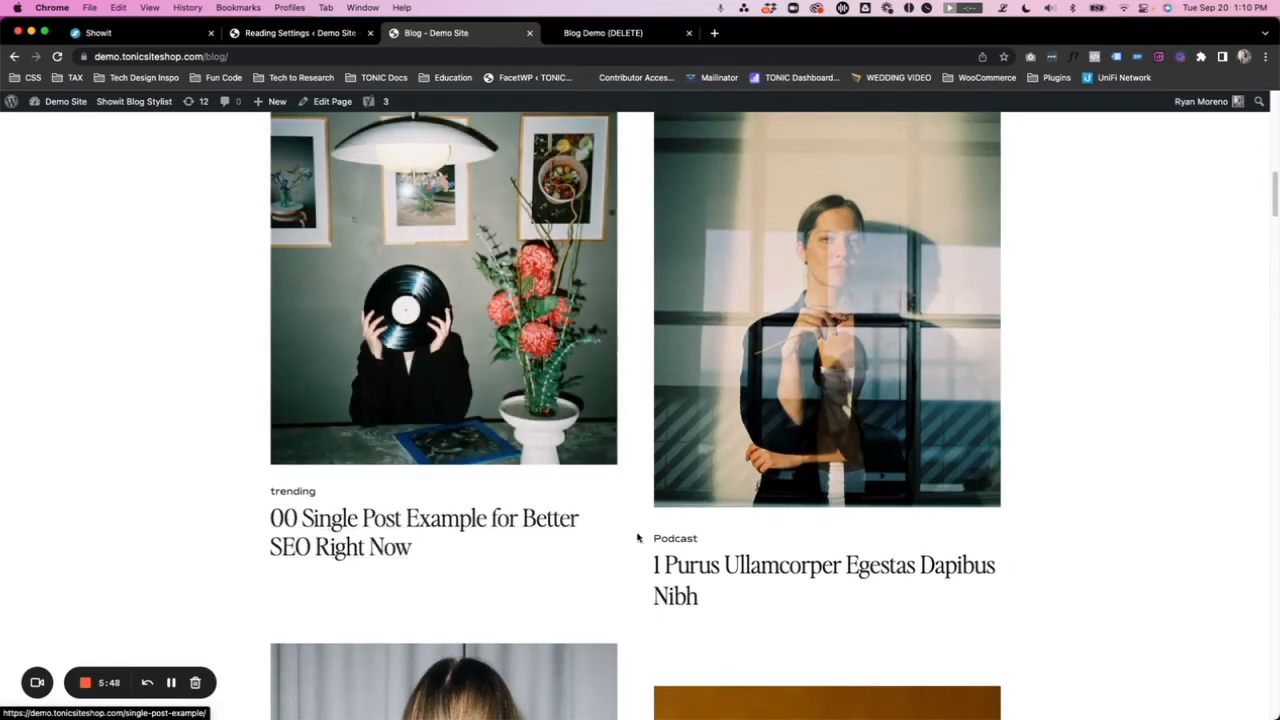
pyautogui.scroll(-2, 584, 537)
pyautogui.scroll(-8, 637, 480)
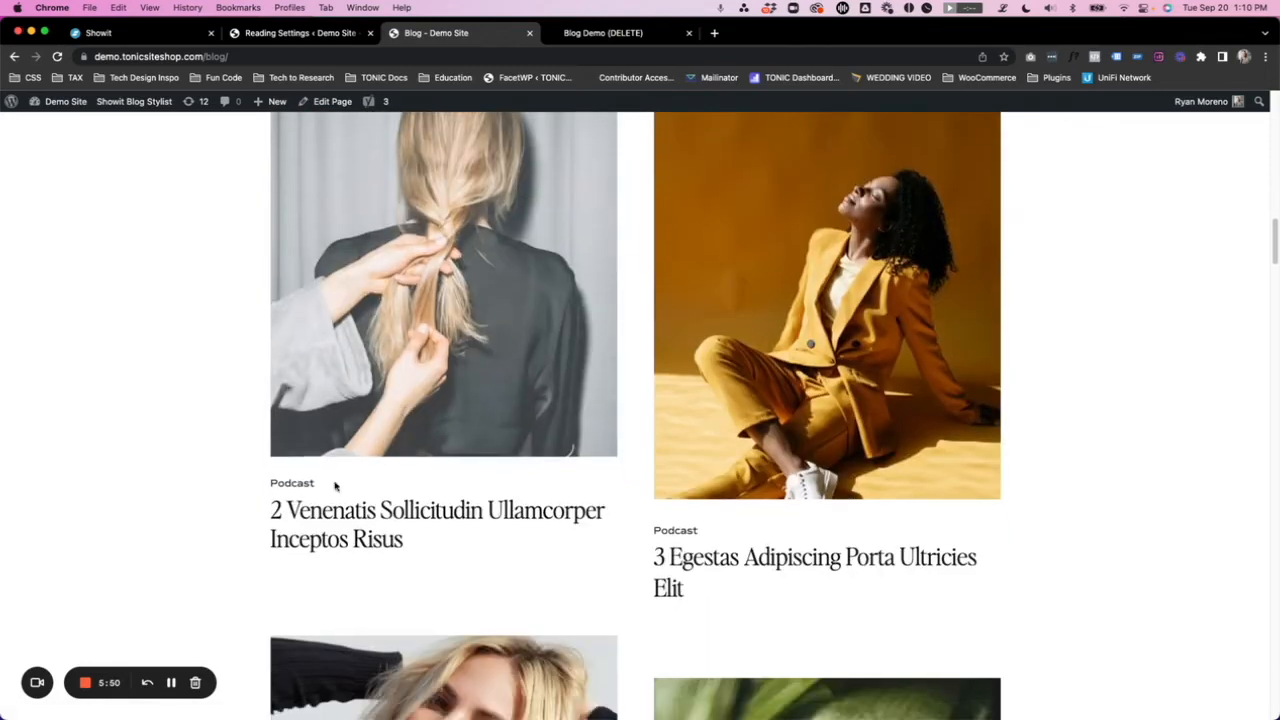
pyautogui.scroll(-16, 430, 525)
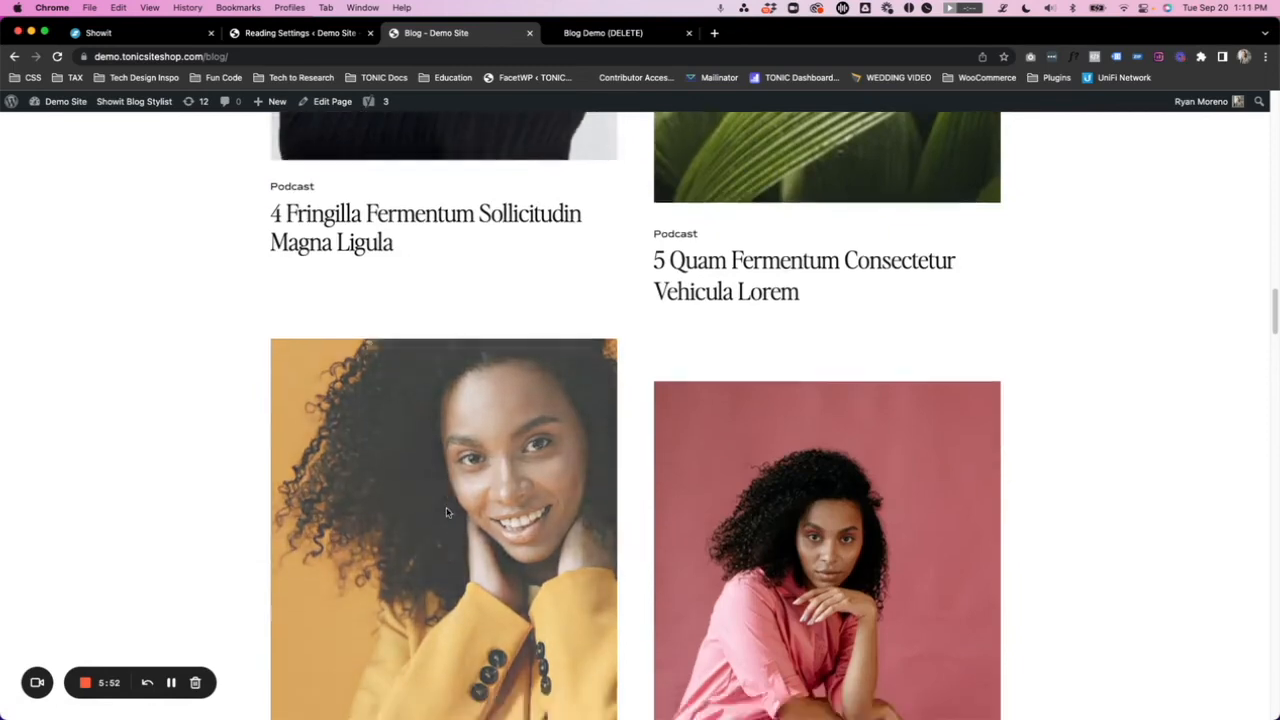
pyautogui.scroll(-20, 445, 520)
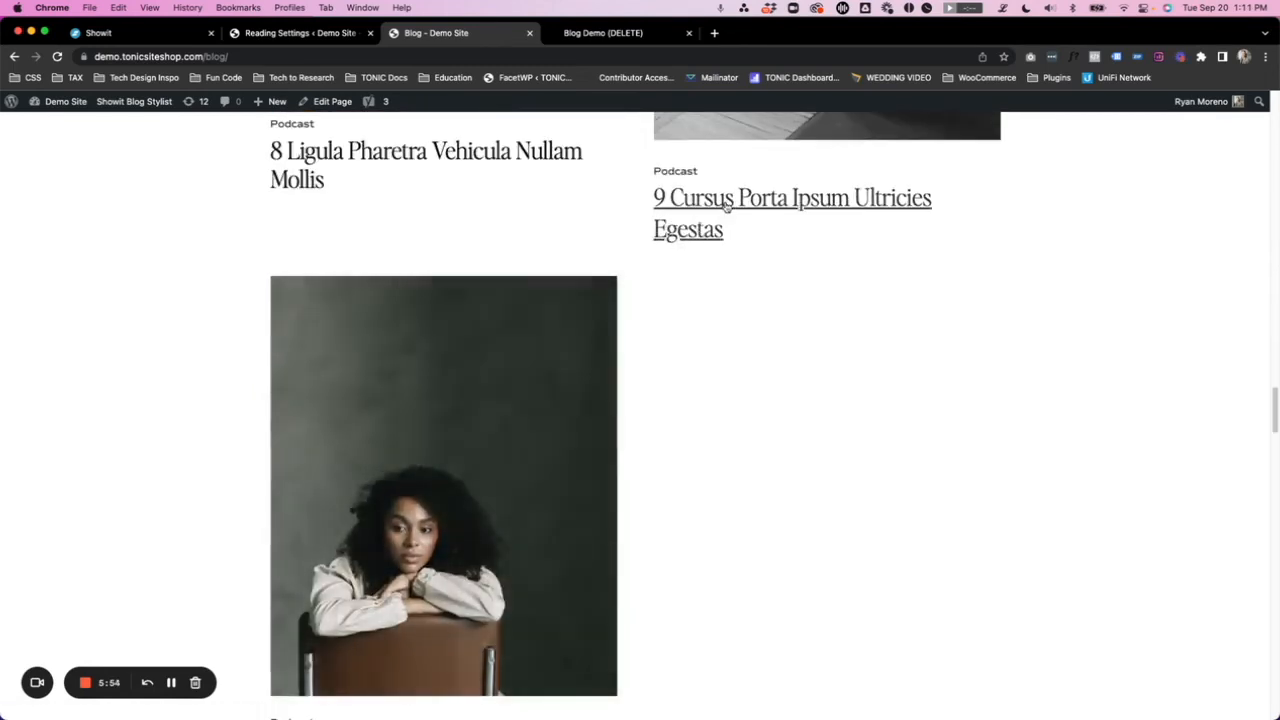
pyautogui.scroll(-4, 727, 203)
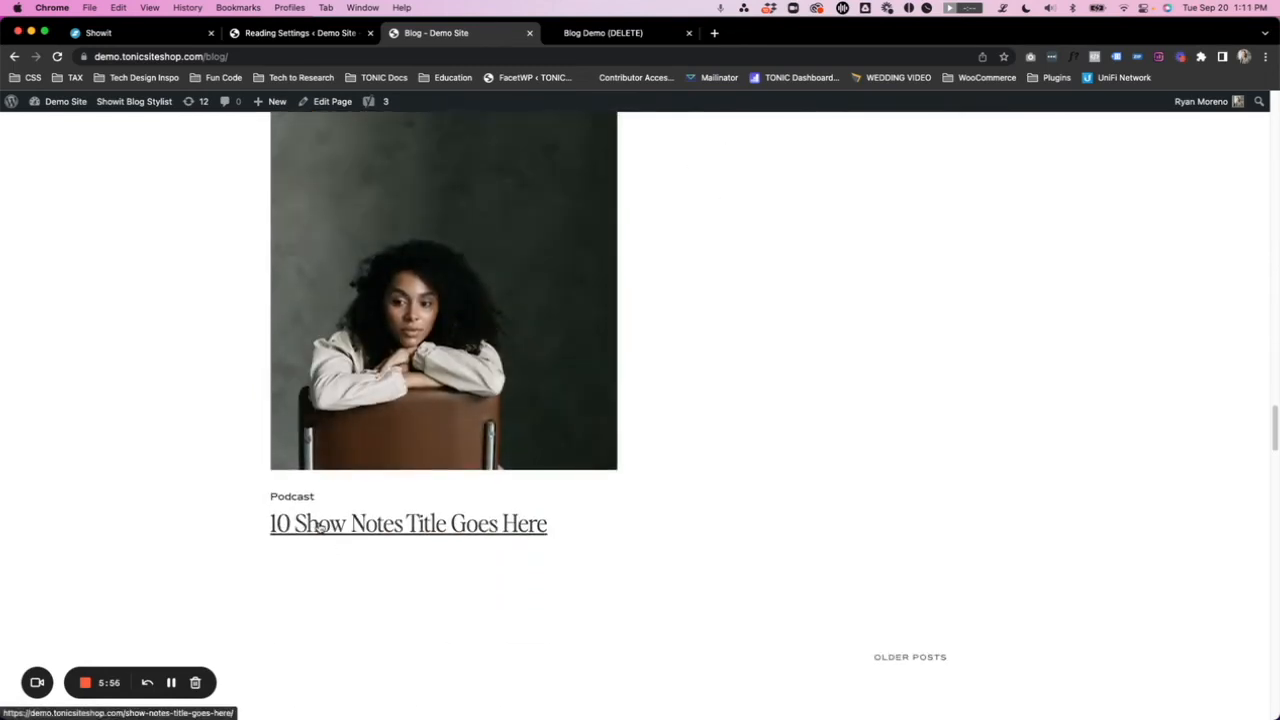
pyautogui.scroll(2, 848, 364)
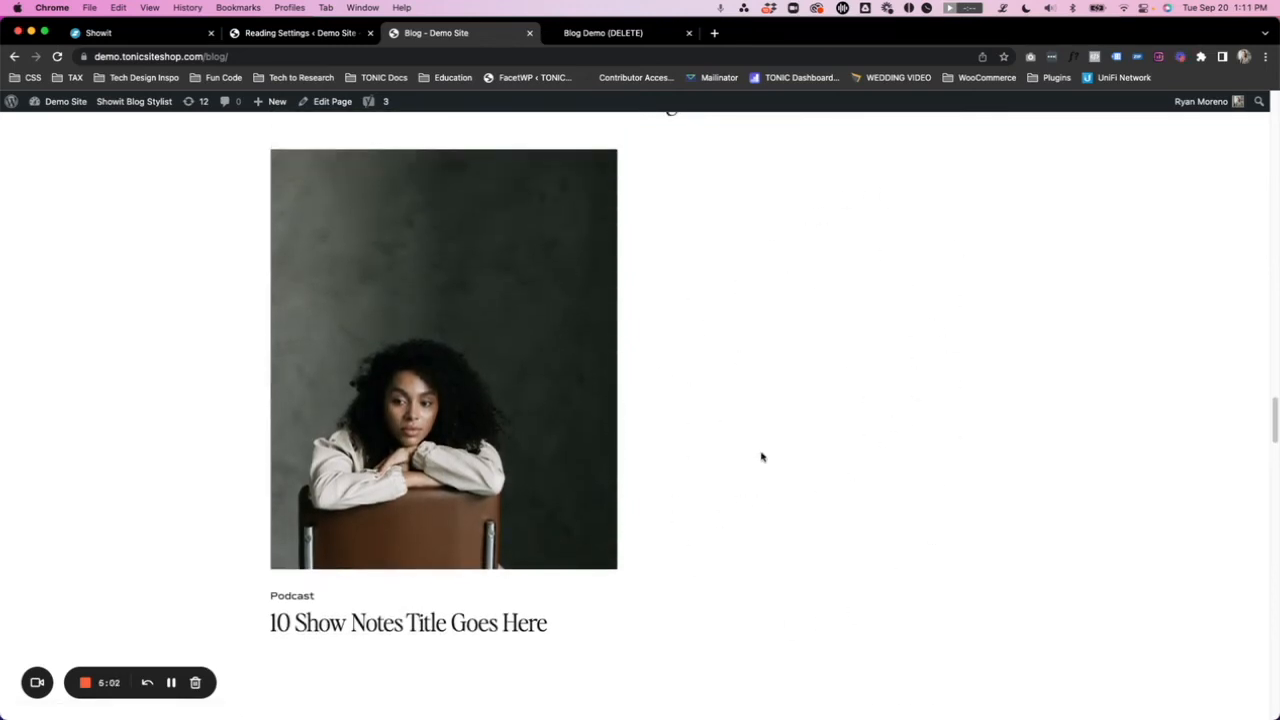
pyautogui.scroll(12, 795, 454)
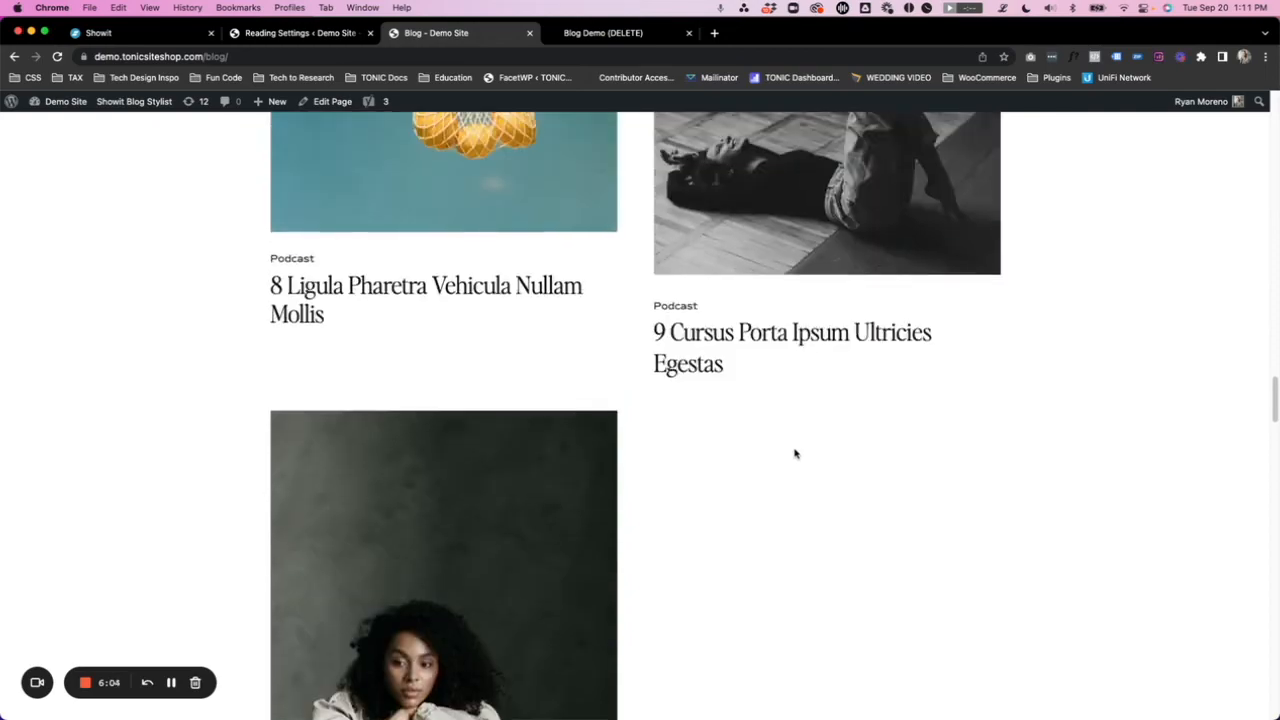
pyautogui.scroll(15, 793, 452)
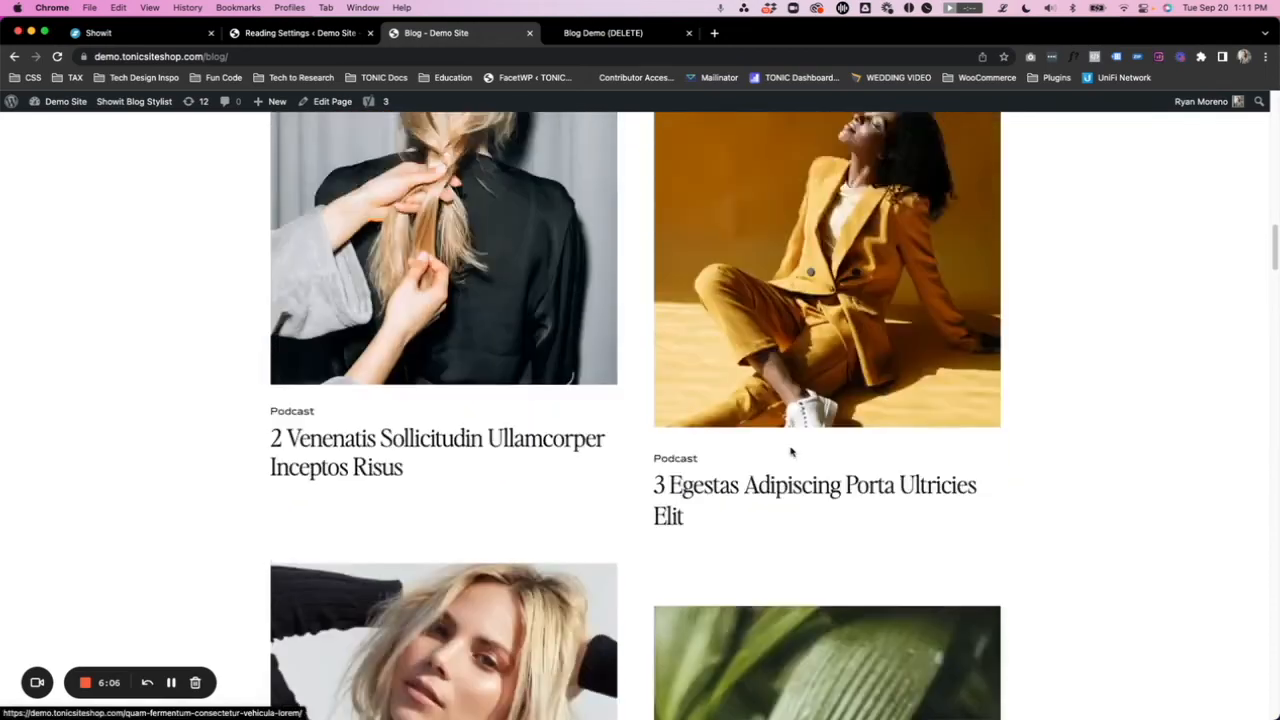
pyautogui.scroll(3, 718, 455)
pyautogui.scroll(-10, 558, 383)
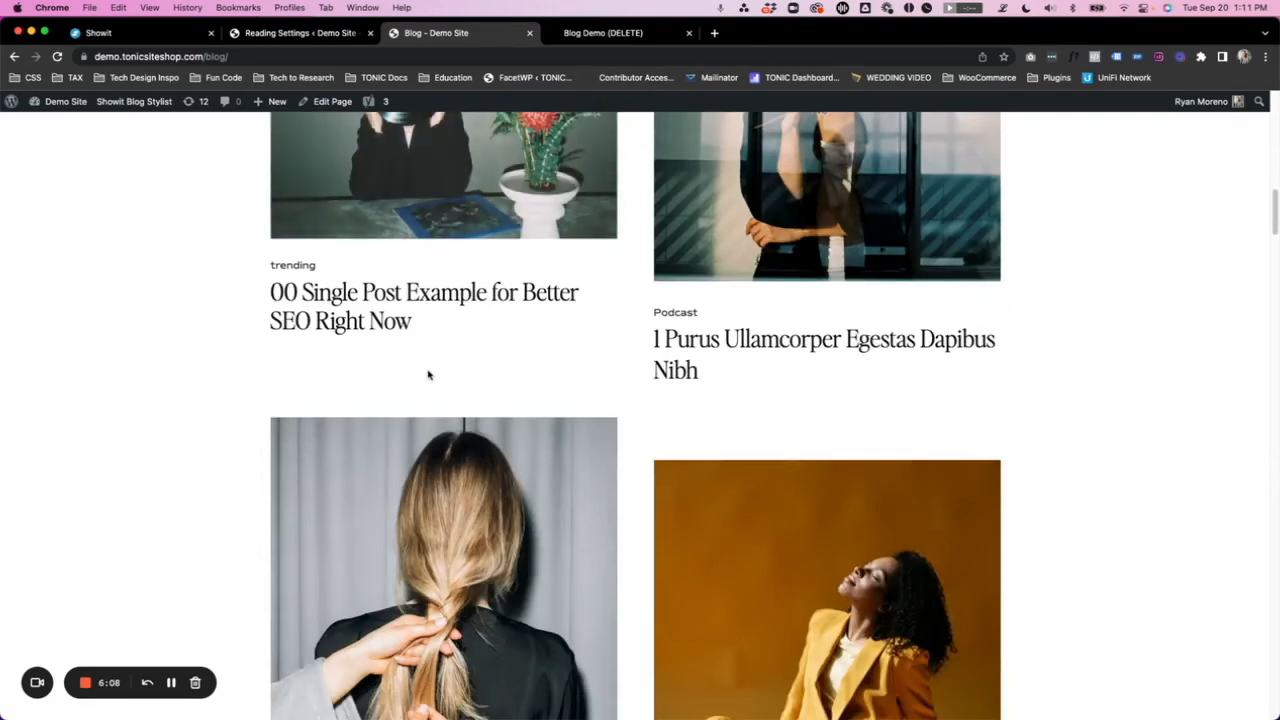
pyautogui.scroll(-2, 573, 418)
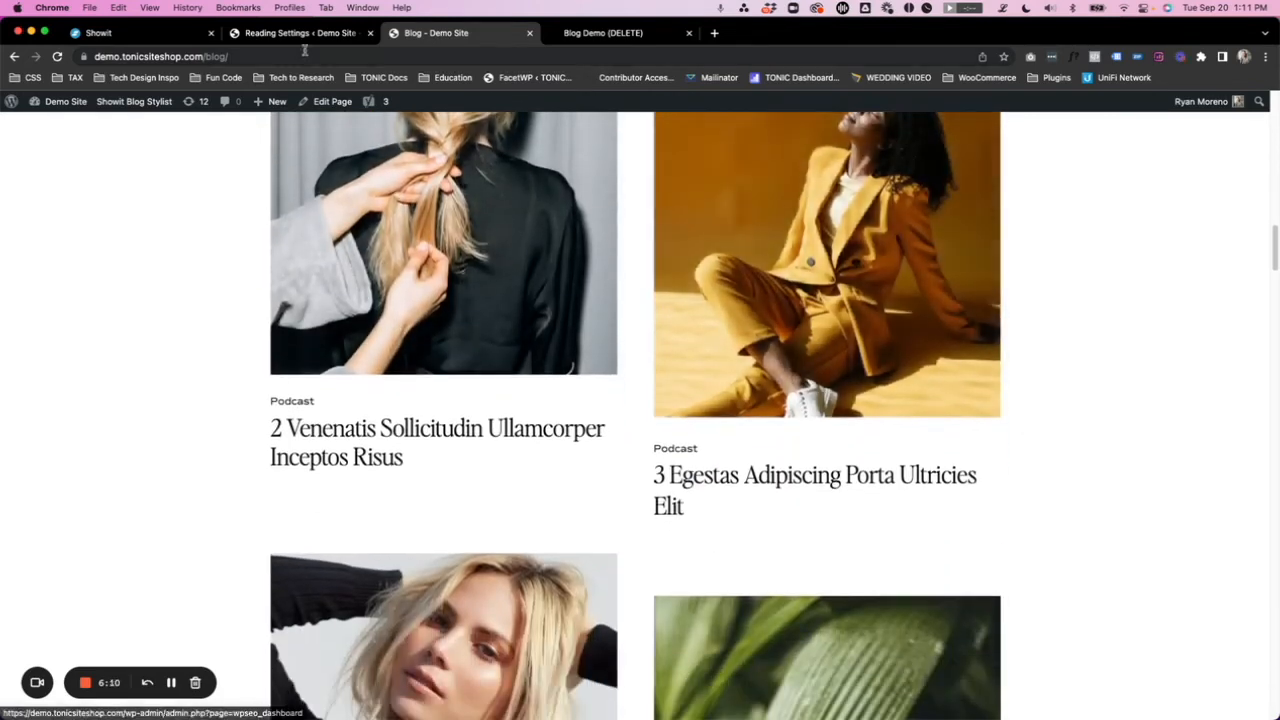
# - Set blog pages to show at most 4 posts in the WordPress Reading Settings and save the changes
pyautogui.click(300, 33)
pyautogui.moveTo(300, 330); pyautogui.dragTo(268, 332)
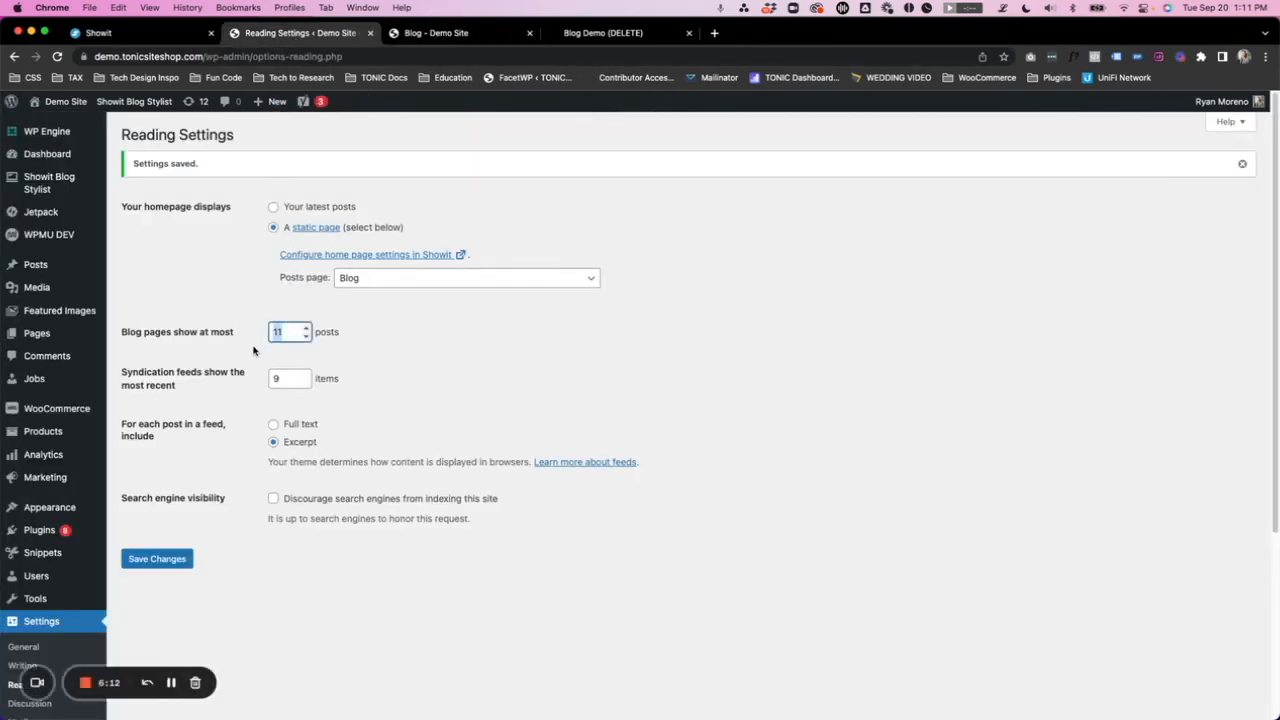
pyautogui.click(155, 559)
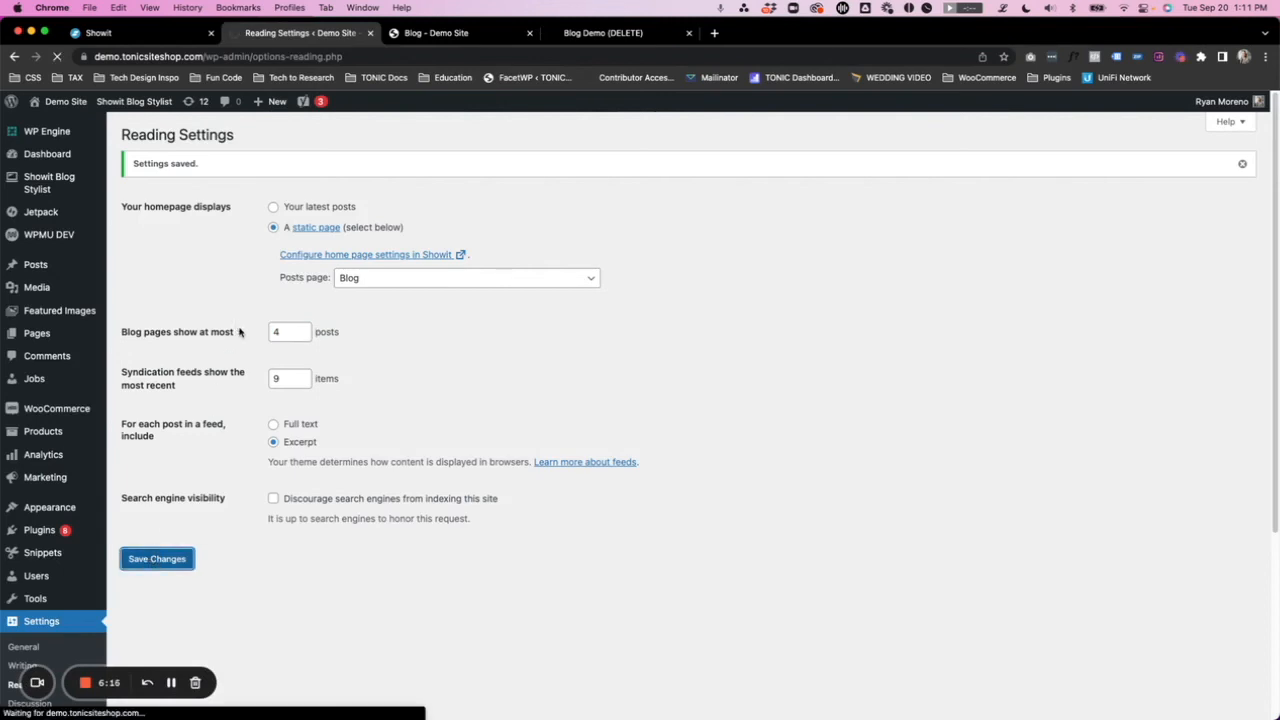
# - Reload the live blog page and check the end of the post grid and its pagination link
pyautogui.click(461, 35)
pyautogui.press('super+r')
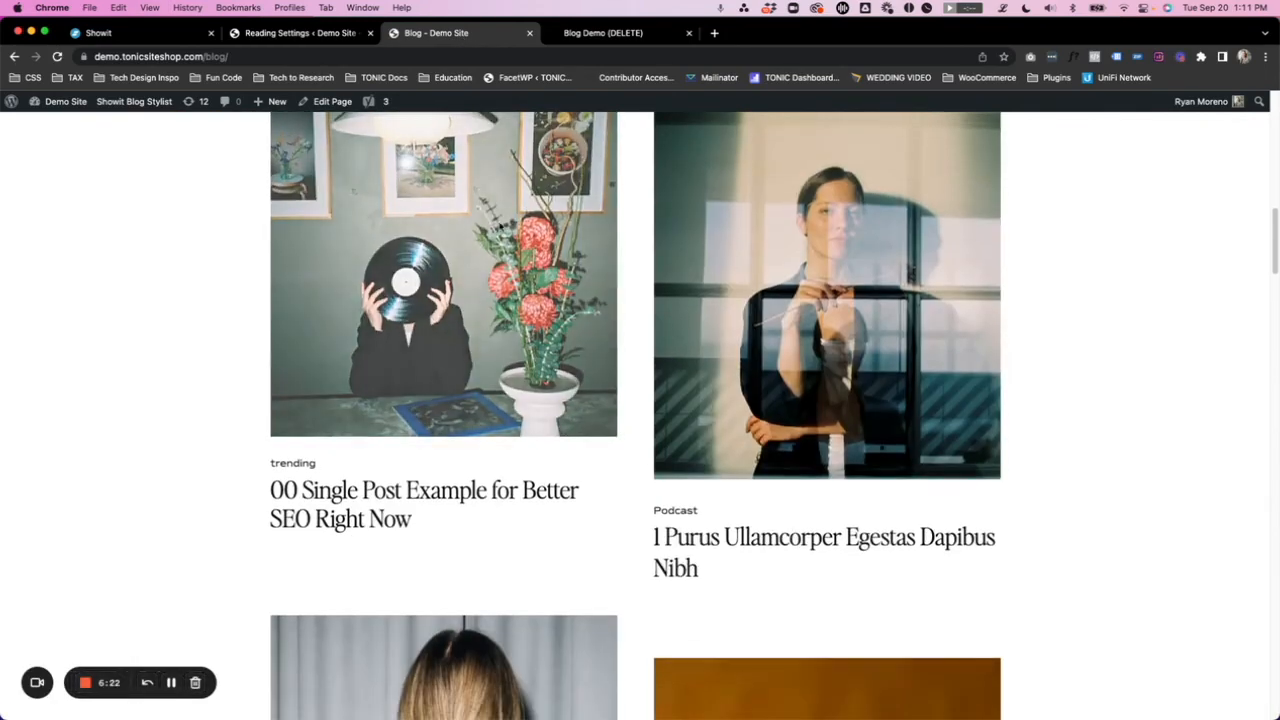
pyautogui.scroll(-8, 663, 283)
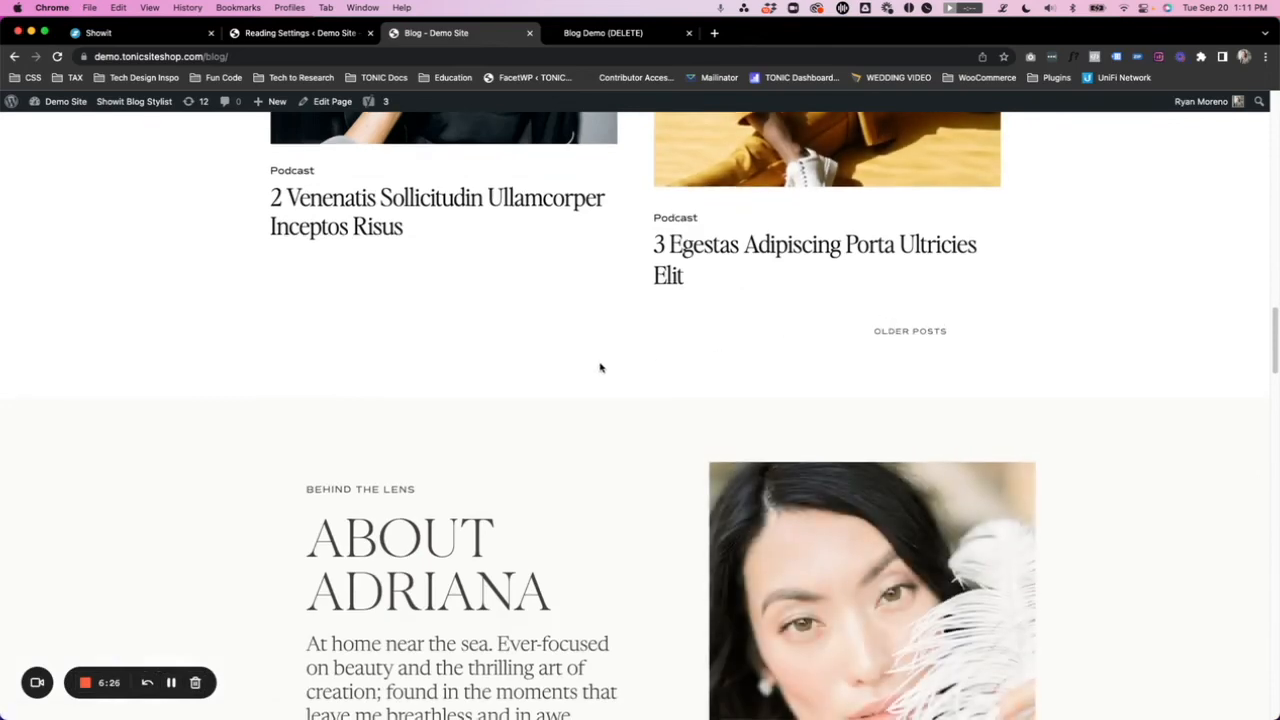
pyautogui.scroll(-6, 600, 366)
pyautogui.scroll(10, 512, 331)
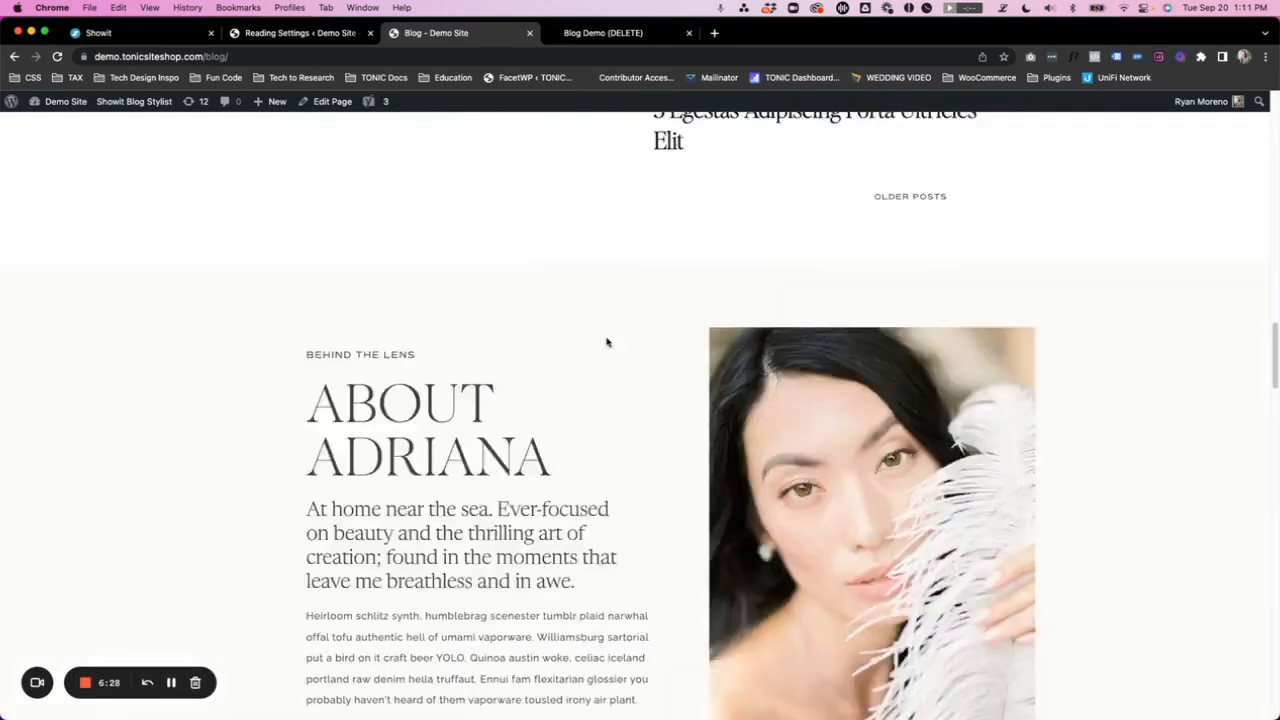
# - Open the older posts from the blog's pagination and check the post grid on page 2
pyautogui.click(906, 326)
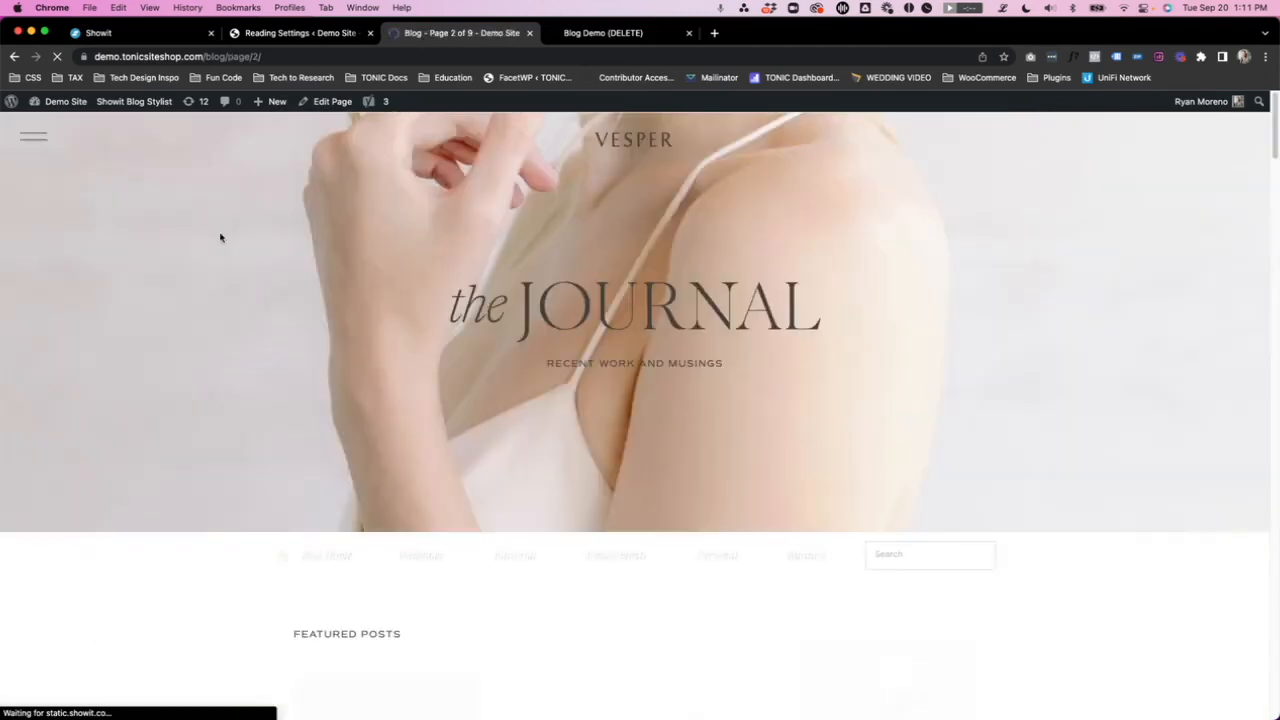
pyautogui.scroll(-10, 246, 346)
pyautogui.scroll(-10, 899, 326)
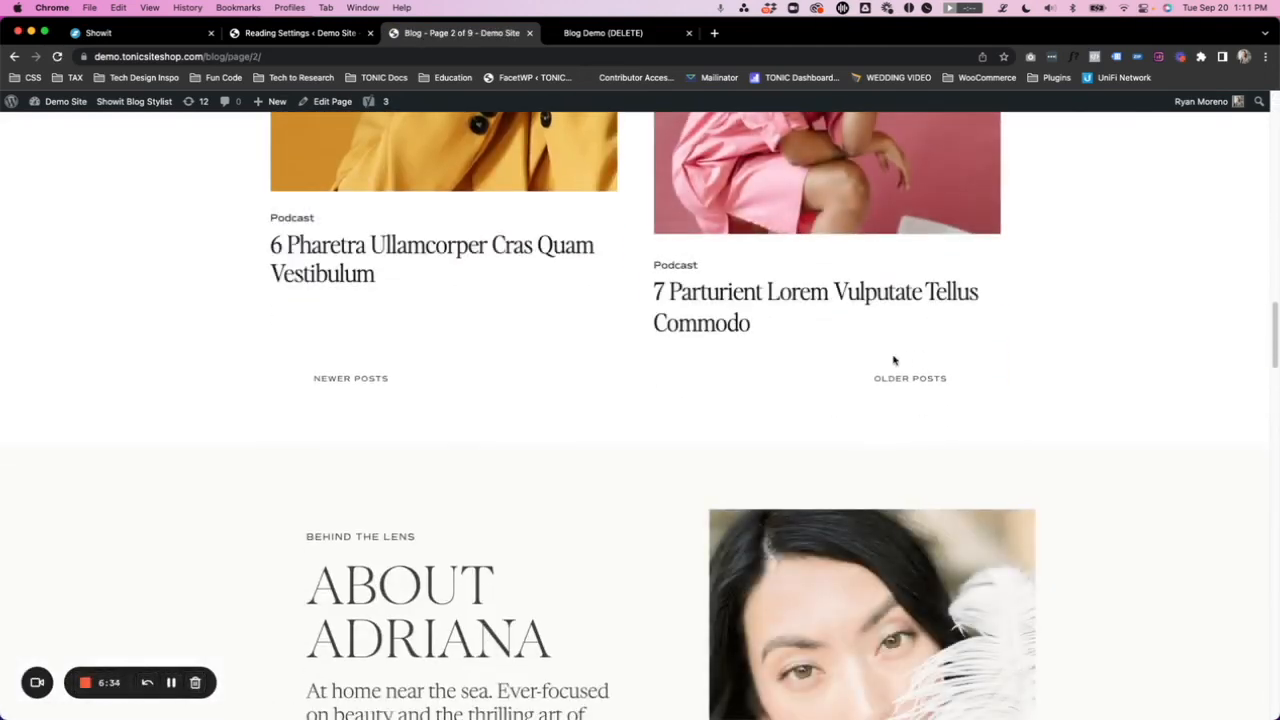
# - Switch back to the Showit editor and select the Post Grid canvas on the Blog page
pyautogui.click(144, 33)
pyautogui.click(632, 338)
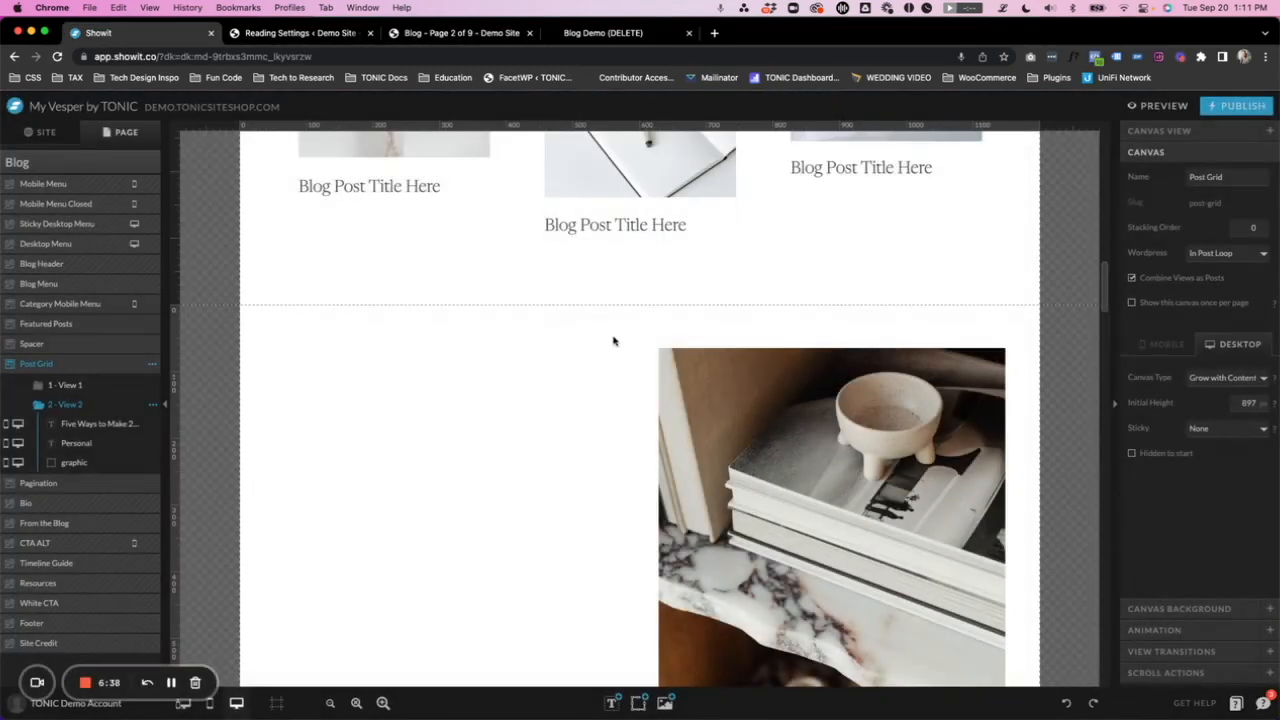